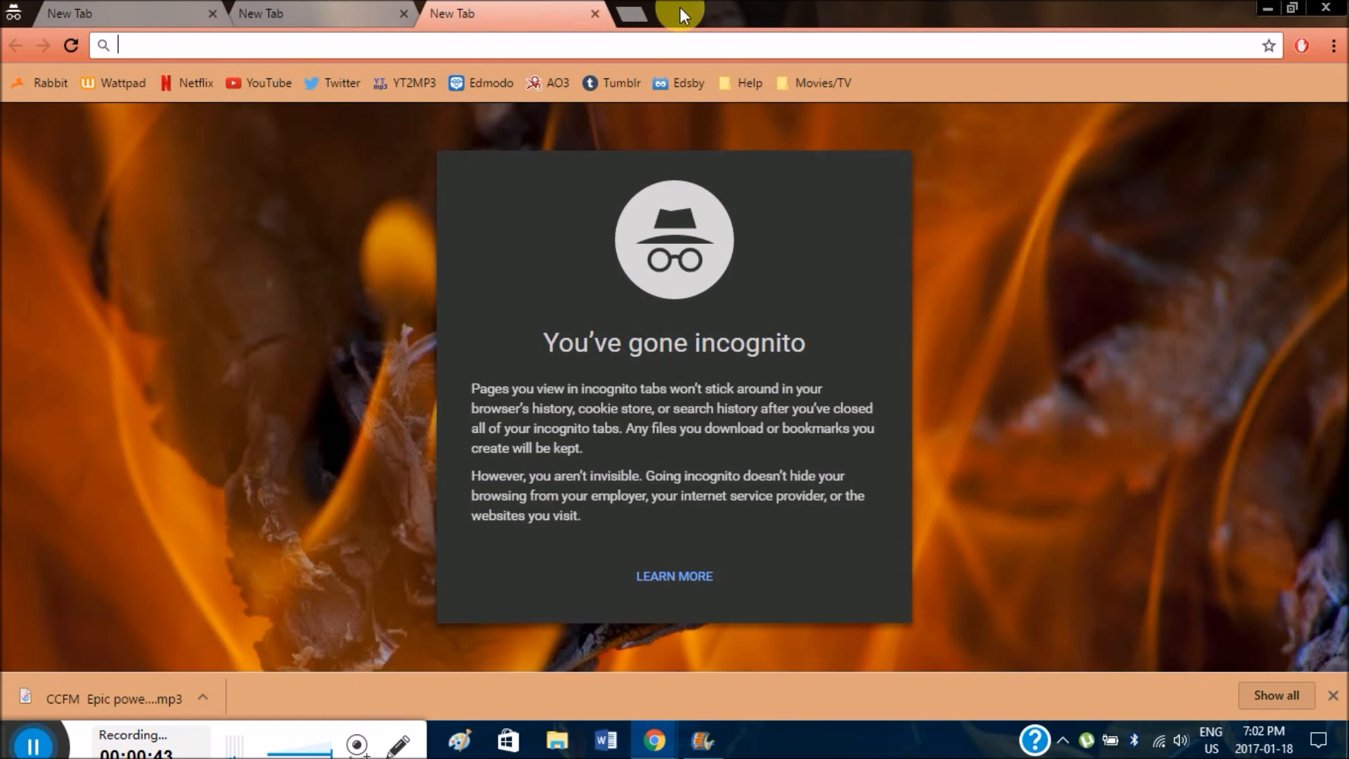
# Open a fourth browser tab and load YouTube in the first tab
pyautogui.click(625, 13)
pyautogui.click(162, 8)
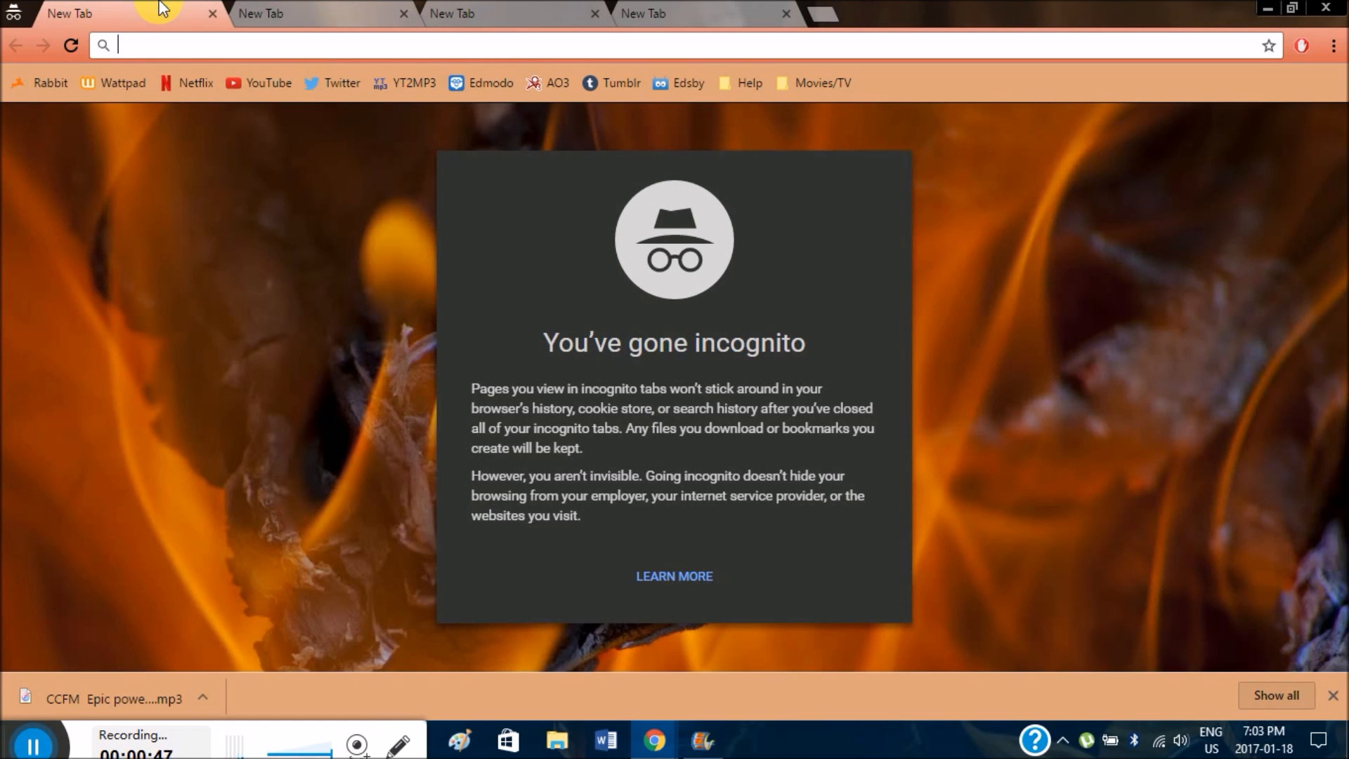
pyautogui.click(253, 84)
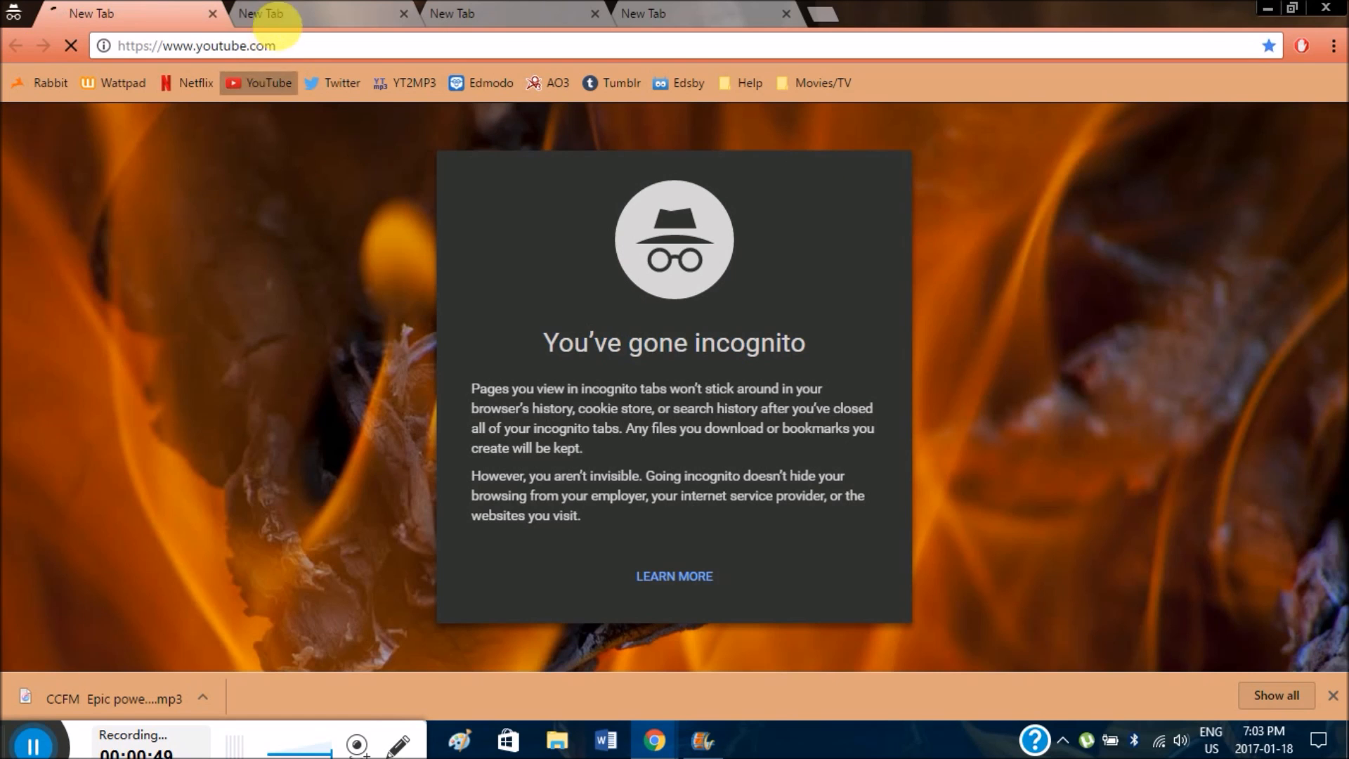
# Load youtubeinmp4.com in the second browser tab
pyautogui.click(285, 23)
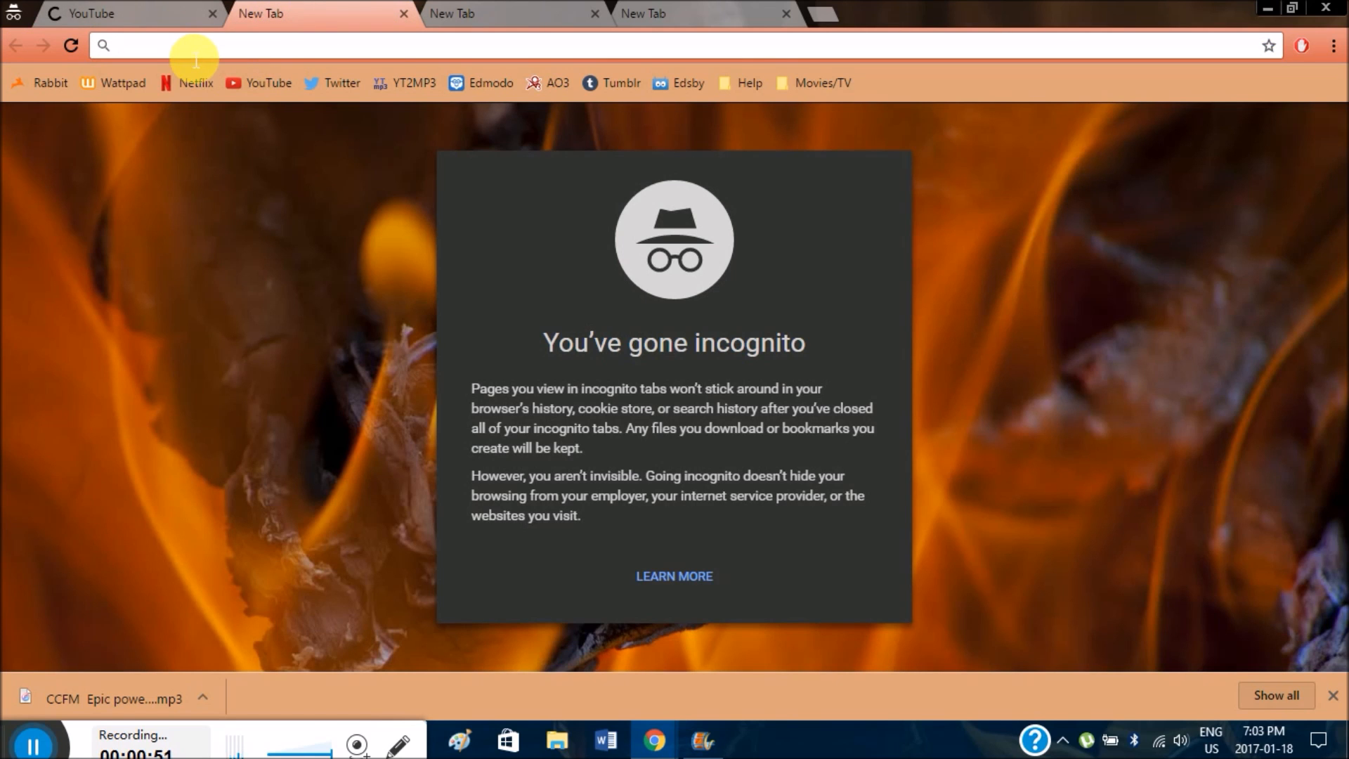
pyautogui.write('yo')
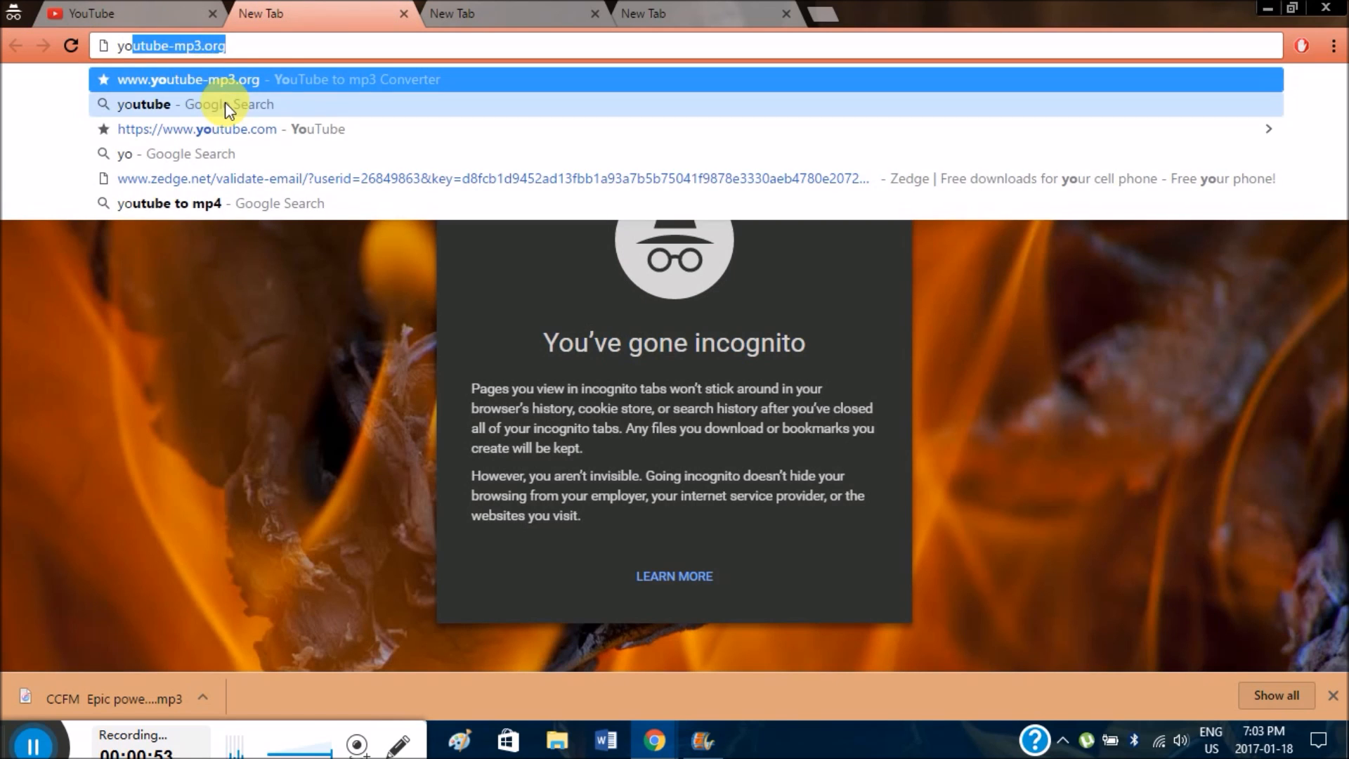
pyautogui.write('ut')
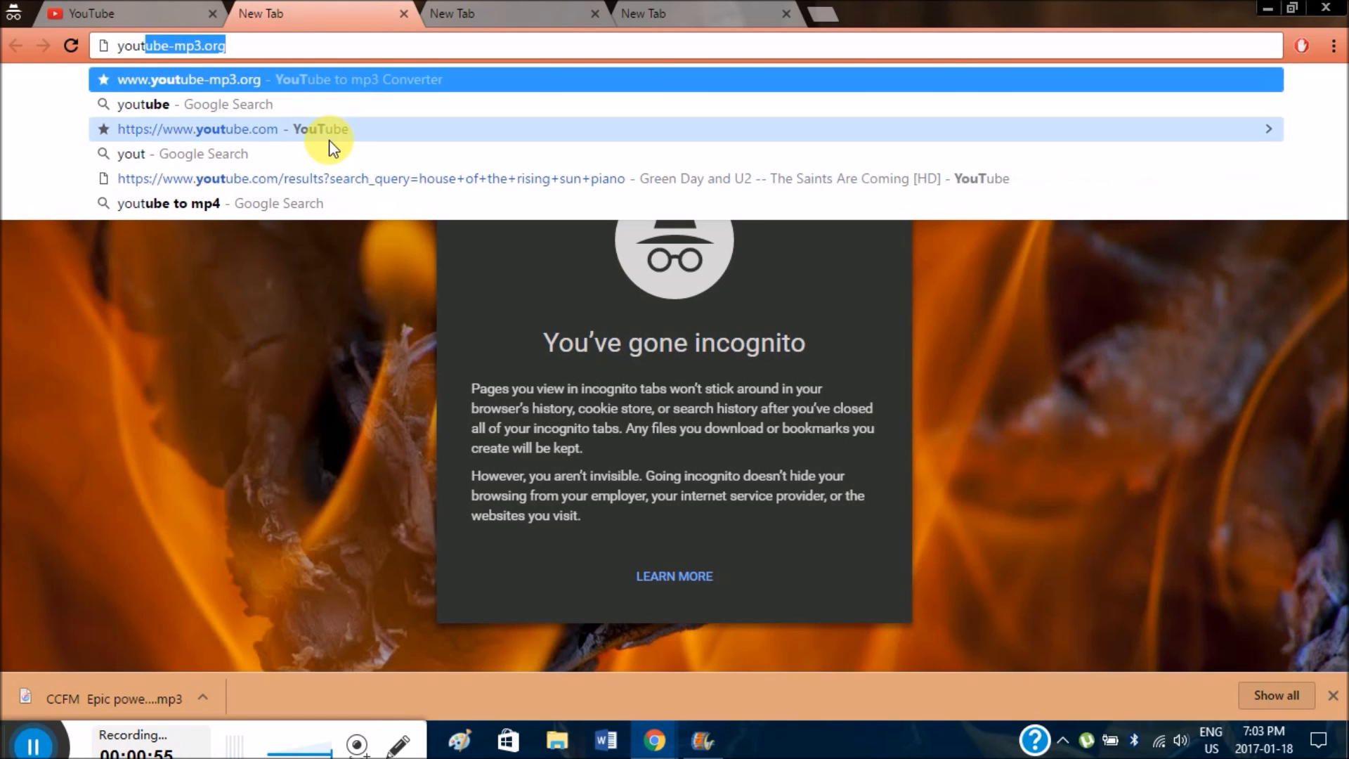
pyautogui.write('ubein')
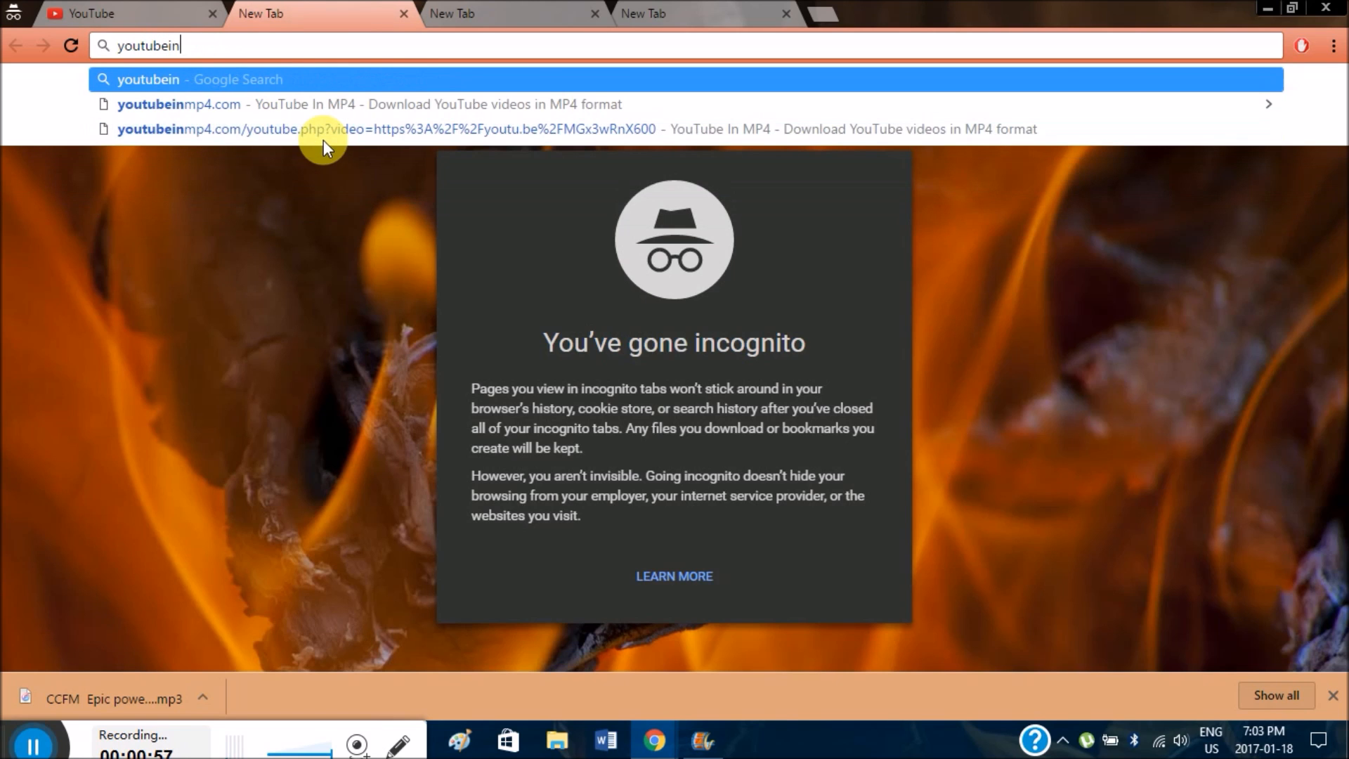
pyautogui.click(282, 112)
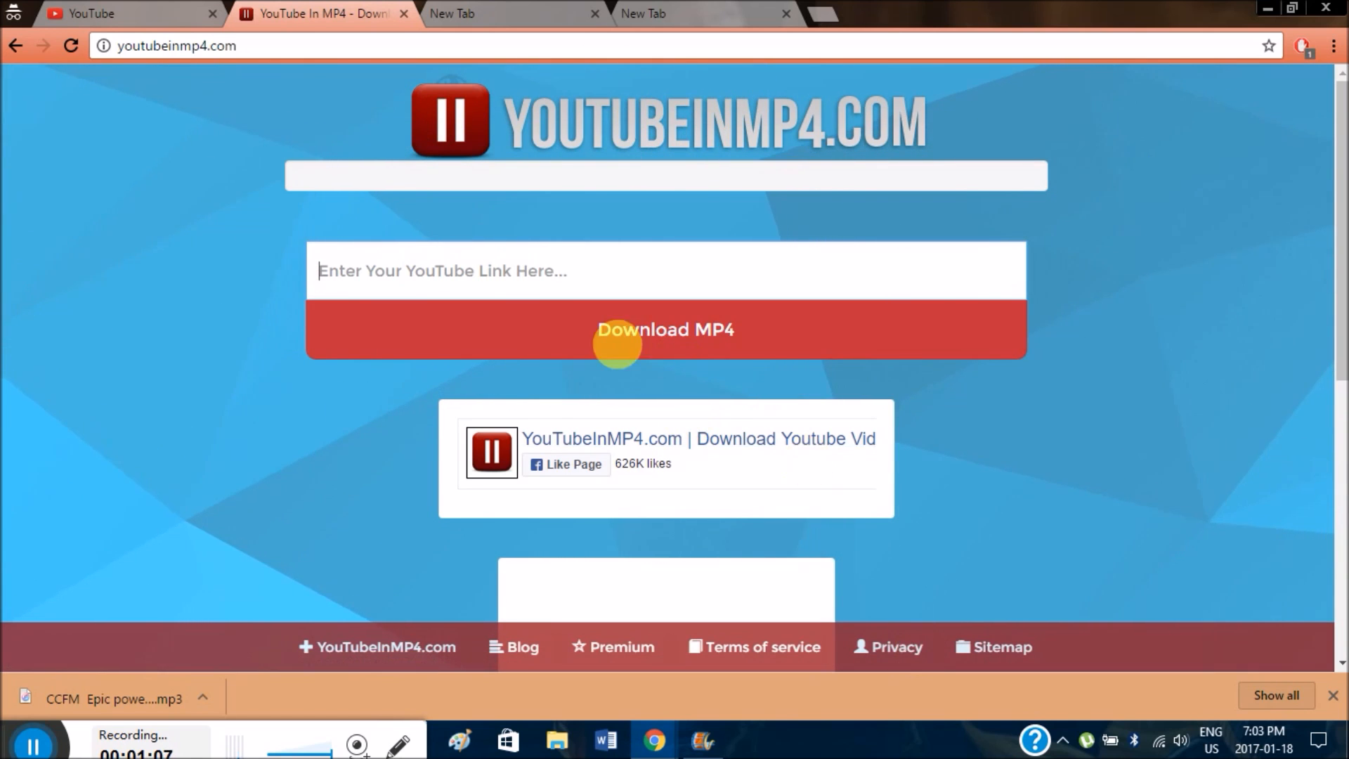
pyautogui.click(450, 14)
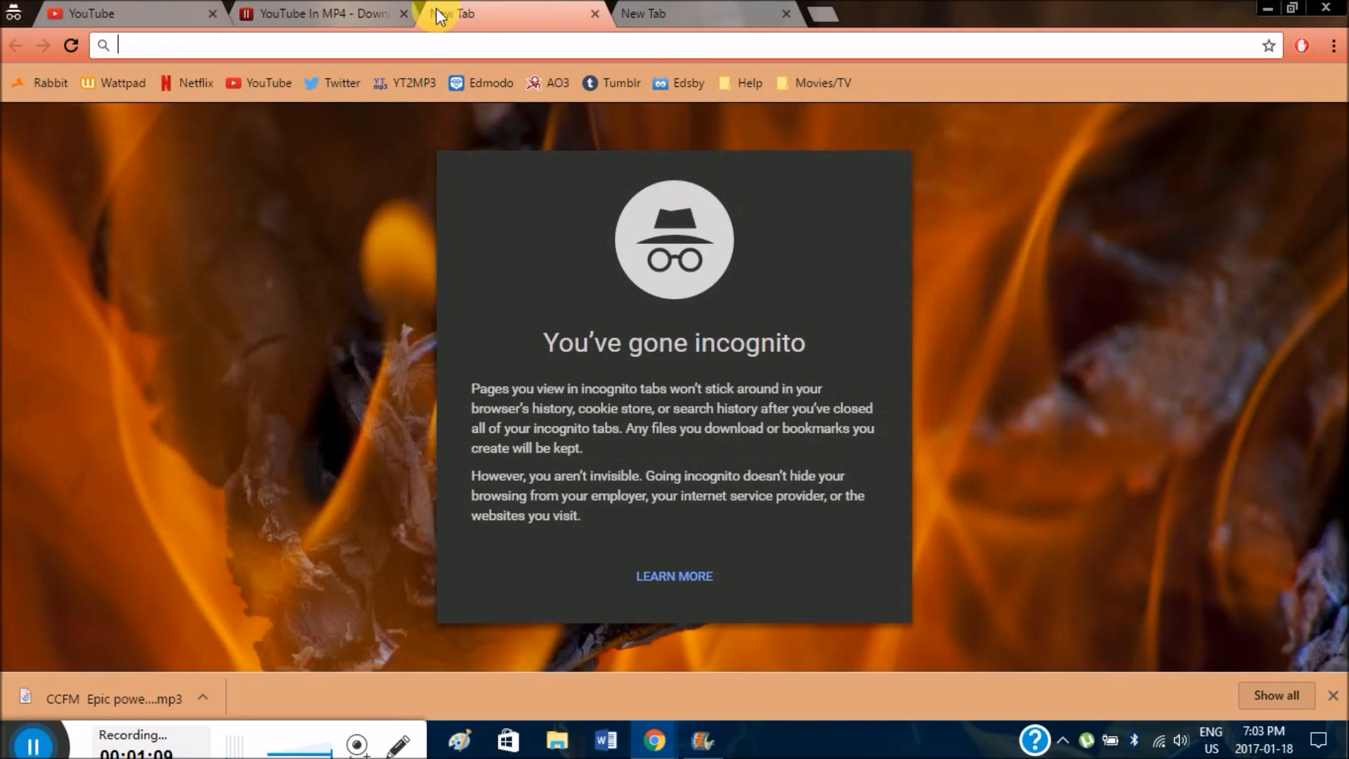
pyautogui.click(98, 14)
pyautogui.click(270, 8)
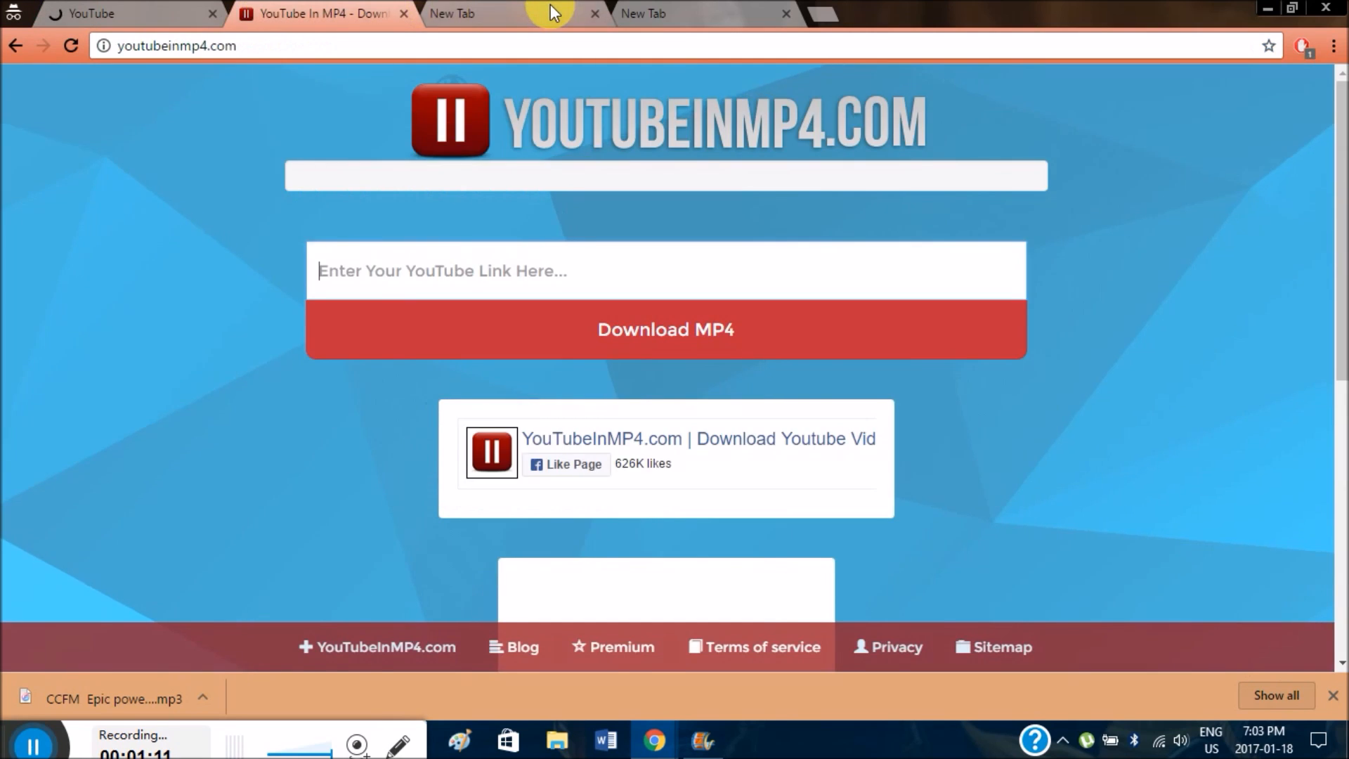
# Search for "google images" in the third browser tab and open the Google Images site
pyautogui.click(550, 8)
pyautogui.write('g')
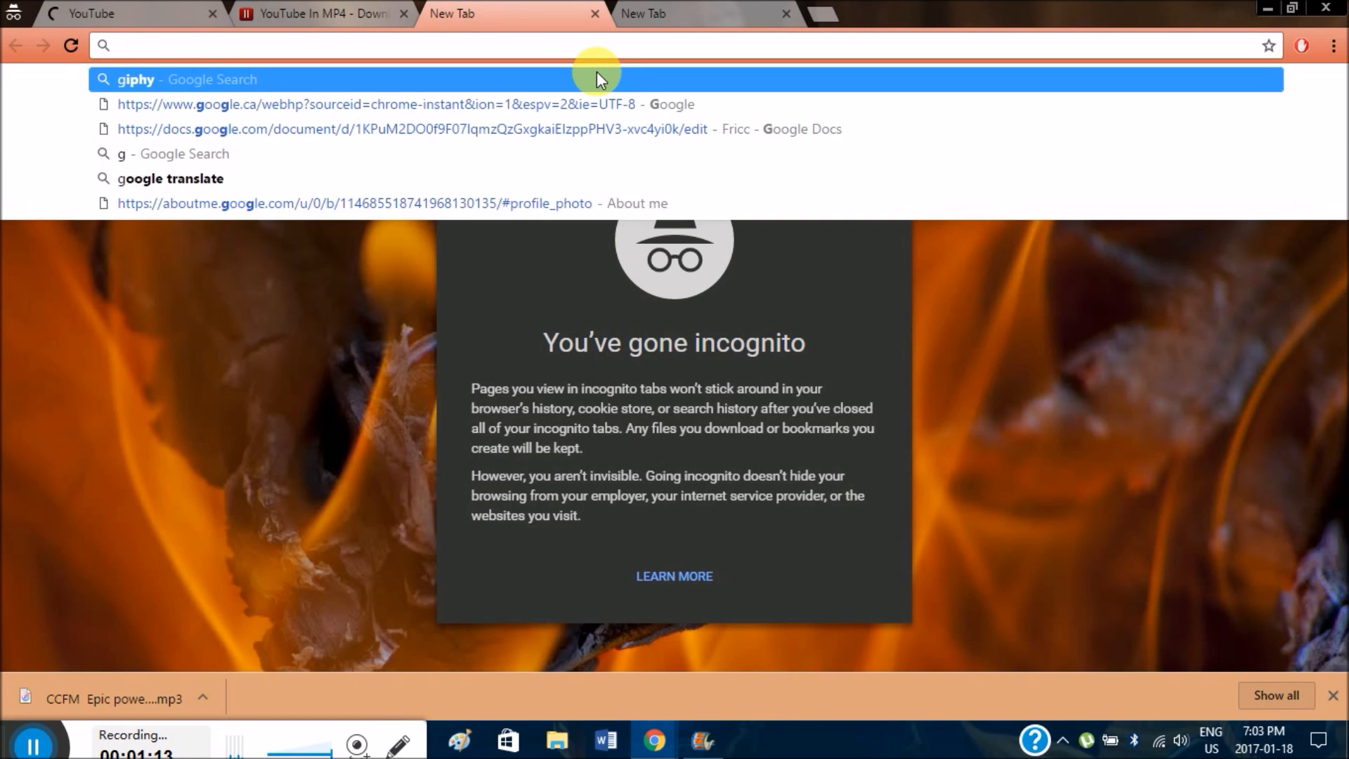
pyautogui.write('oo')
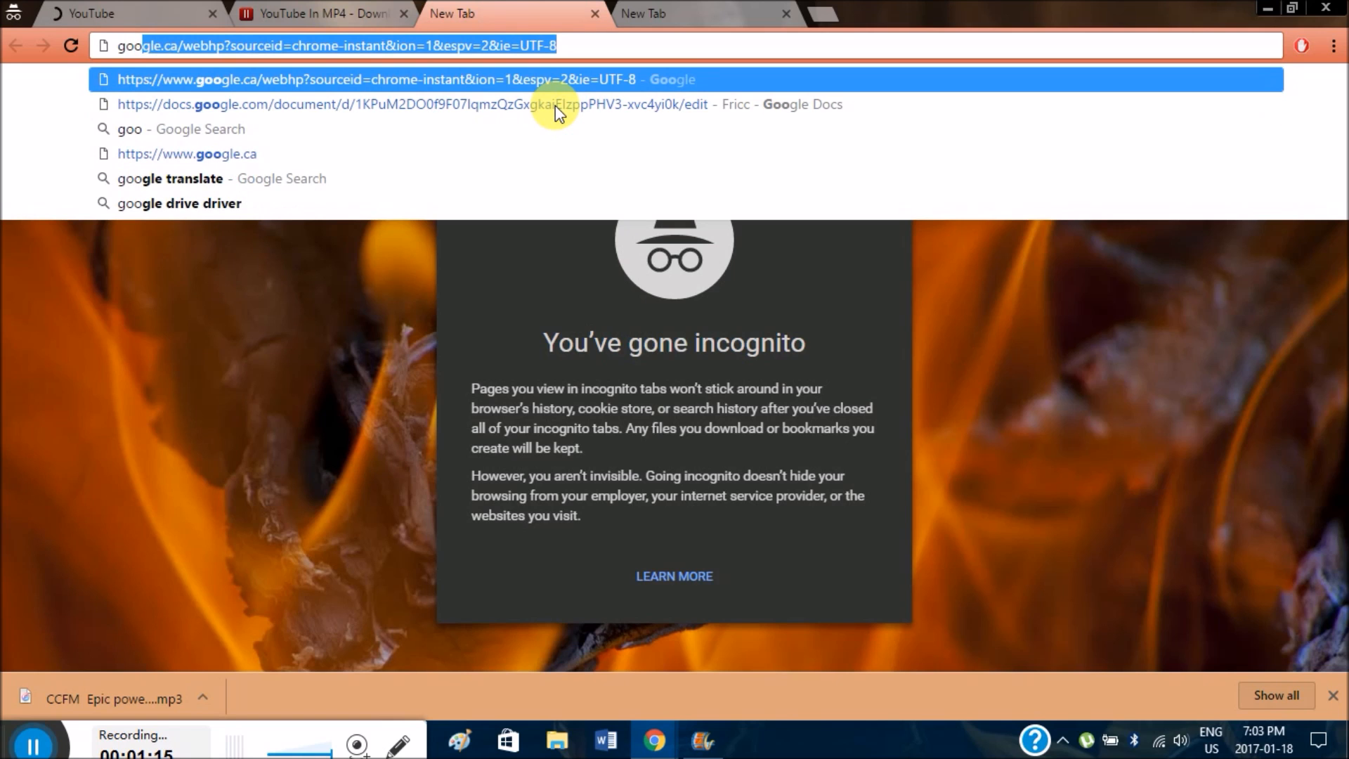
pyautogui.write('gle im')
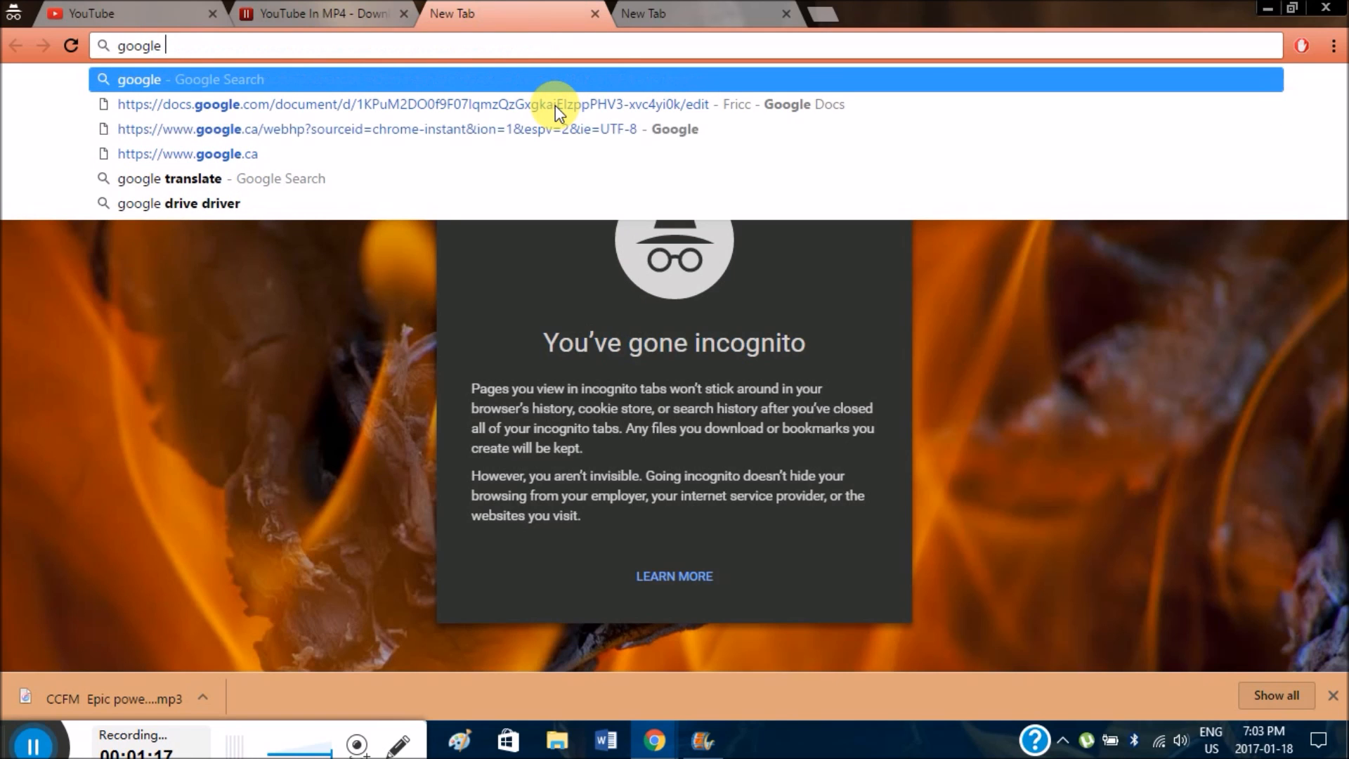
pyautogui.write('ages')
pyautogui.press('Return')
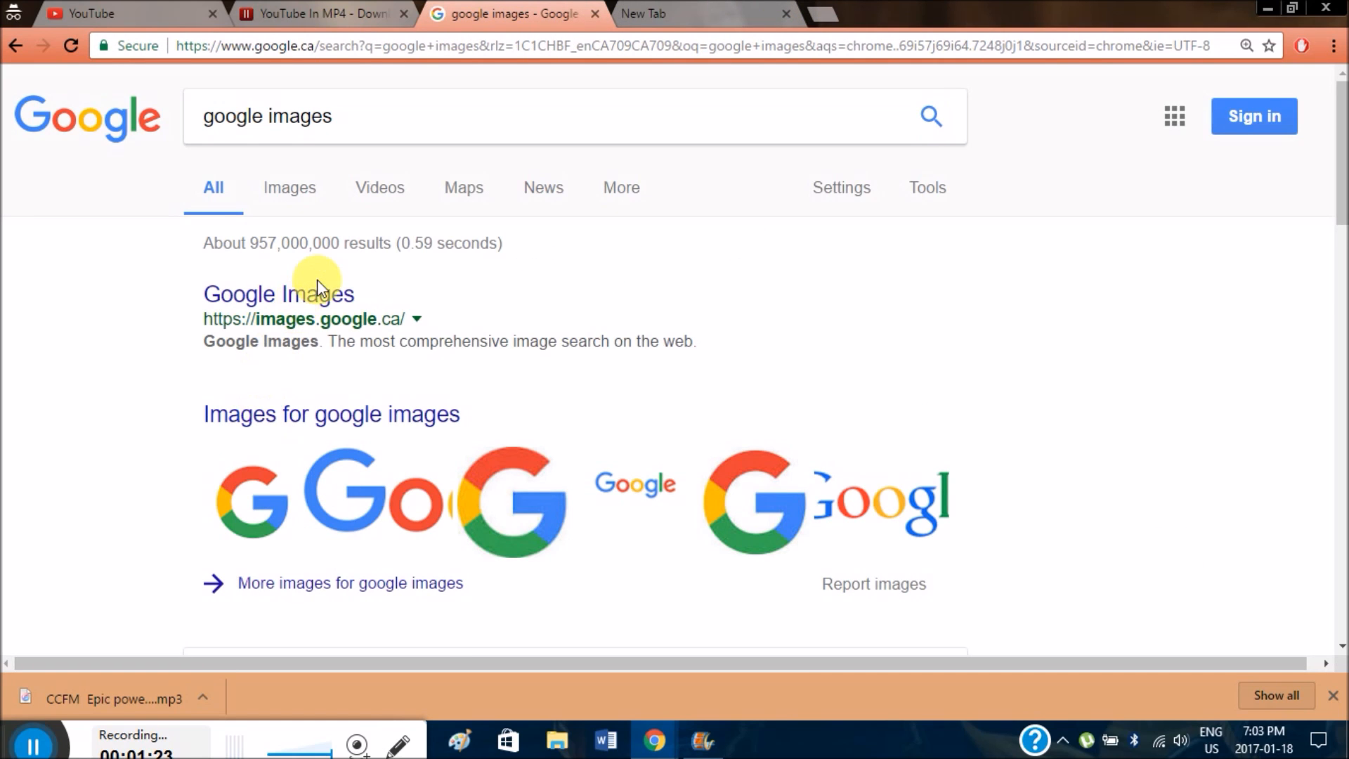
pyautogui.click(327, 299)
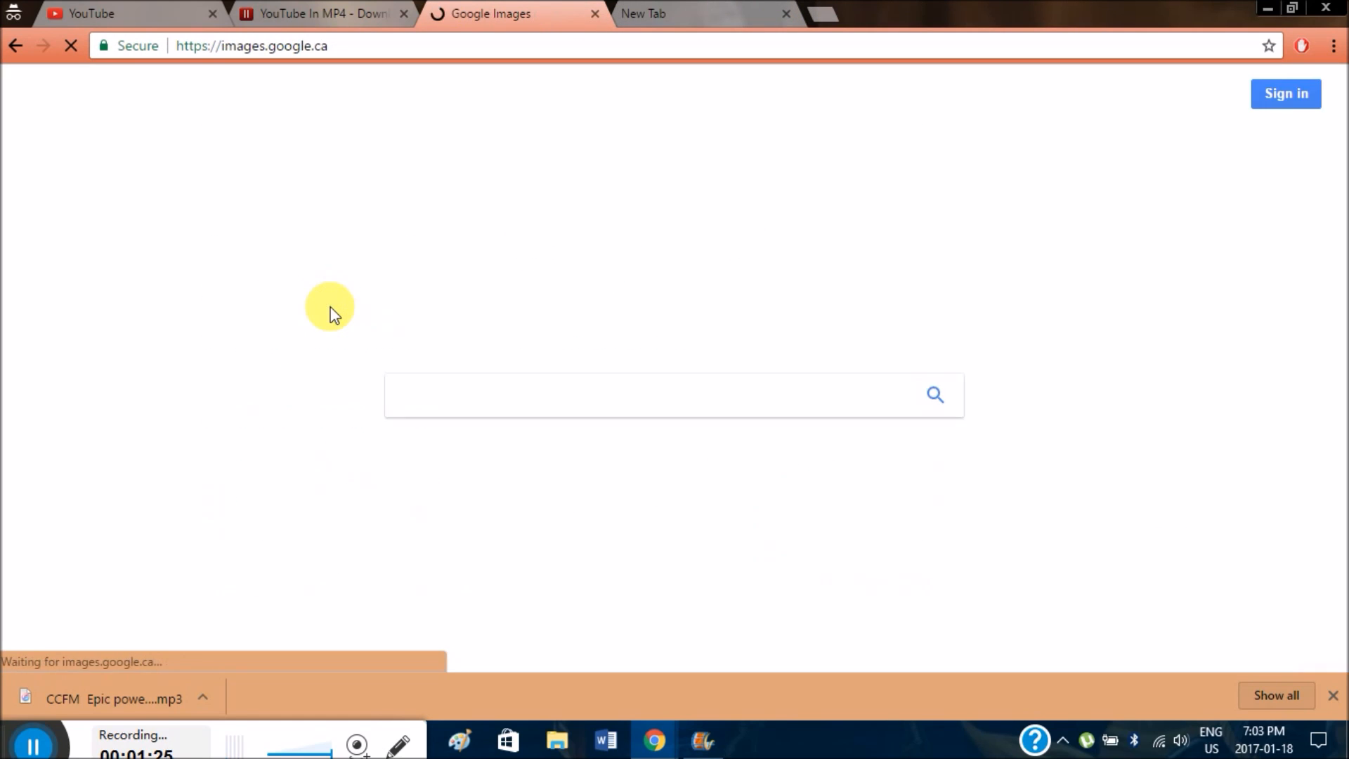
# Show the browser's Downloads page in the fourth tab
pyautogui.click(691, 15)
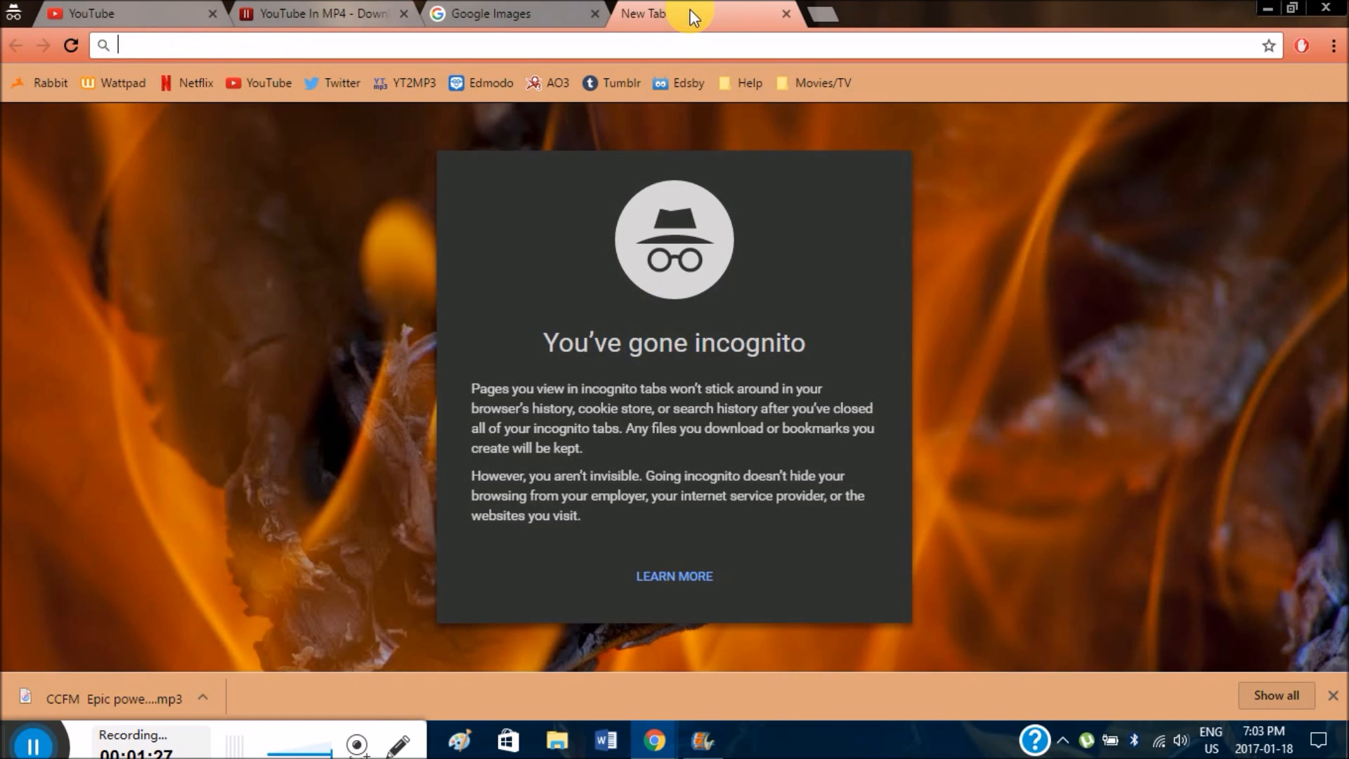
pyautogui.click(1332, 46)
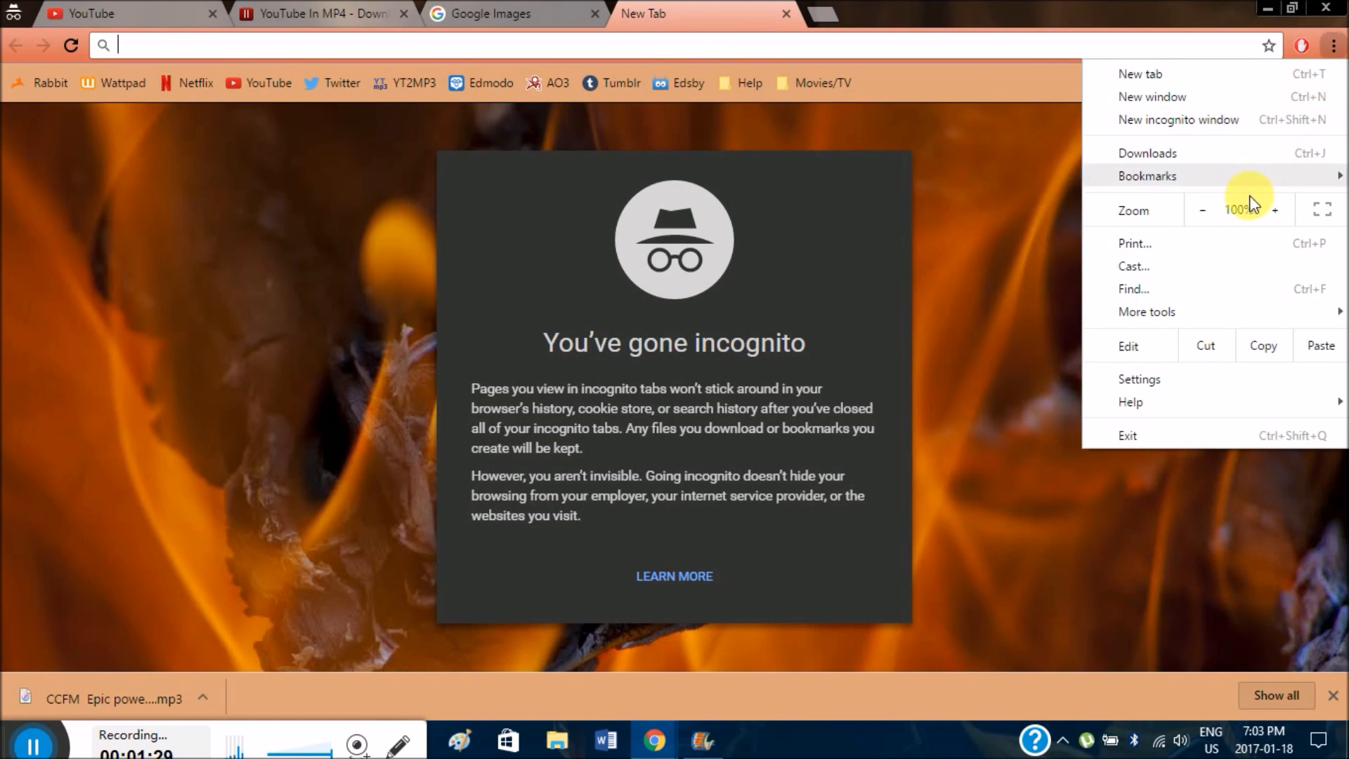
pyautogui.click(1186, 155)
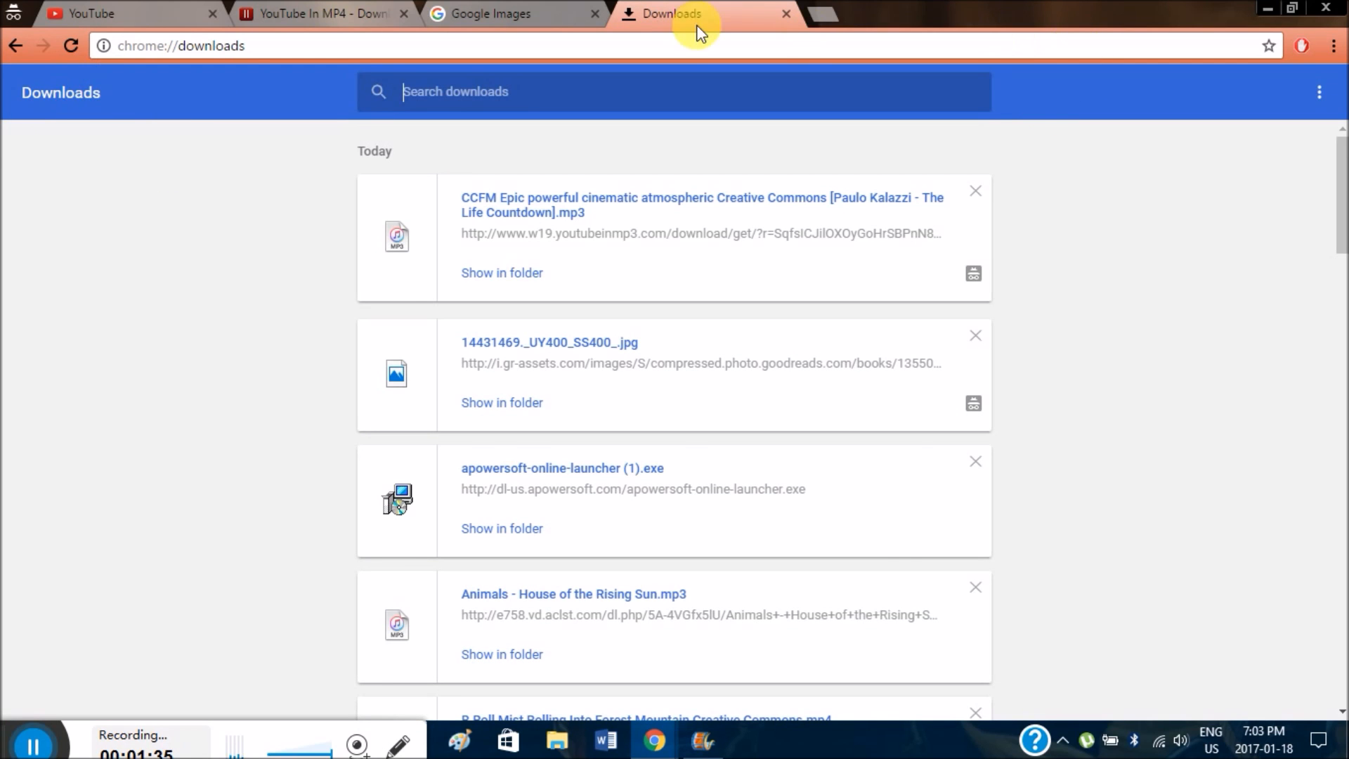
# Remove the apowersoft-online-launcher (1).exe entry from the browser's download list
pyautogui.click(98, 14)
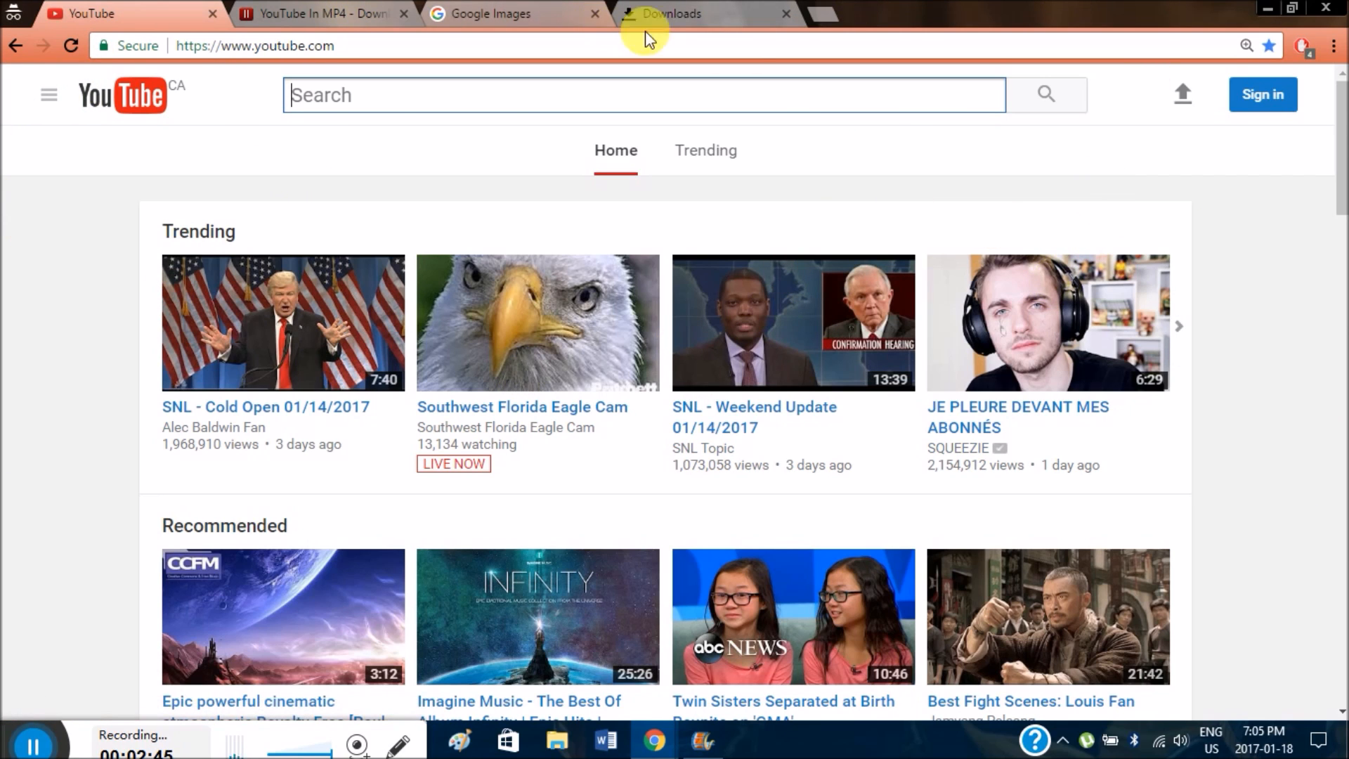
pyautogui.click(731, 13)
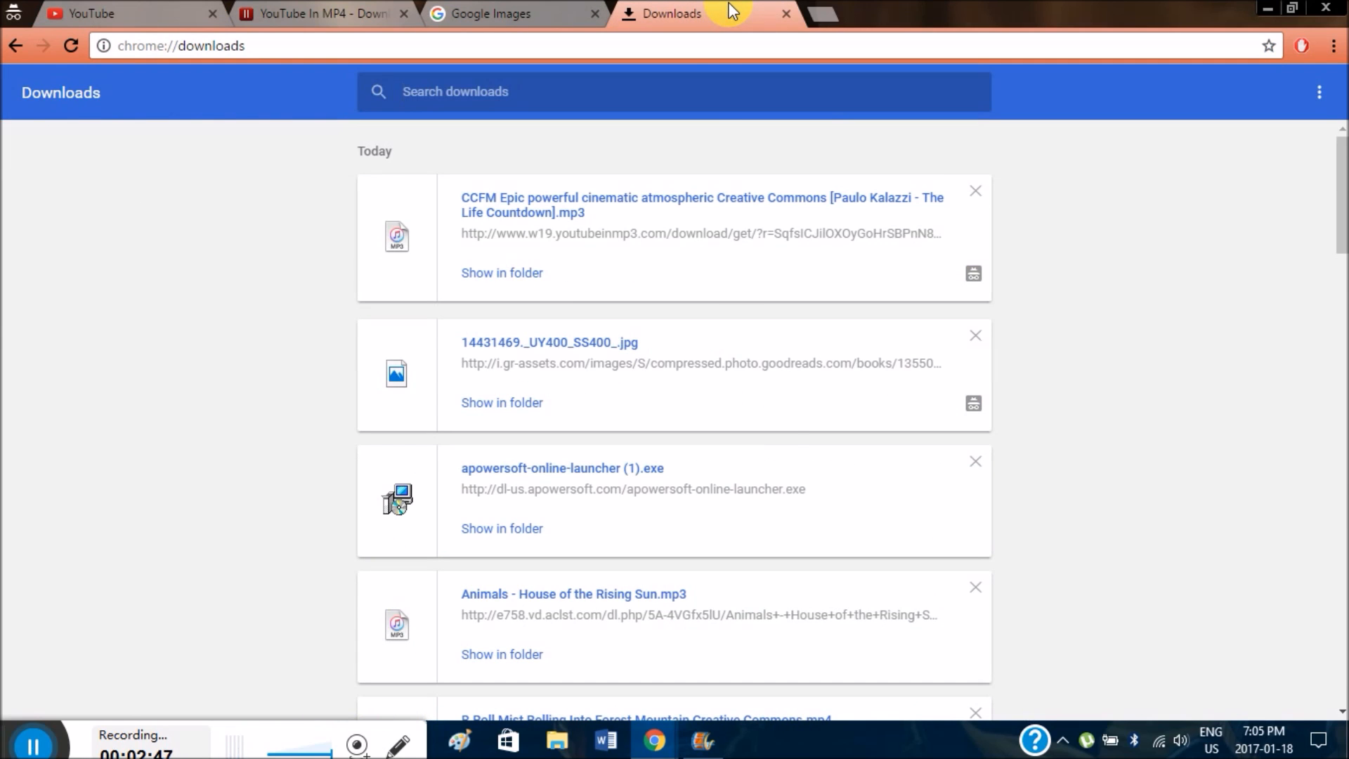
pyautogui.scroll(-8, 486, 544)
pyautogui.scroll(8, 618, 503)
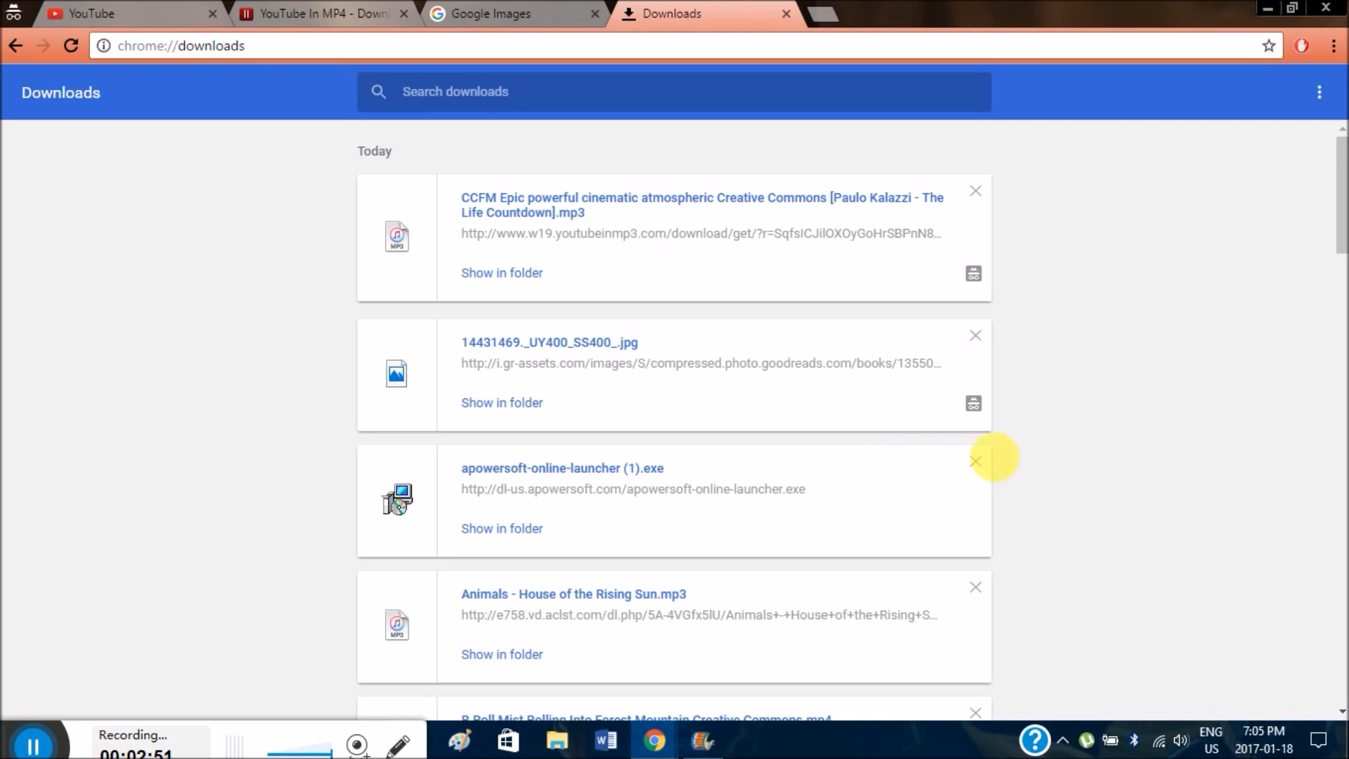
pyautogui.click(977, 463)
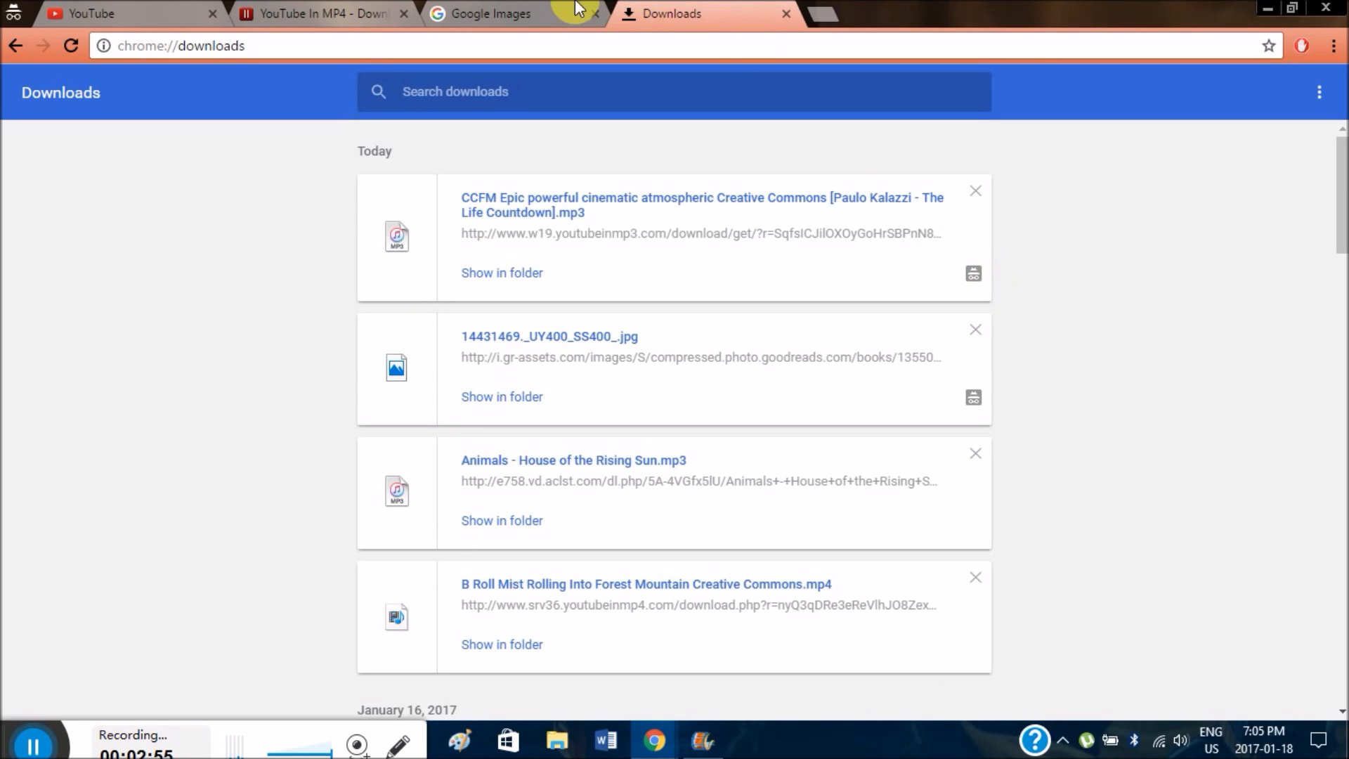
# Open the recommended YouTube video "Epic powerful cinematic atmospheric Royalty Free" from CCFM and pause it
pyautogui.click(139, 19)
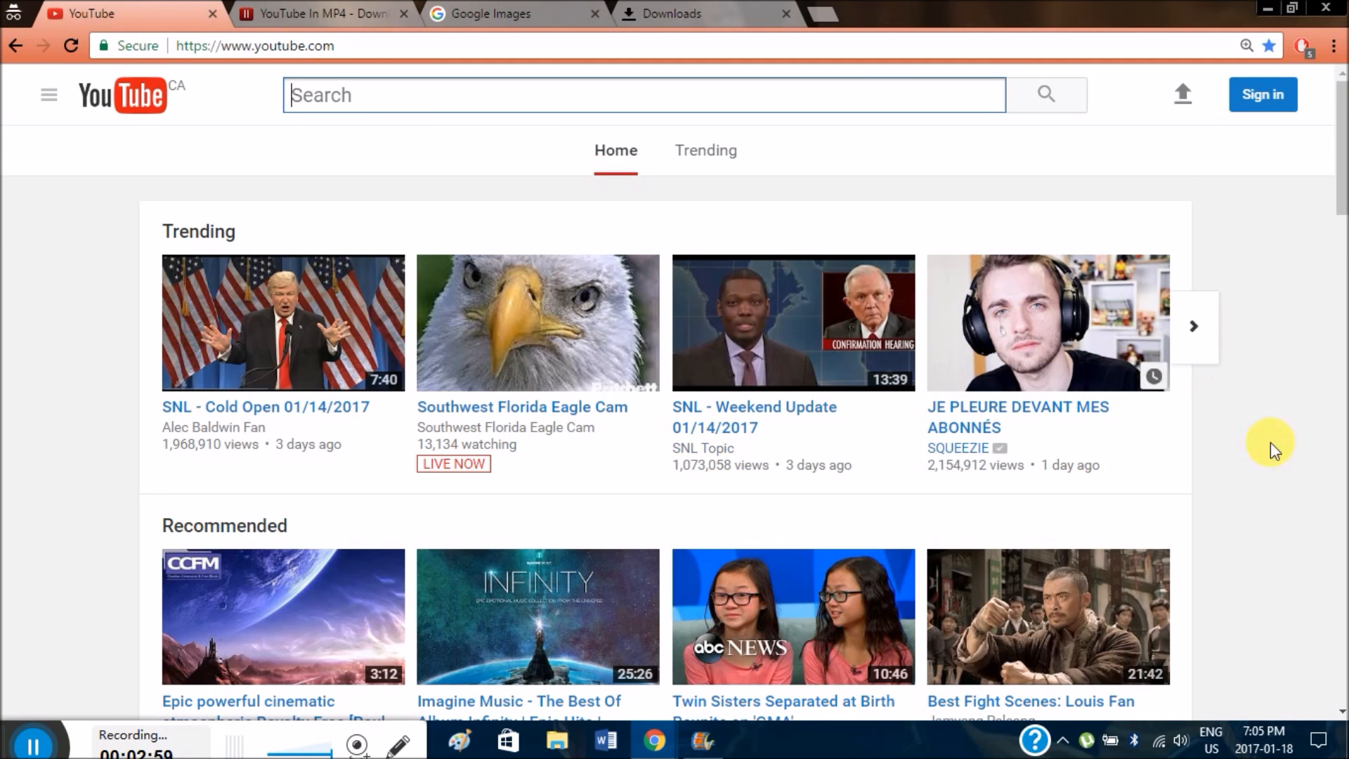
pyautogui.scroll(-7, 150, 519)
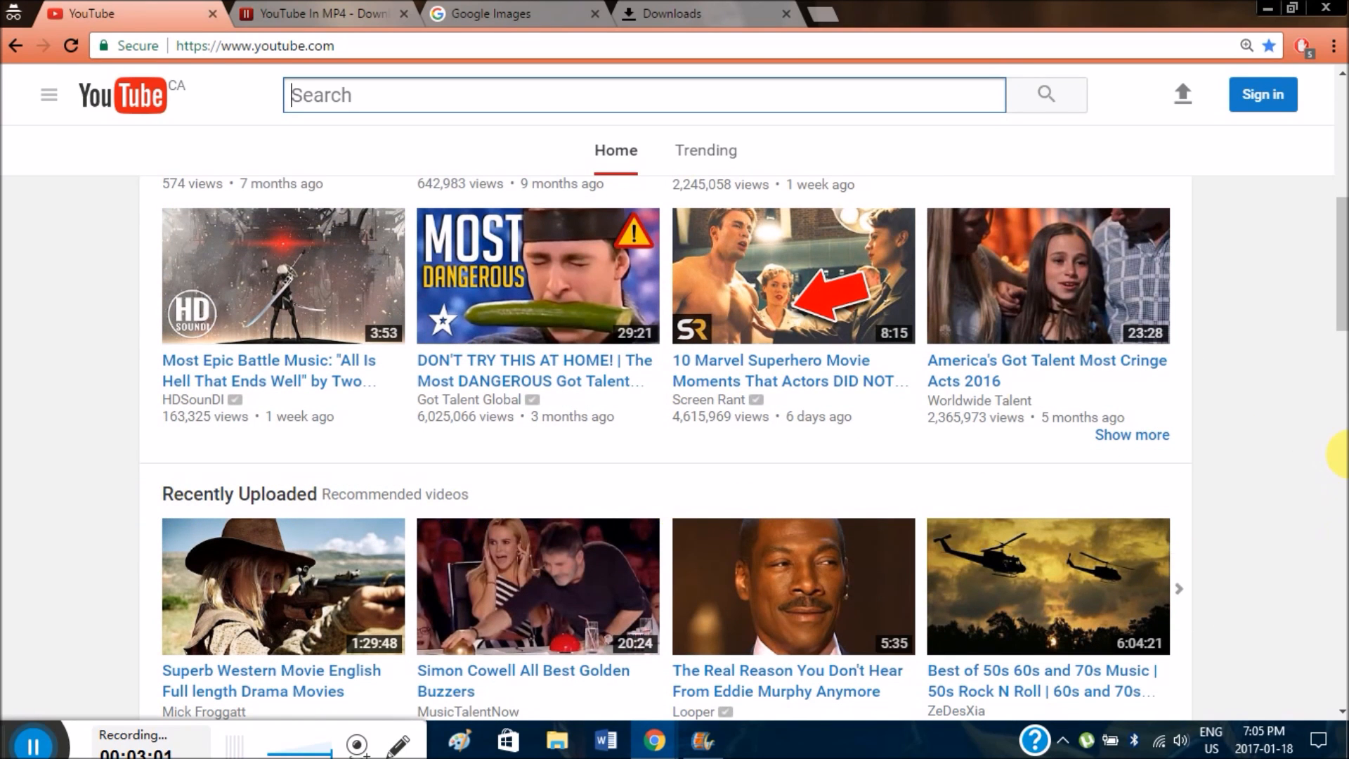
pyautogui.scroll(8, 1344, 453)
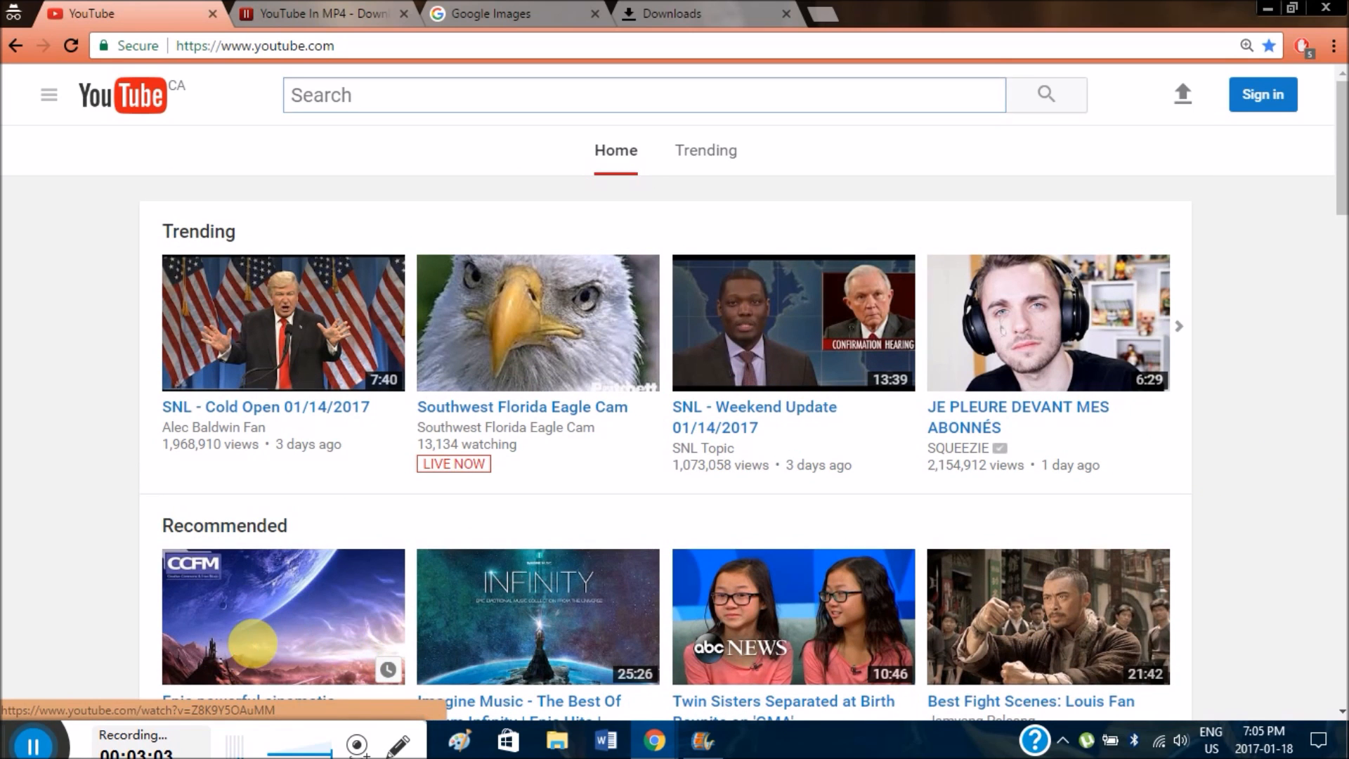
pyautogui.click(253, 643)
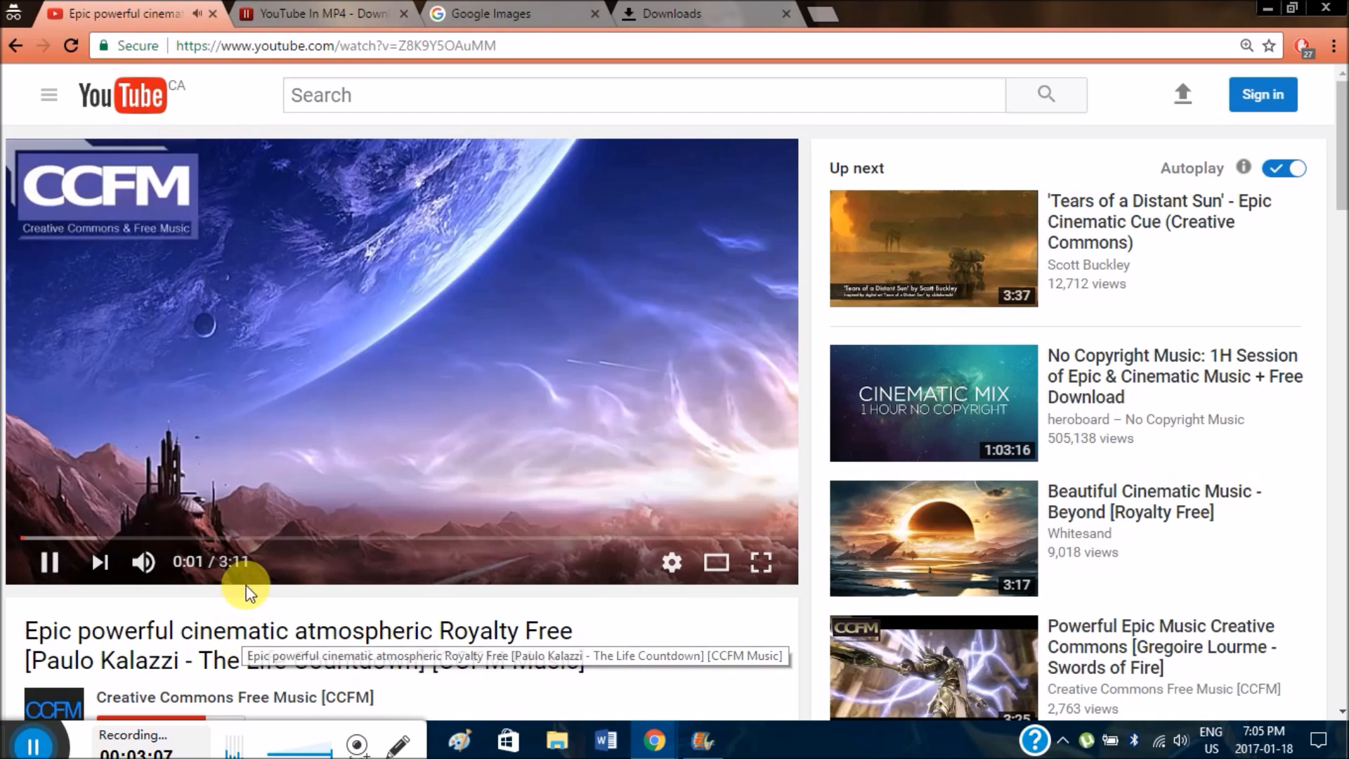
pyautogui.click(230, 418)
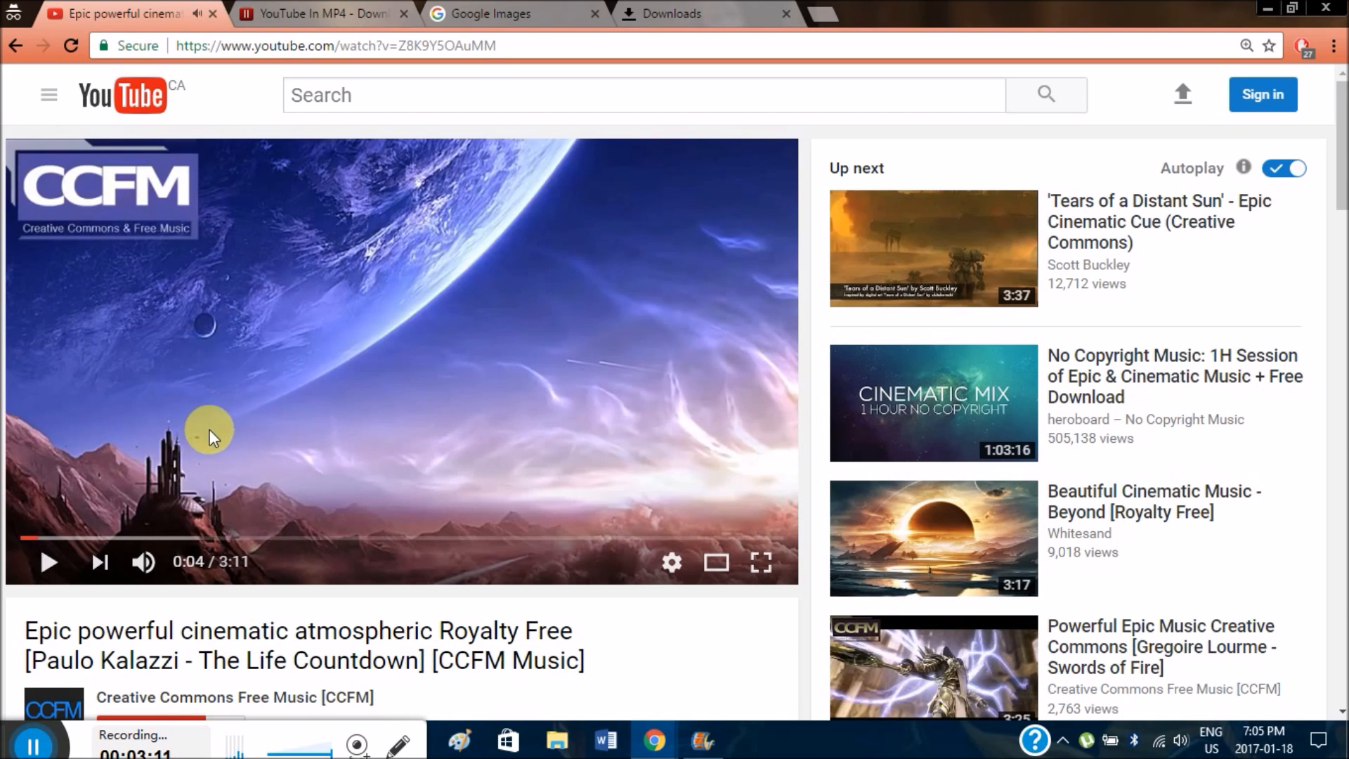
# Copy the paused video's URL and submit it on youtubeinmp4.com to bring up its download options
pyautogui.rightClick(362, 381)
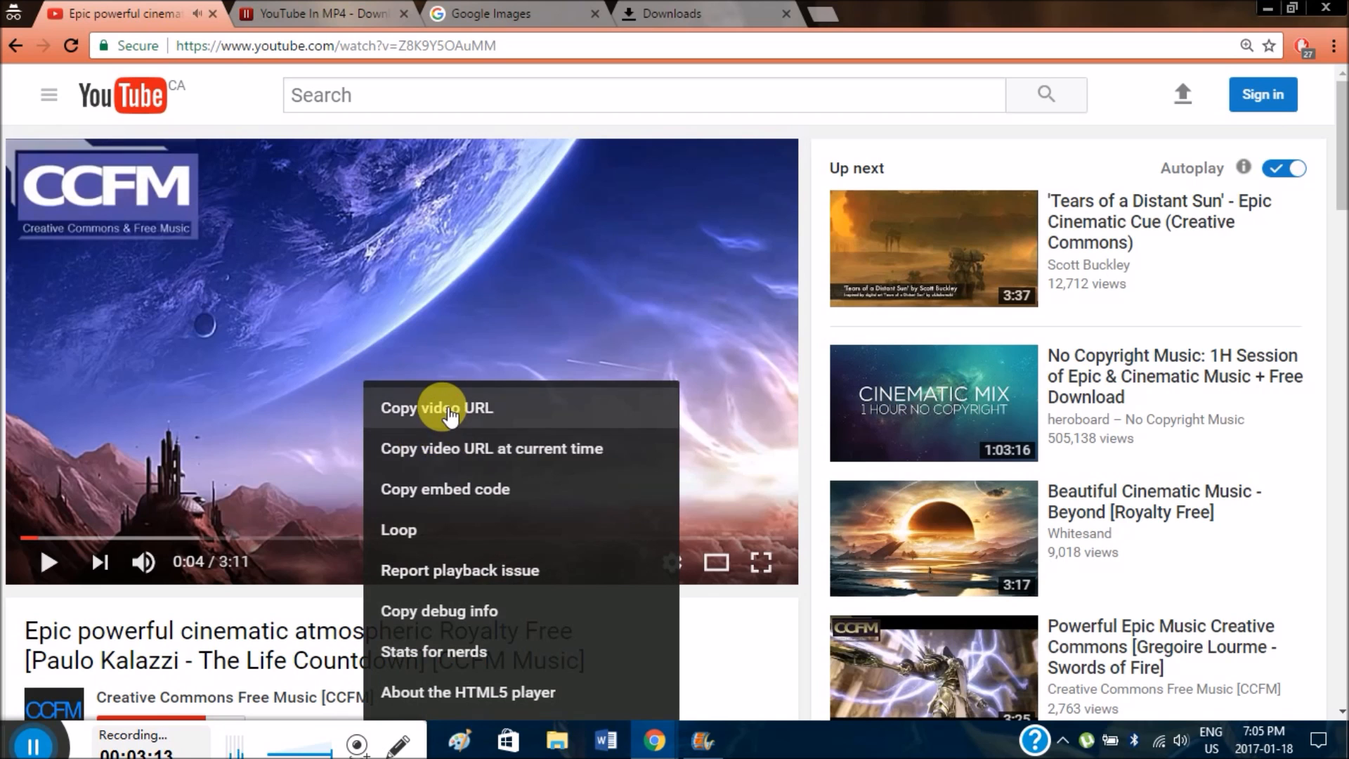
pyautogui.click(425, 404)
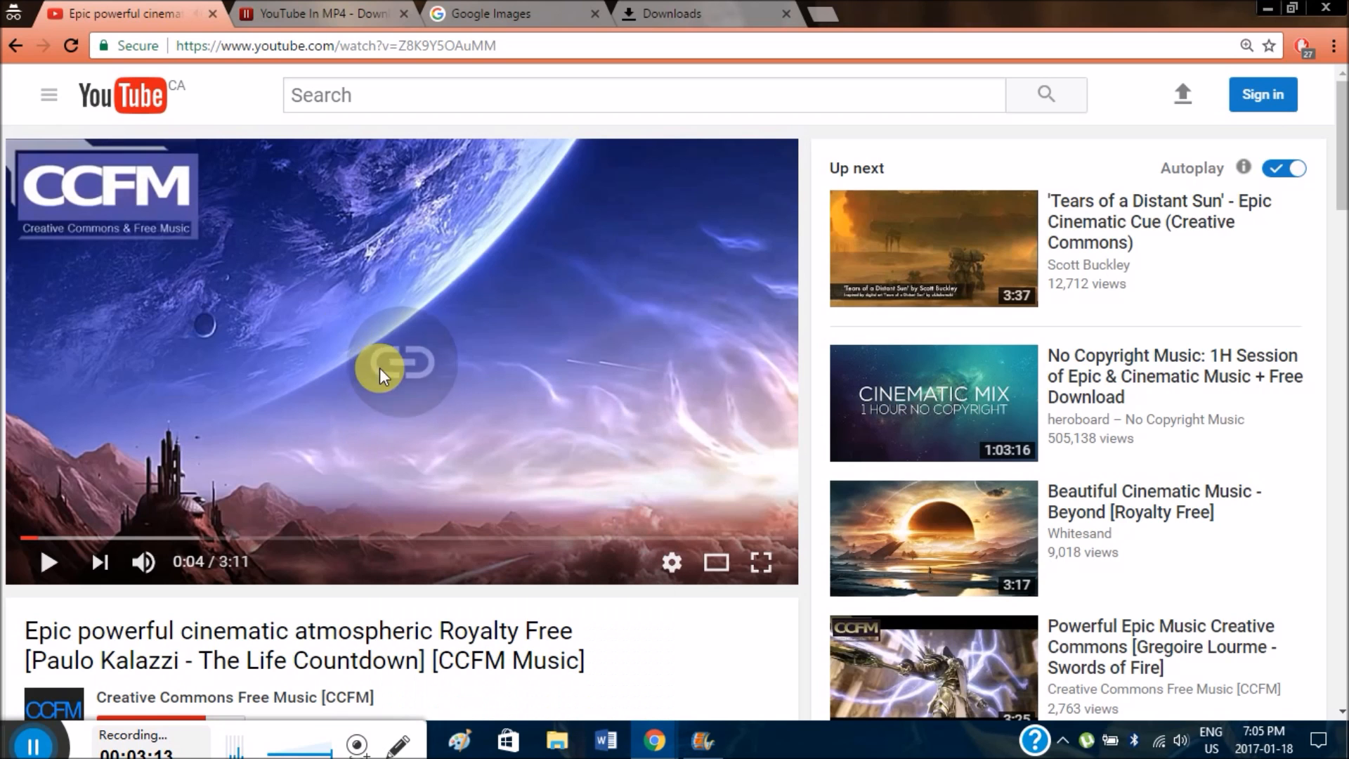
pyautogui.click(319, 26)
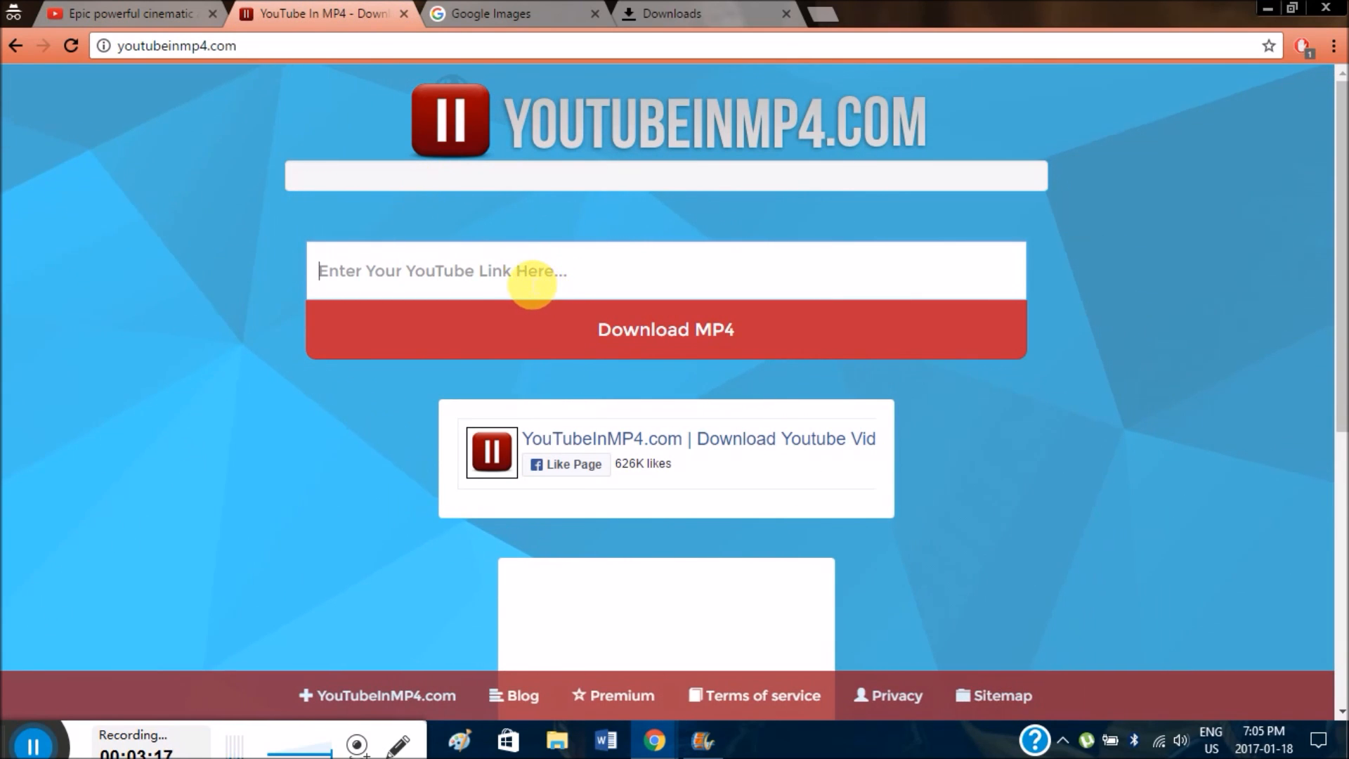
pyautogui.rightClick(527, 275)
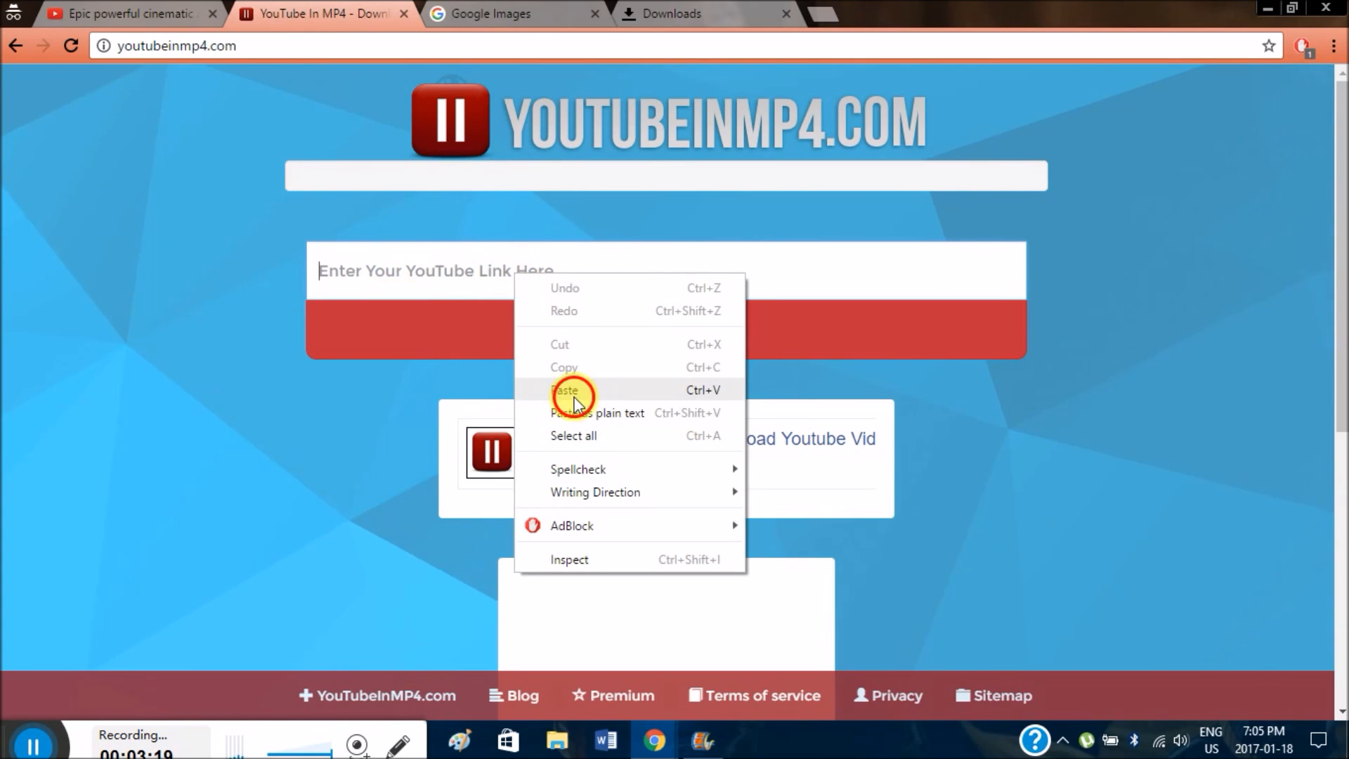
pyautogui.click(572, 426)
pyautogui.click(538, 353)
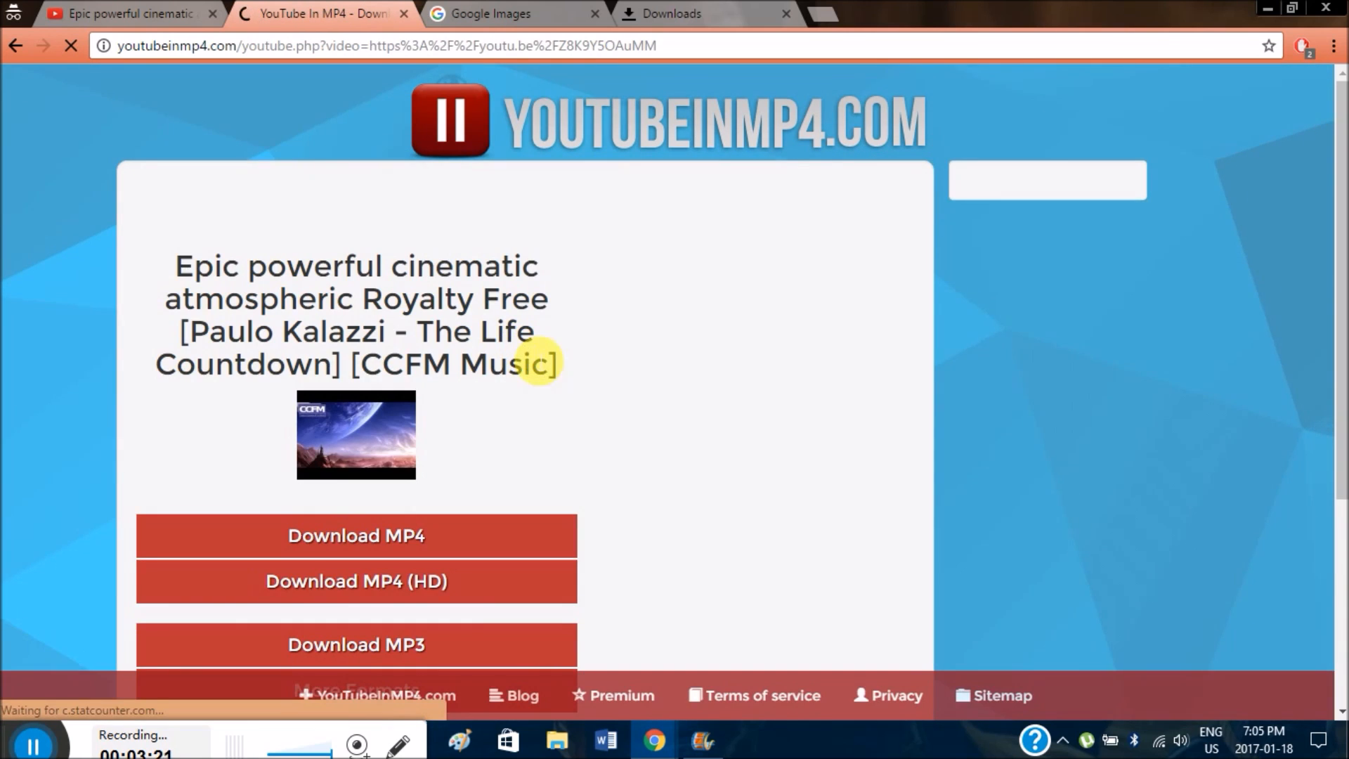
pyautogui.moveTo(1335, 133); pyautogui.dragTo(1342, 235)
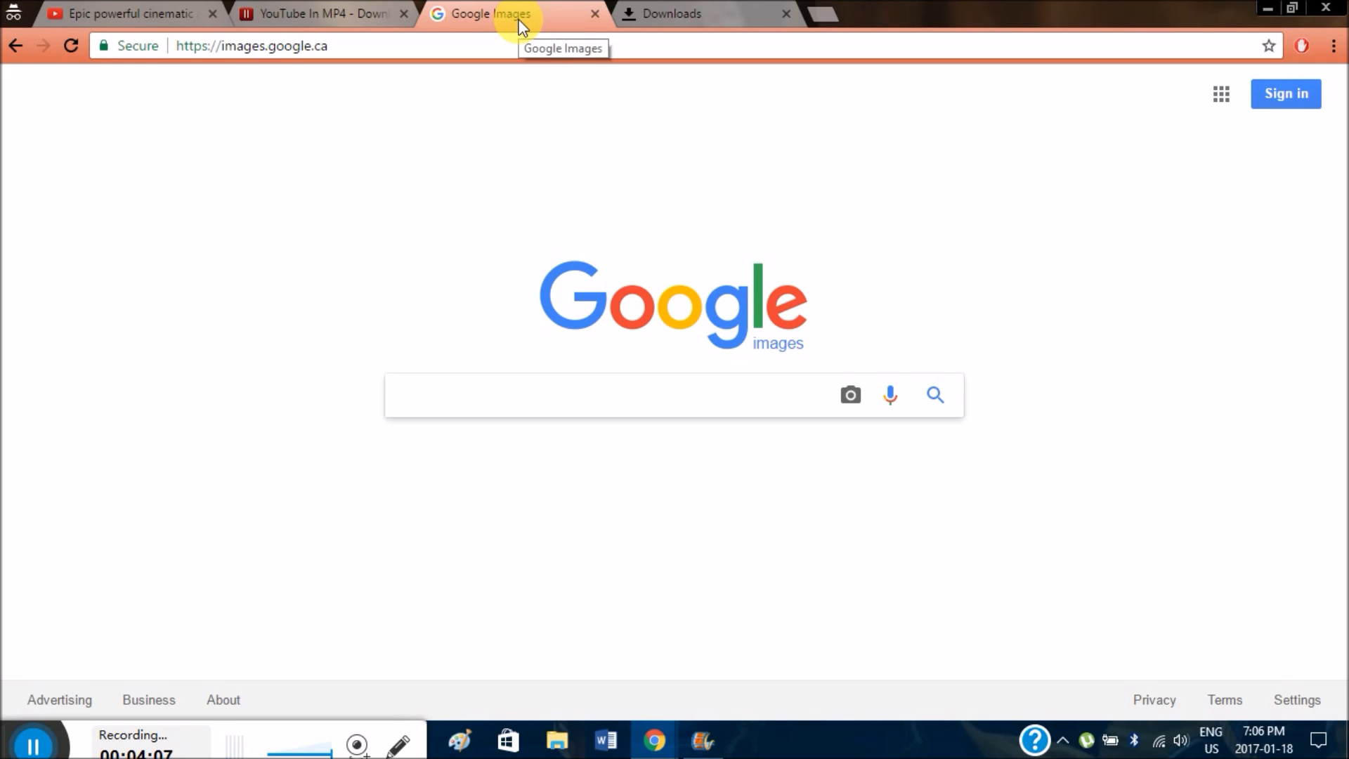
# Search Google Images for "happy face"
pyautogui.write('ha')
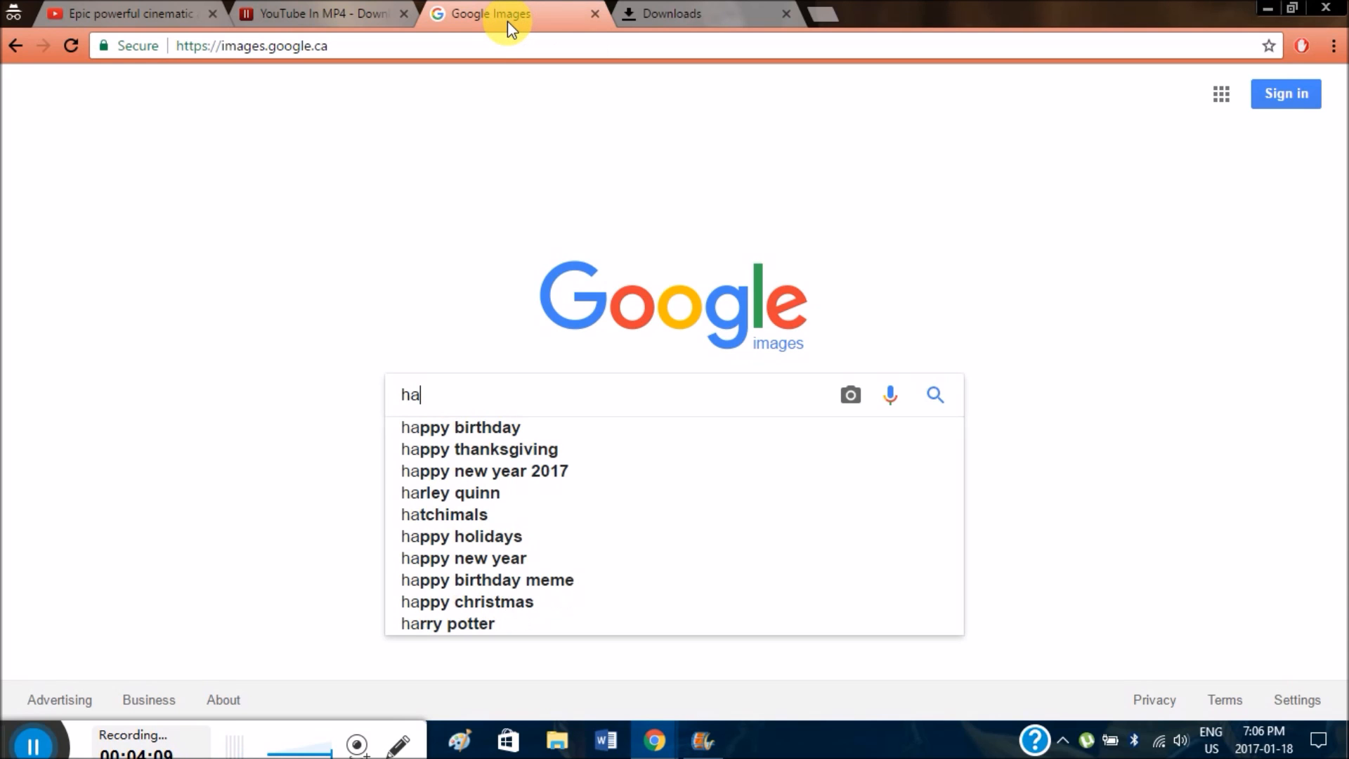
pyautogui.write('ppy face')
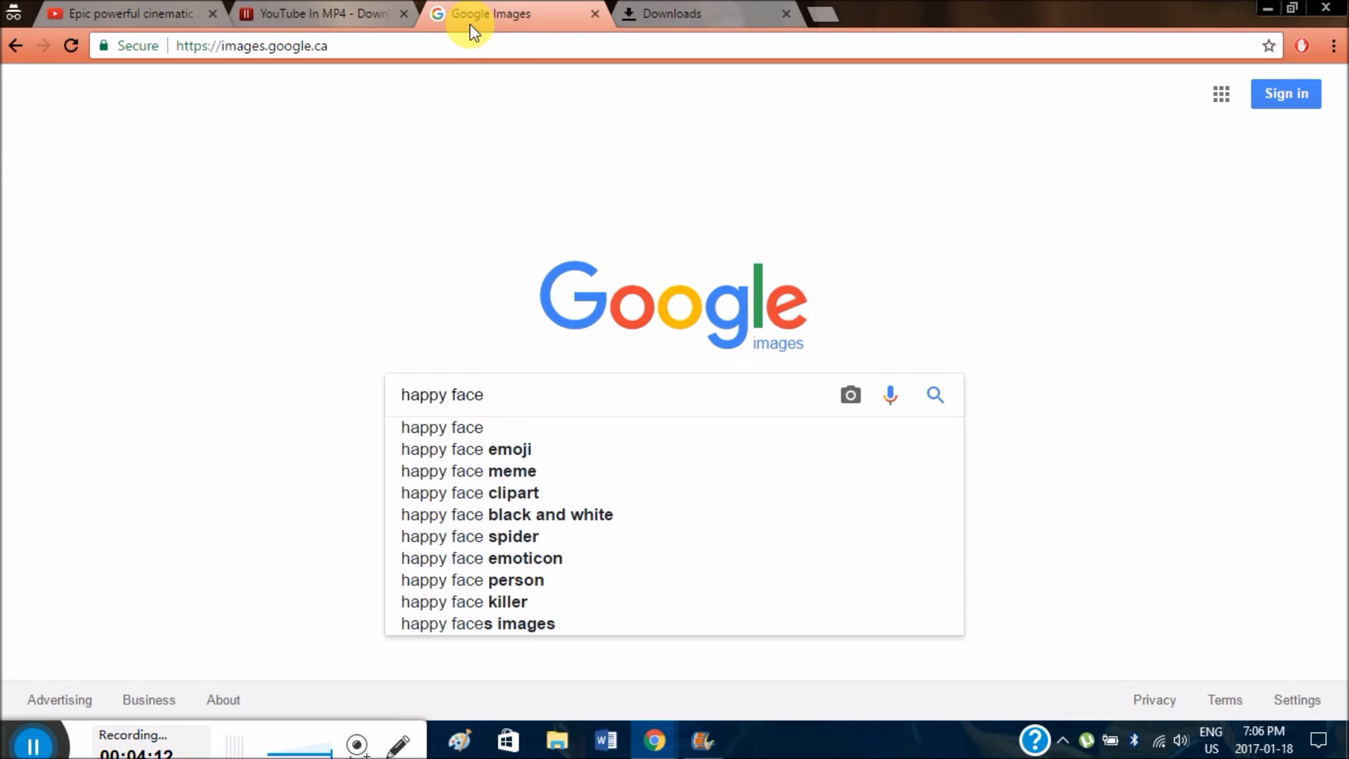
pyautogui.press('Return')
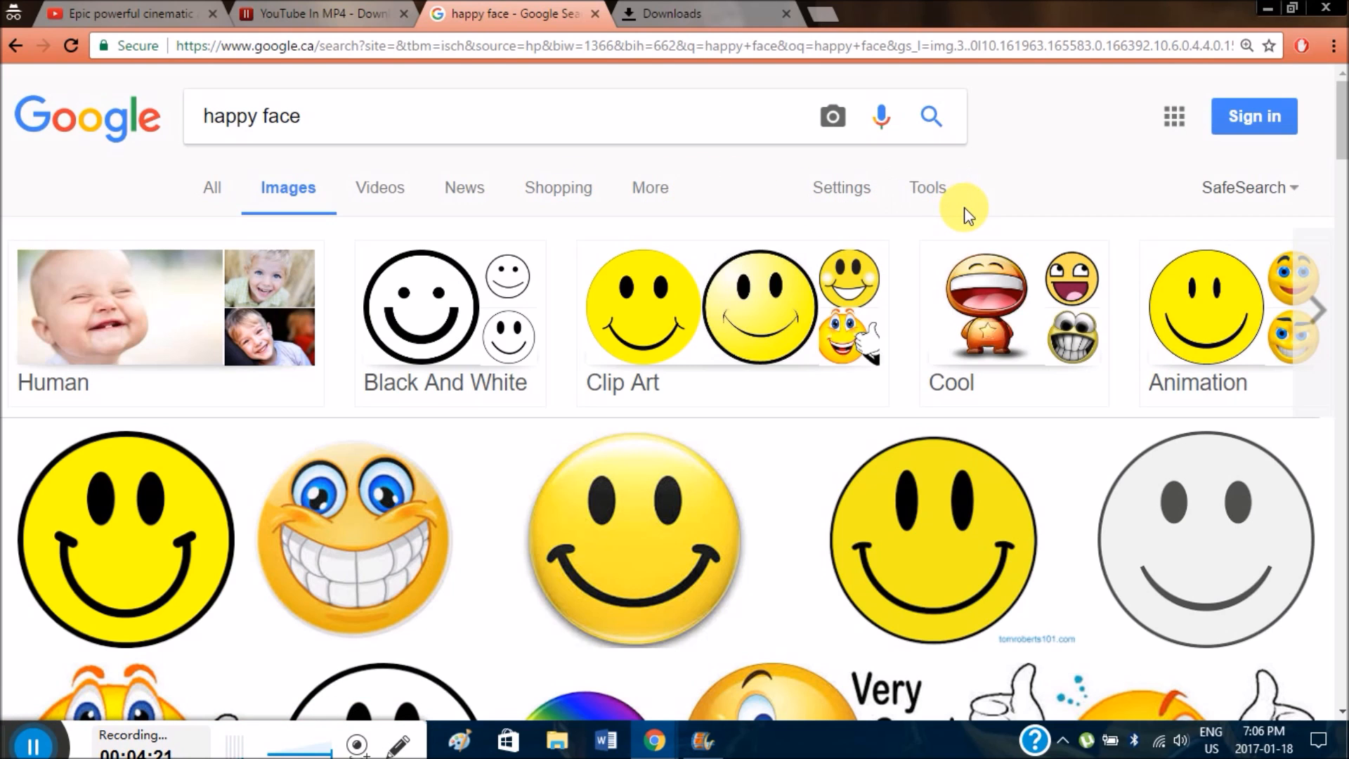
# Filter the happy face image results by usage rights to Labeled for noncommercial reuse
pyautogui.click(919, 192)
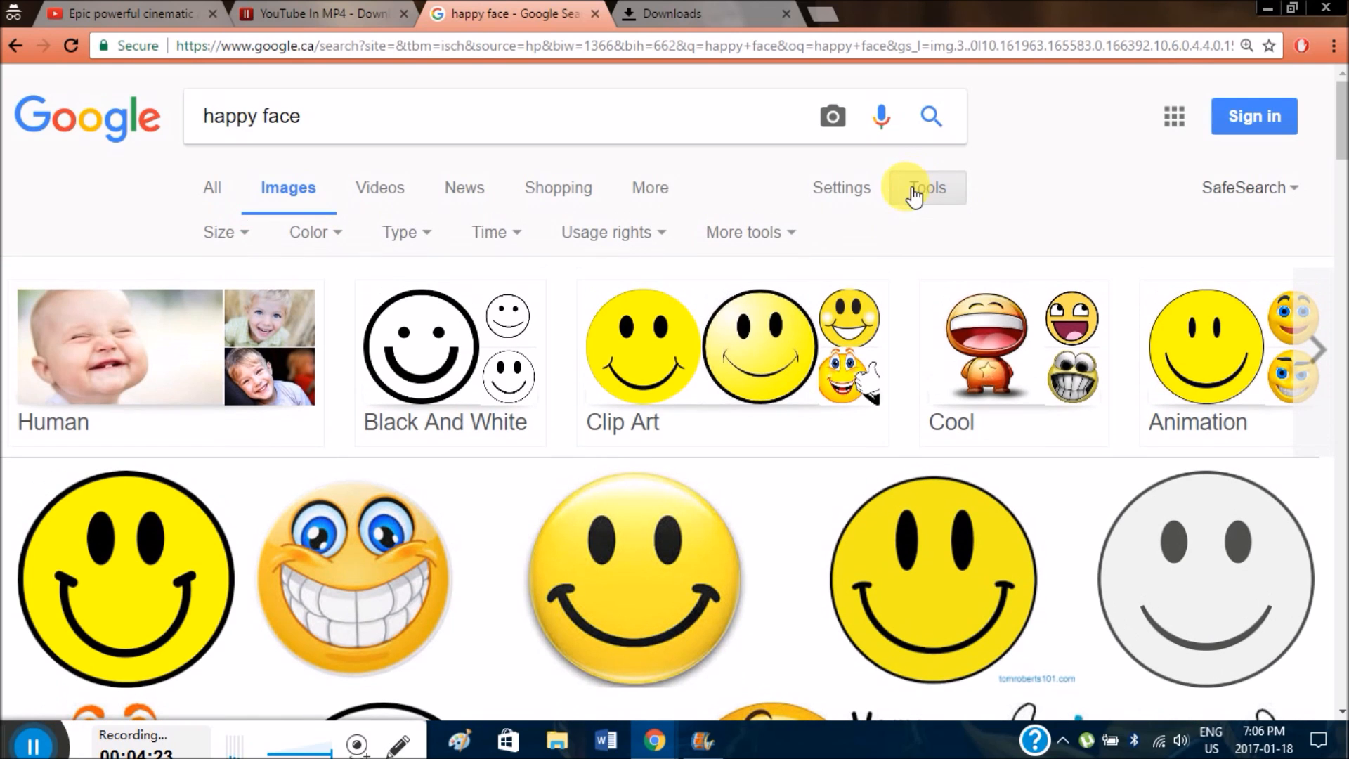
pyautogui.click(629, 234)
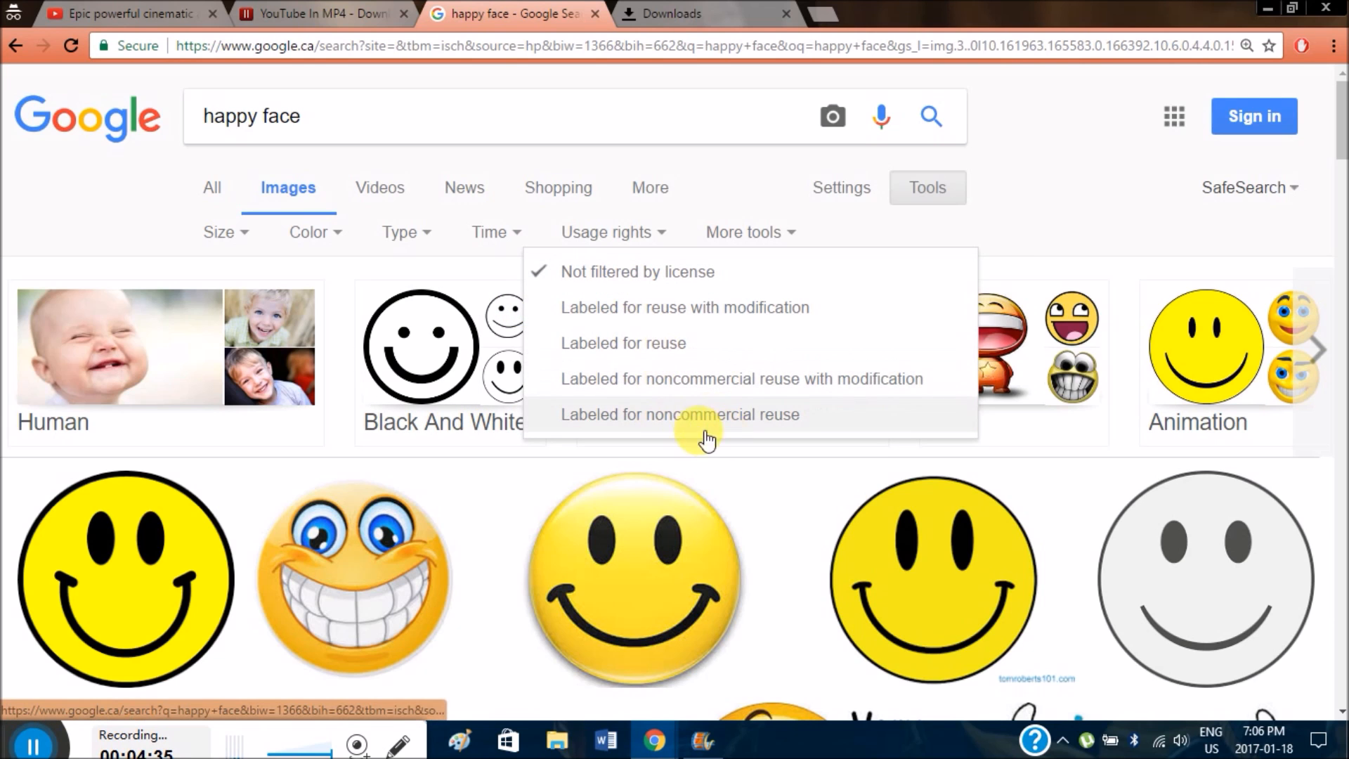
pyautogui.click(671, 418)
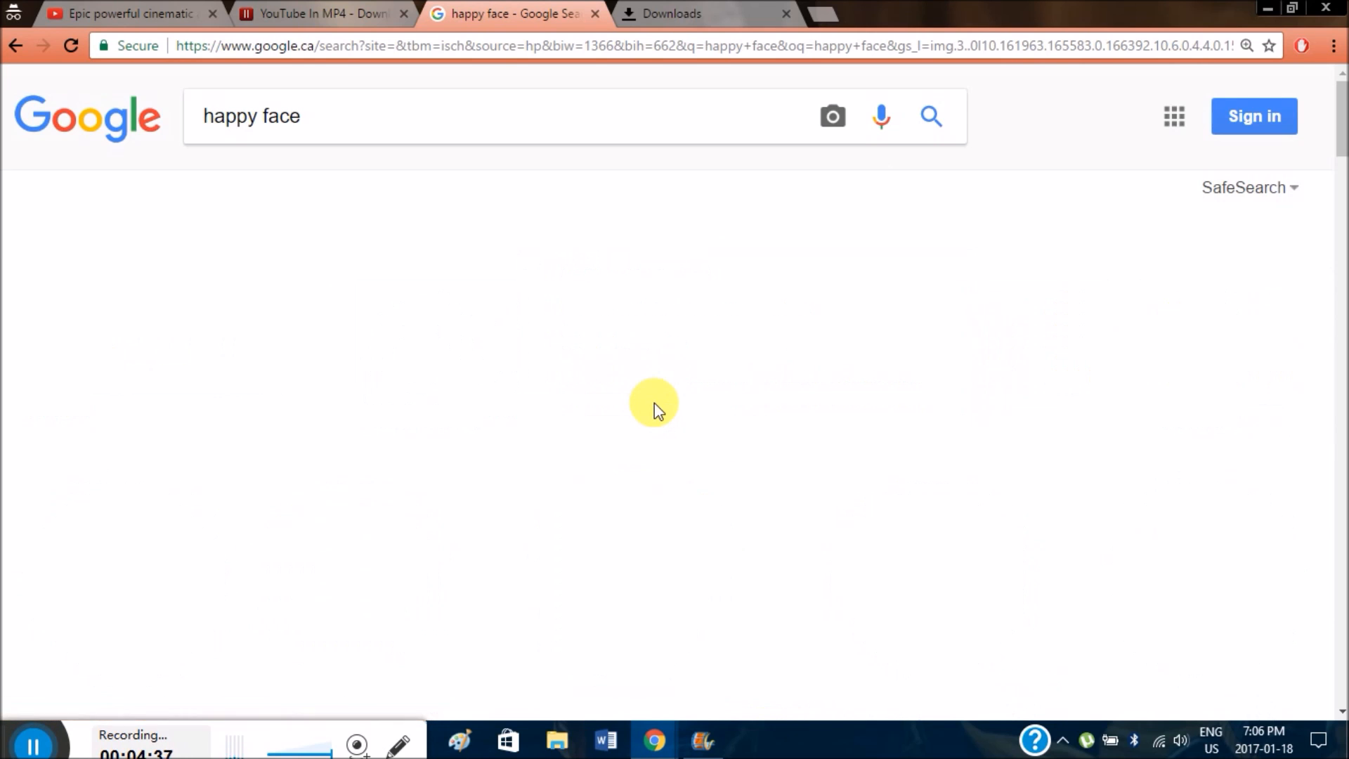
# Look through the happy face images that are labeled for noncommercial reuse
pyautogui.scroll(-10, 957, 425)
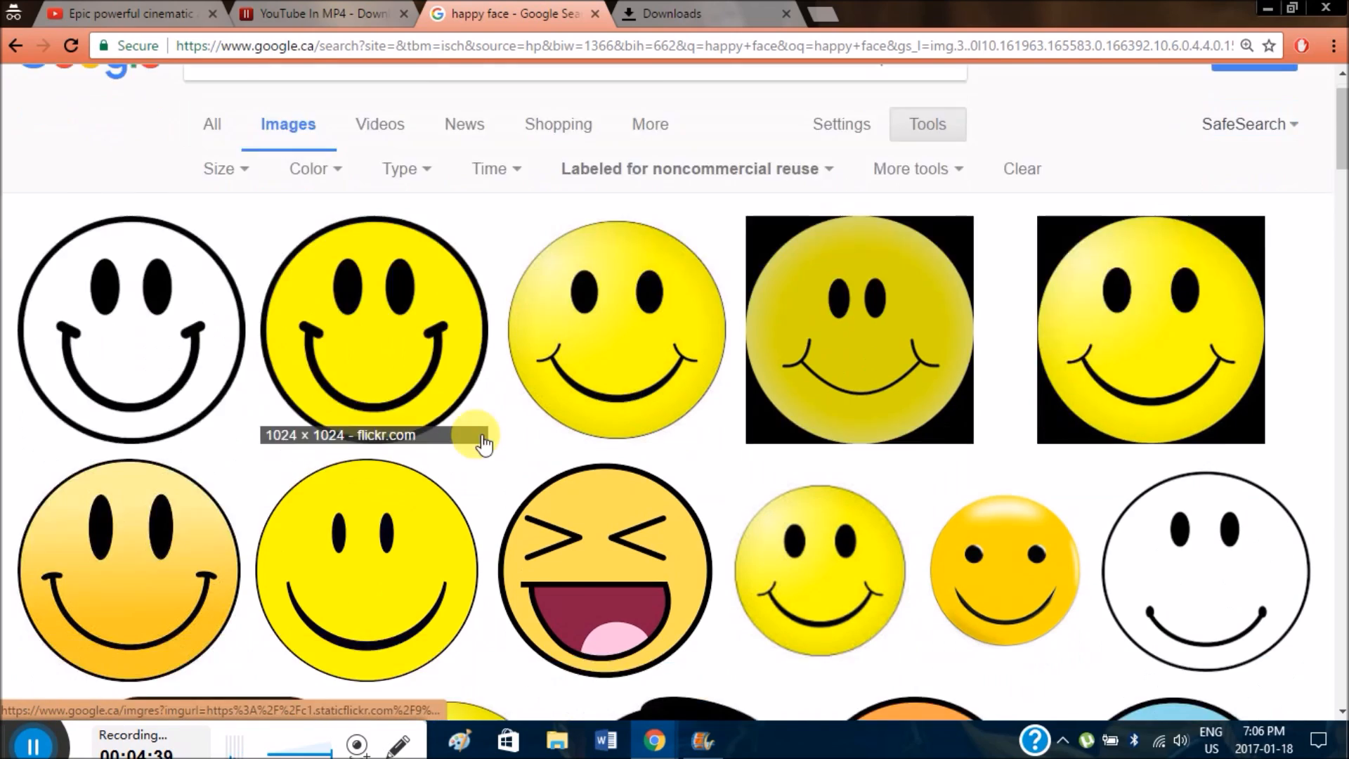
pyautogui.scroll(12, 987, 505)
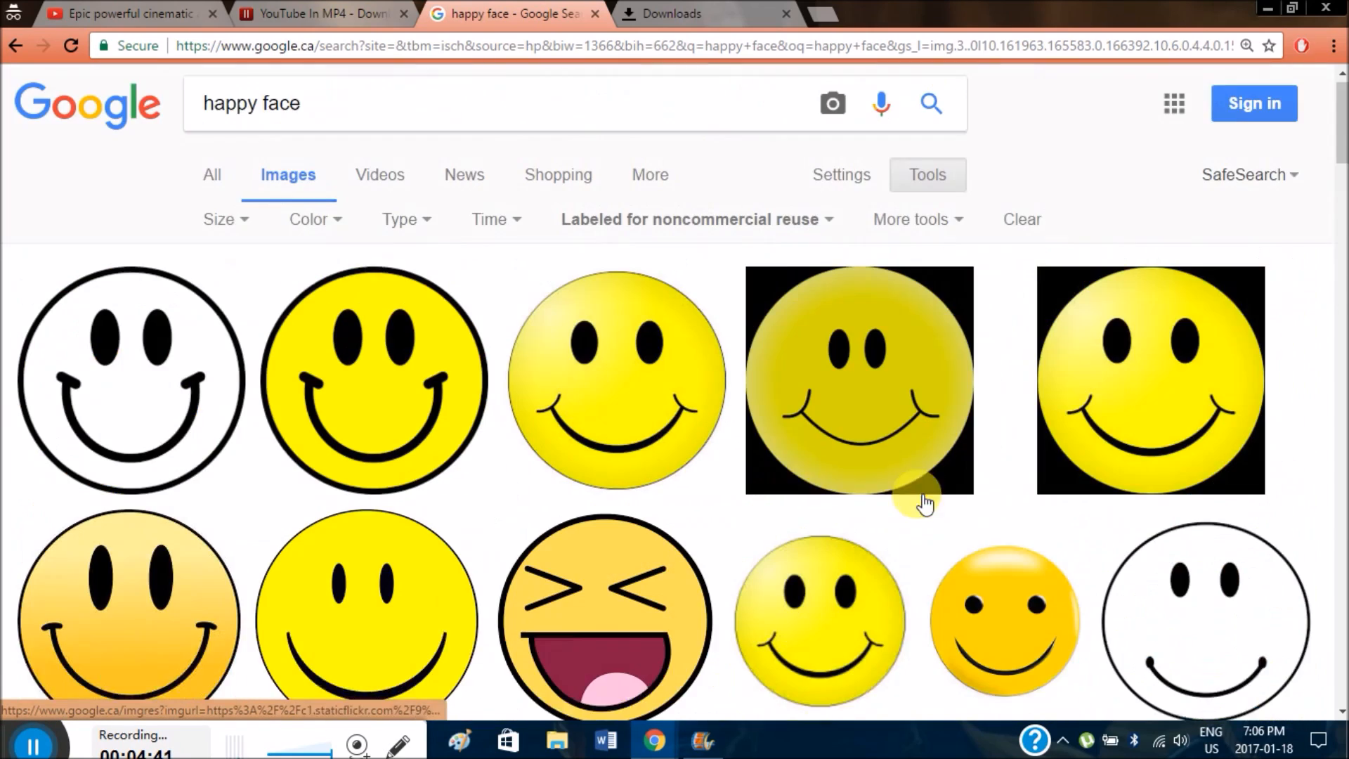
pyautogui.scroll(-6, 895, 506)
pyautogui.scroll(6, 712, 494)
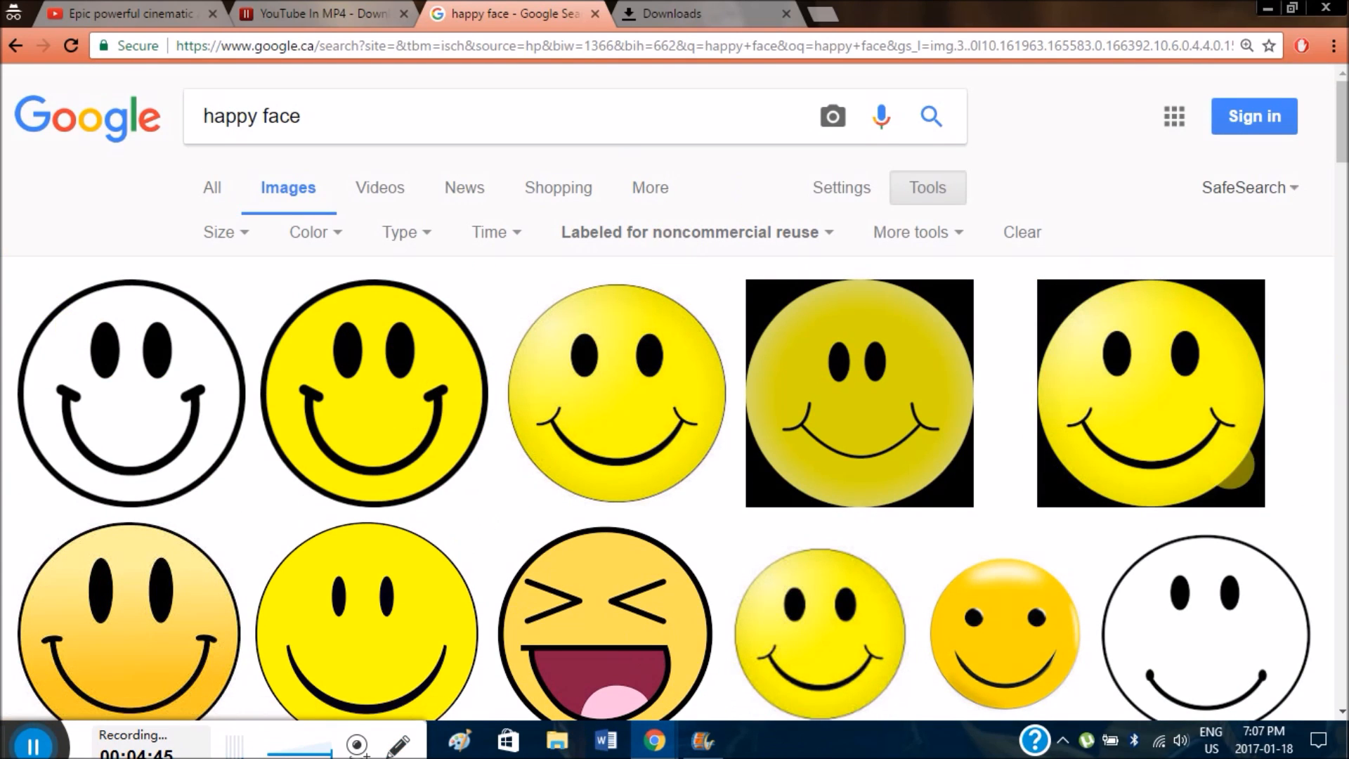
pyautogui.scroll(-6, 661, 444)
pyautogui.scroll(-11, 661, 444)
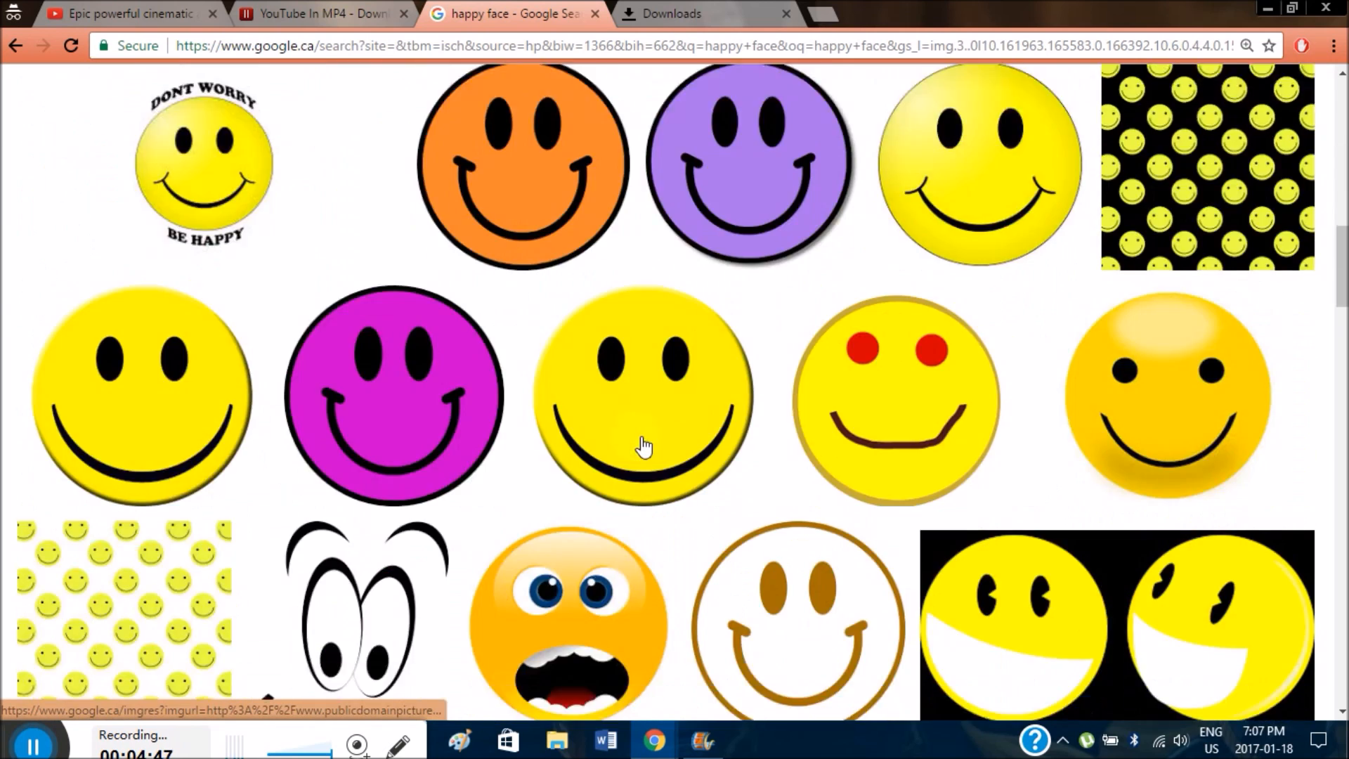
pyautogui.scroll(17, 628, 422)
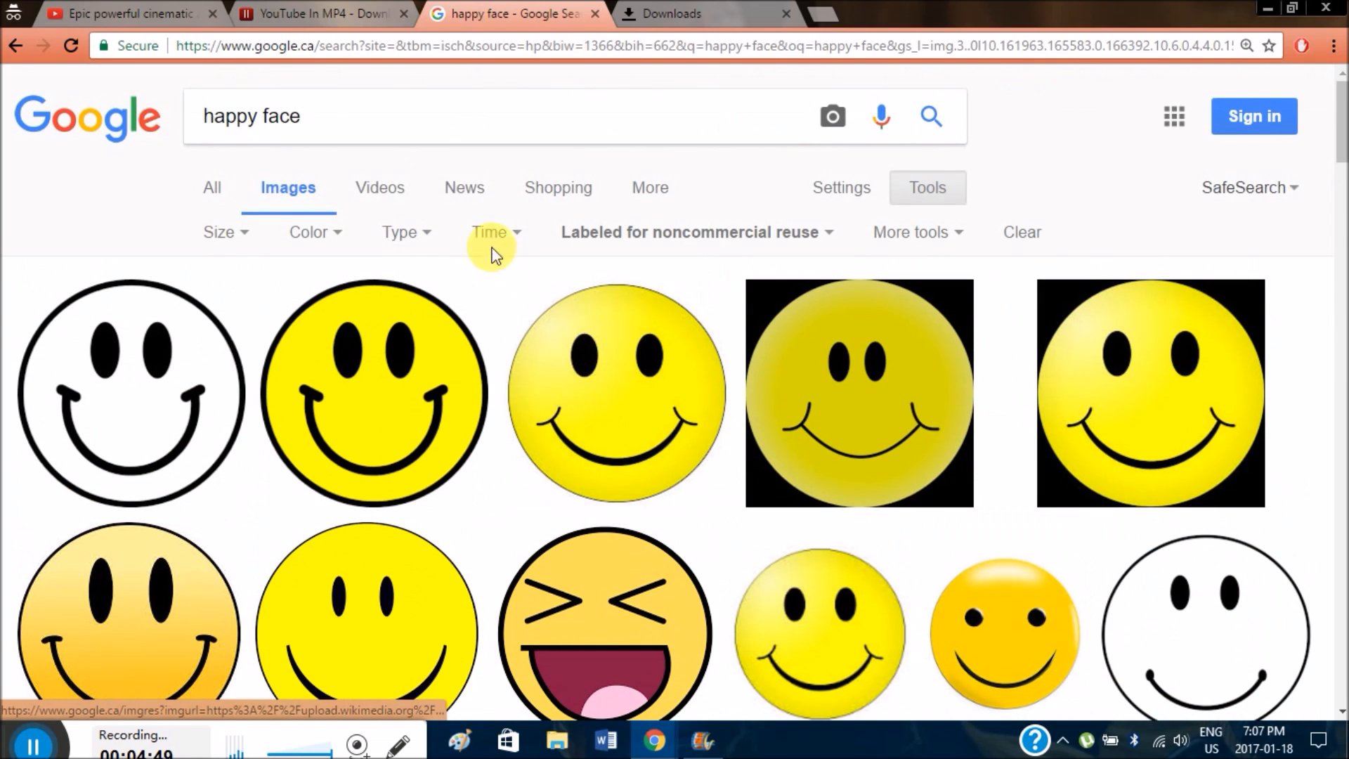
pyautogui.click(568, 104)
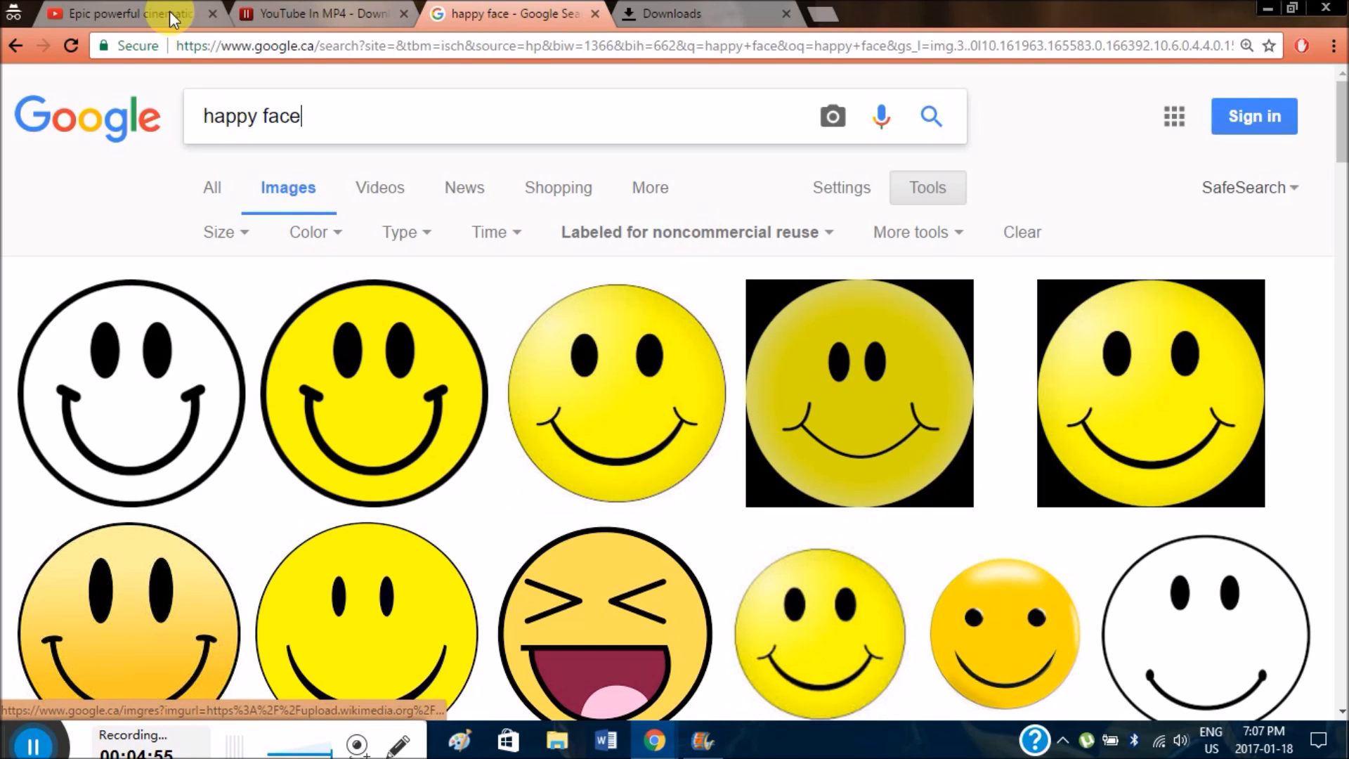
# Close the Google Images tab and add the downloaded B Roll Mist Rolling Into Forest Mountain Creative Commons.mp4 to the Movie Maker project
pyautogui.click(595, 13)
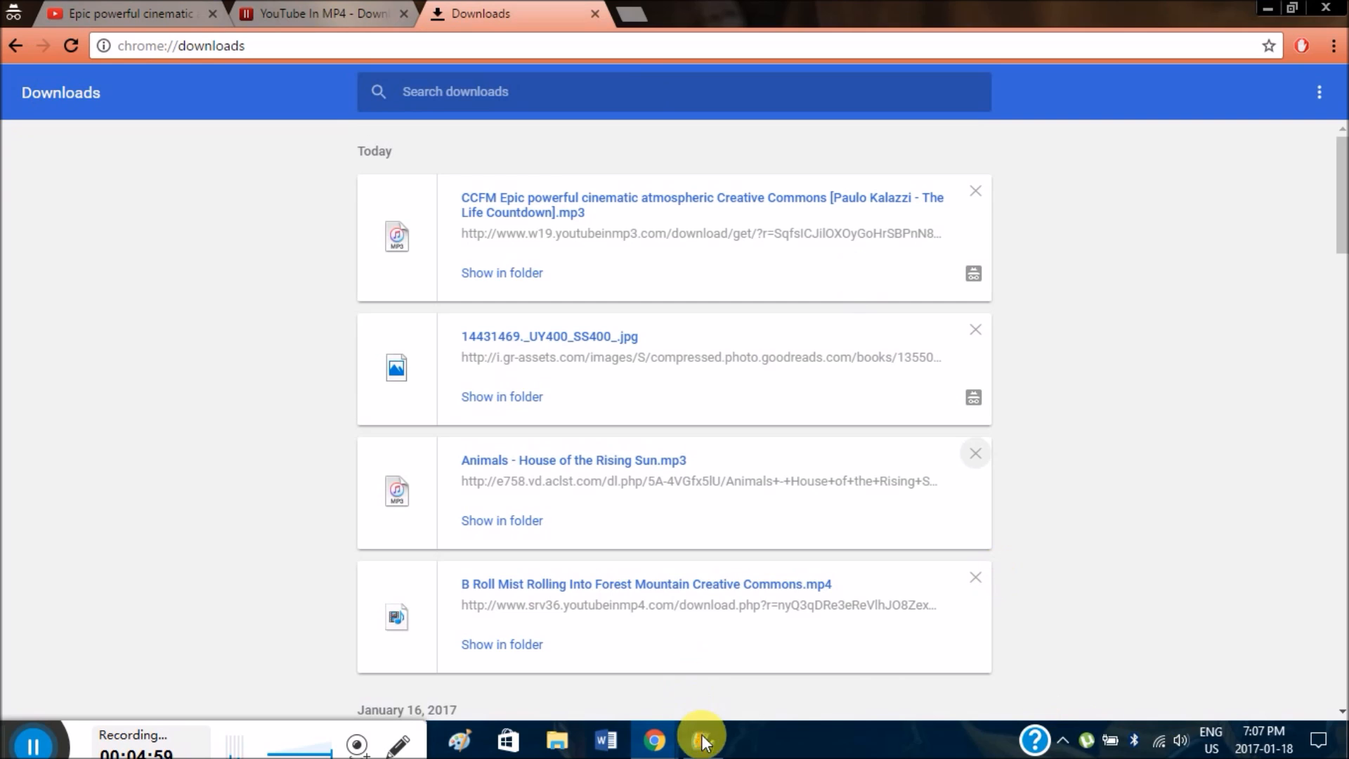
pyautogui.moveTo(703, 741)
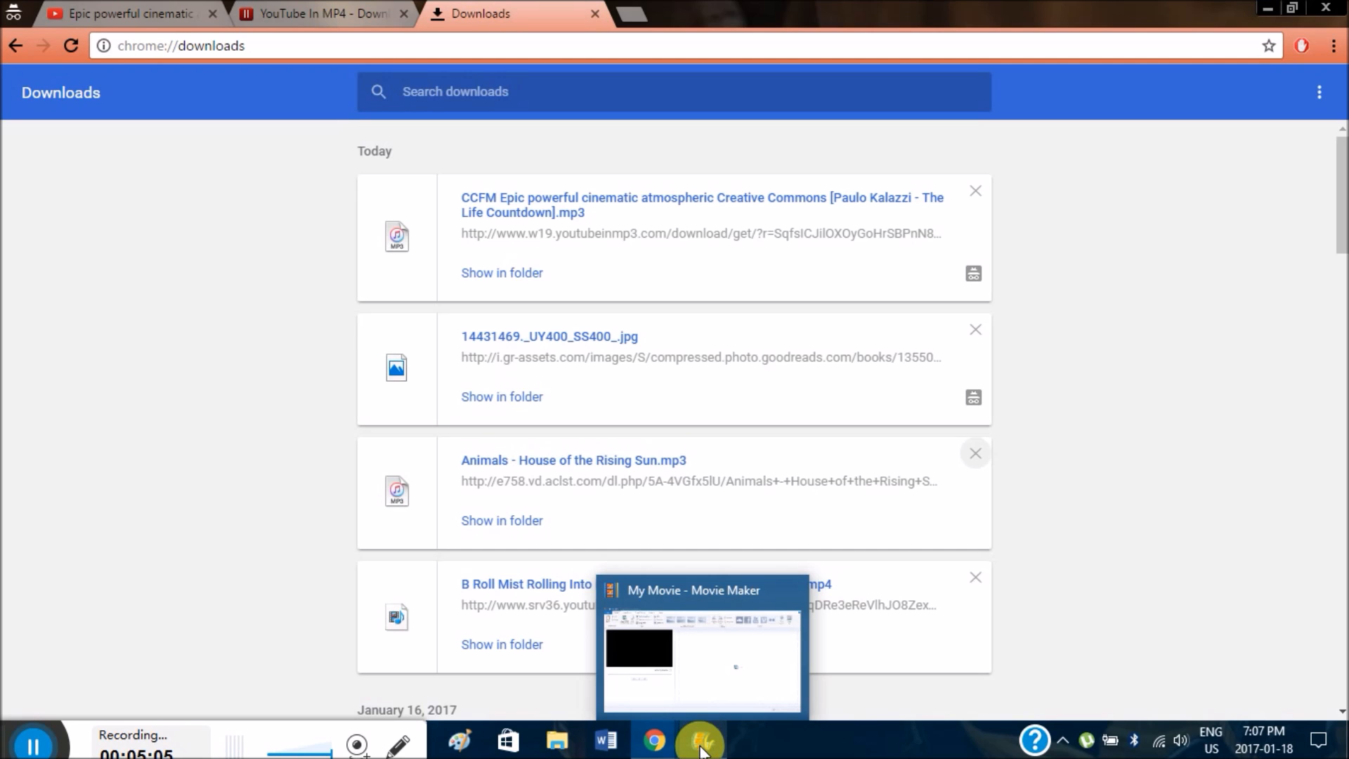
pyautogui.click(705, 742)
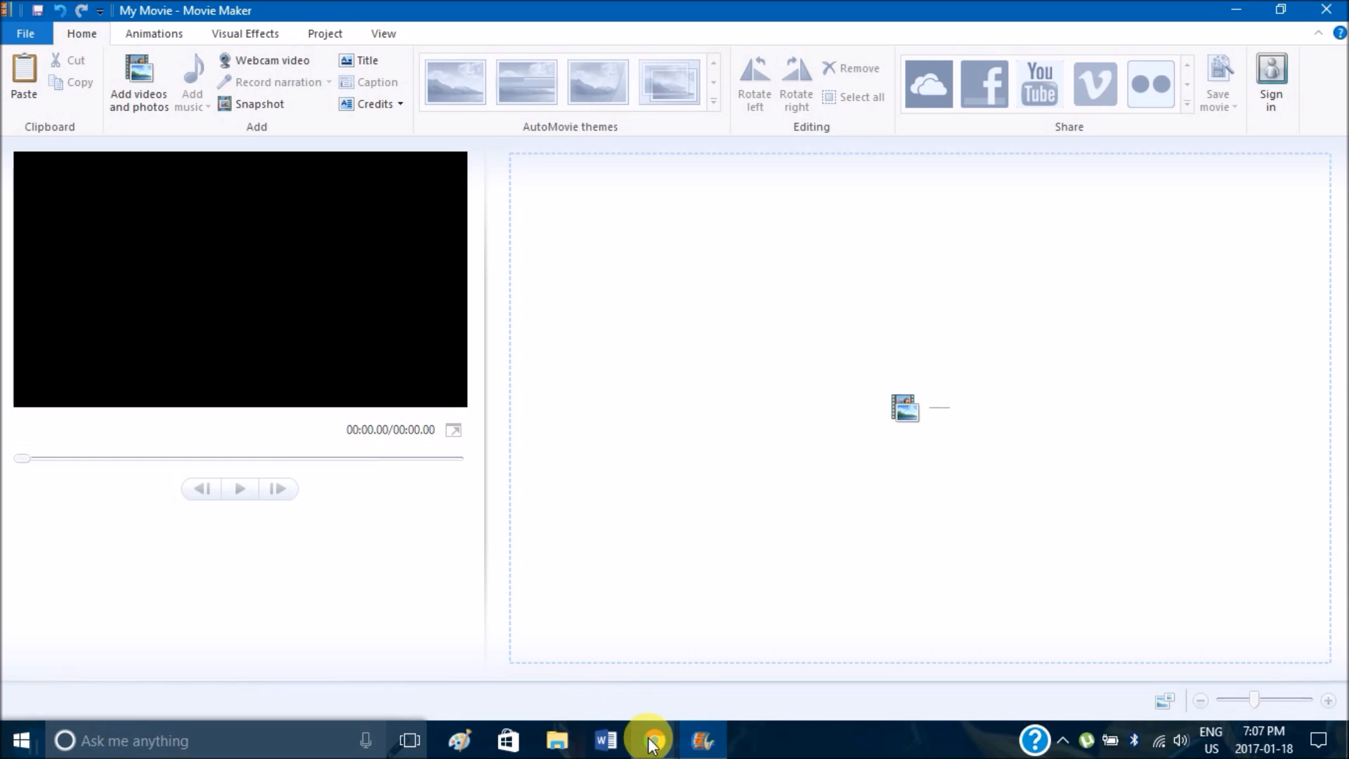
pyautogui.moveTo(654, 743)
pyautogui.click(697, 657)
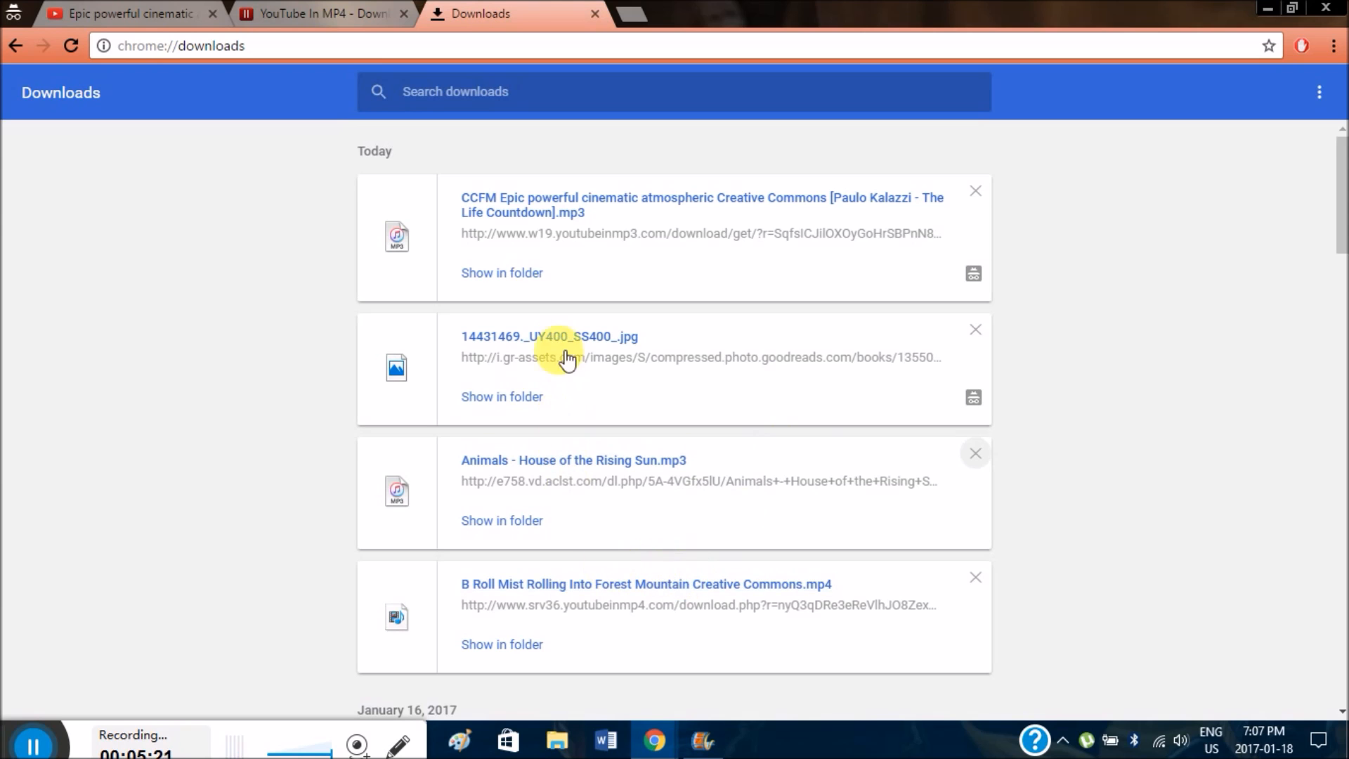
pyautogui.moveTo(565, 587); pyautogui.dragTo(649, 250)
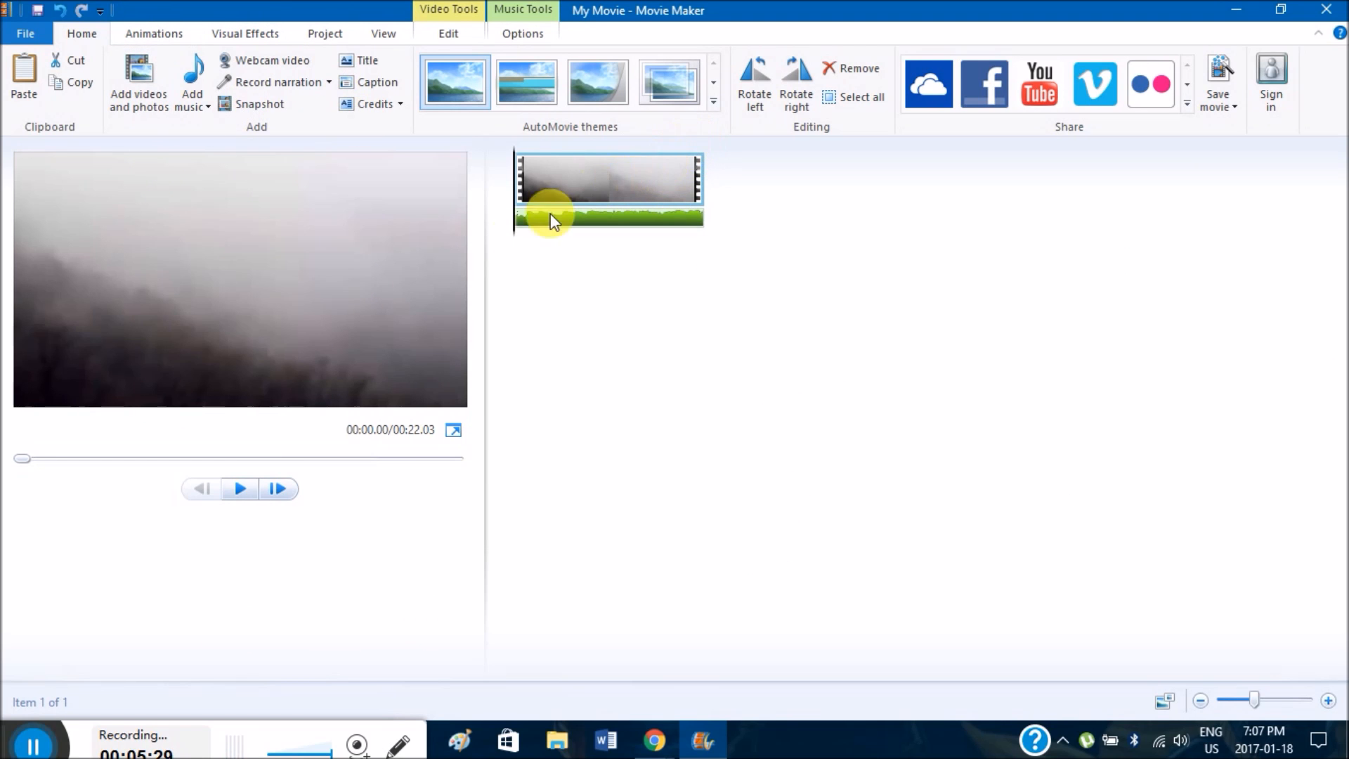
# Delete the music track beneath the mist clip and preview the opening seconds of the video
pyautogui.click(592, 216)
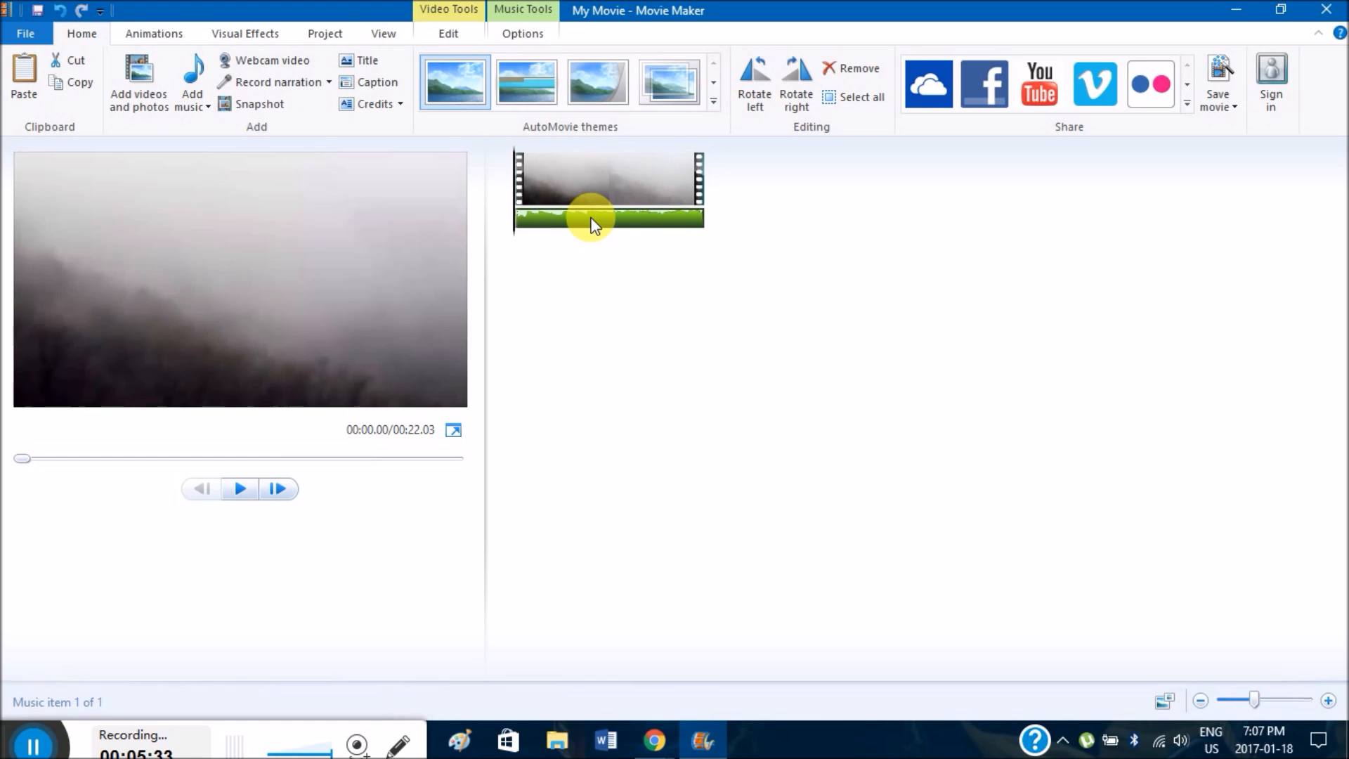
pyautogui.press('Delete')
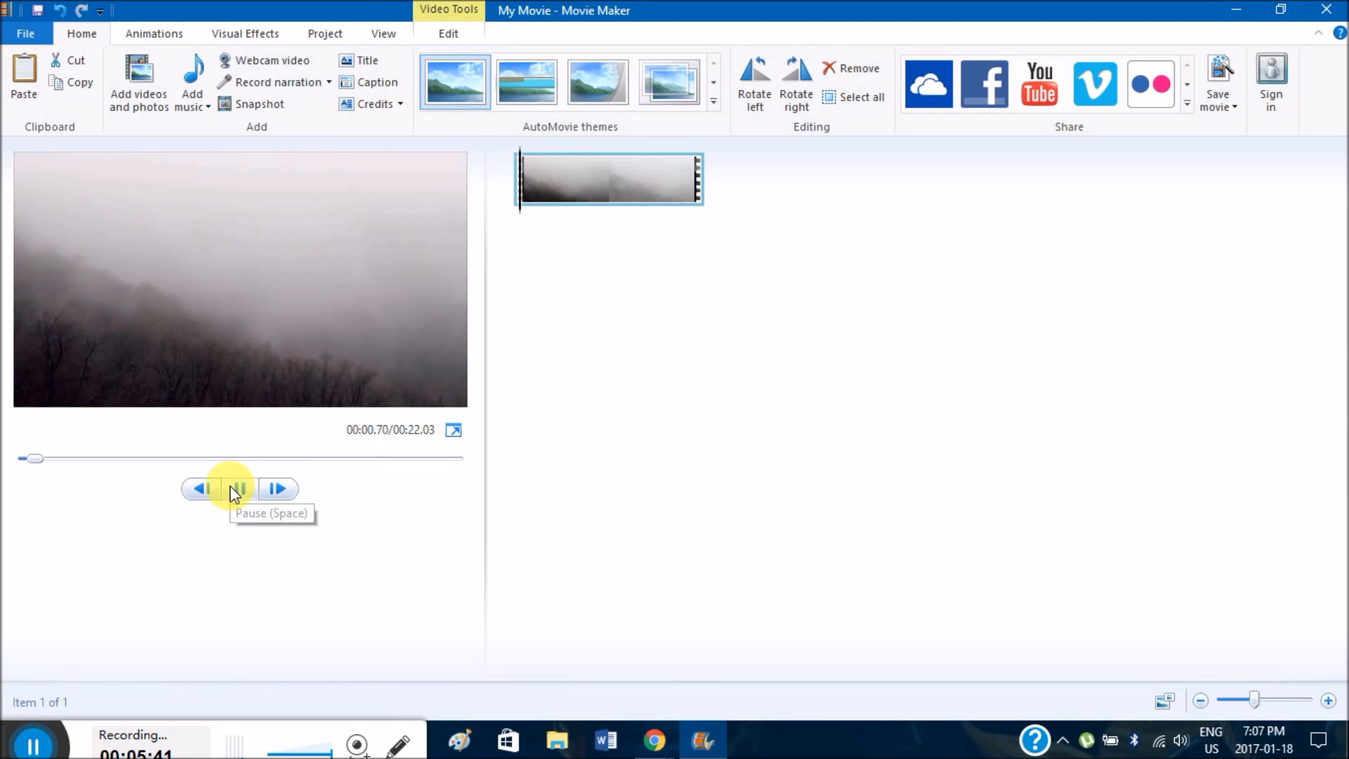
pyautogui.click(236, 490)
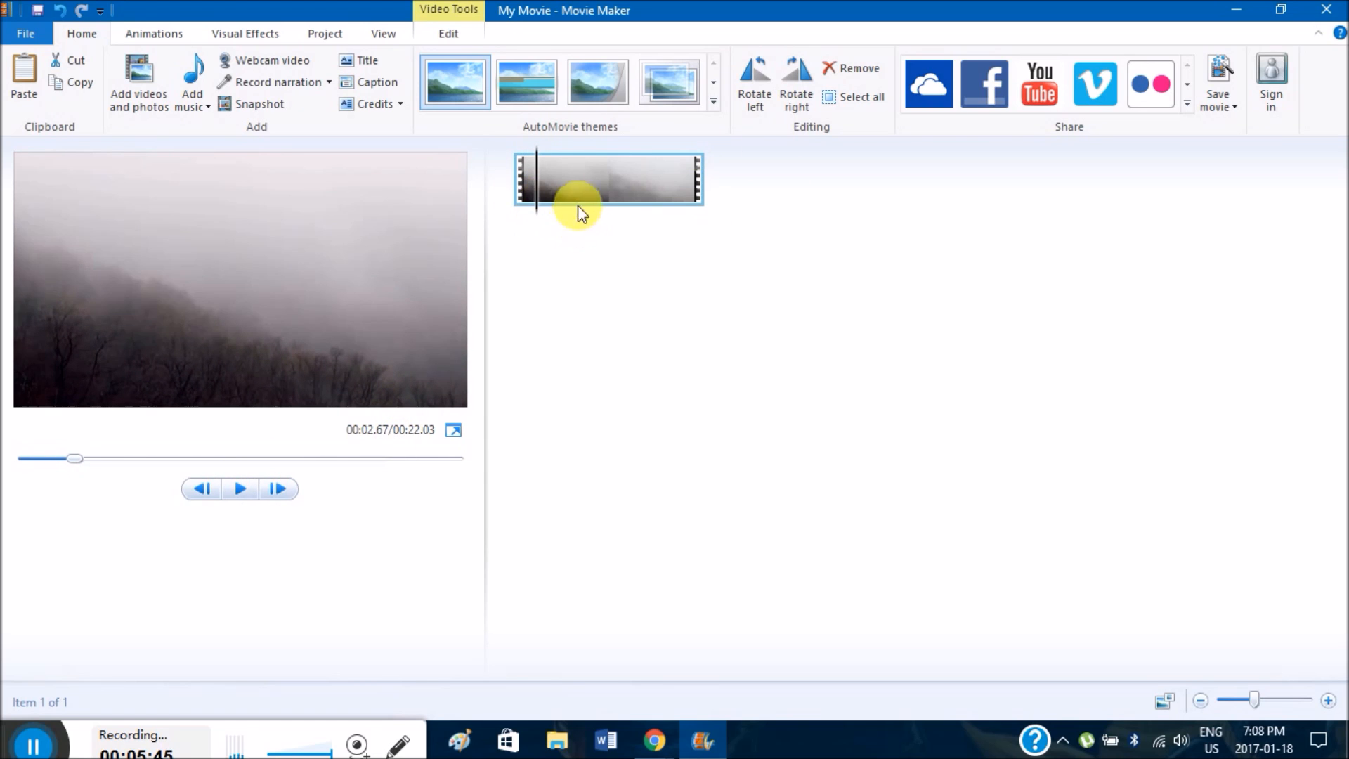
# Trim the mist clip to a start point of 10.28s and an end point of 13.02s, and save the trim
pyautogui.click(548, 181)
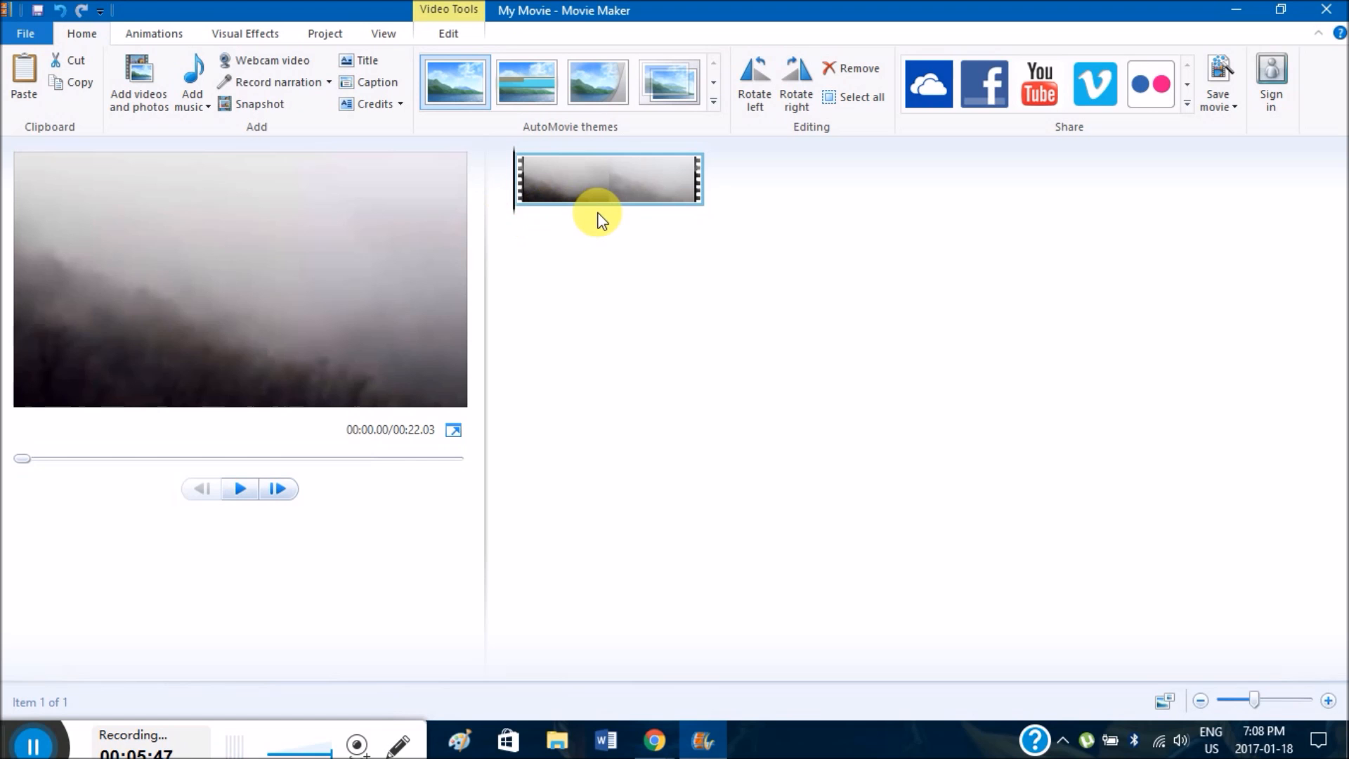
pyautogui.moveTo(523, 220); pyautogui.dragTo(577, 272)
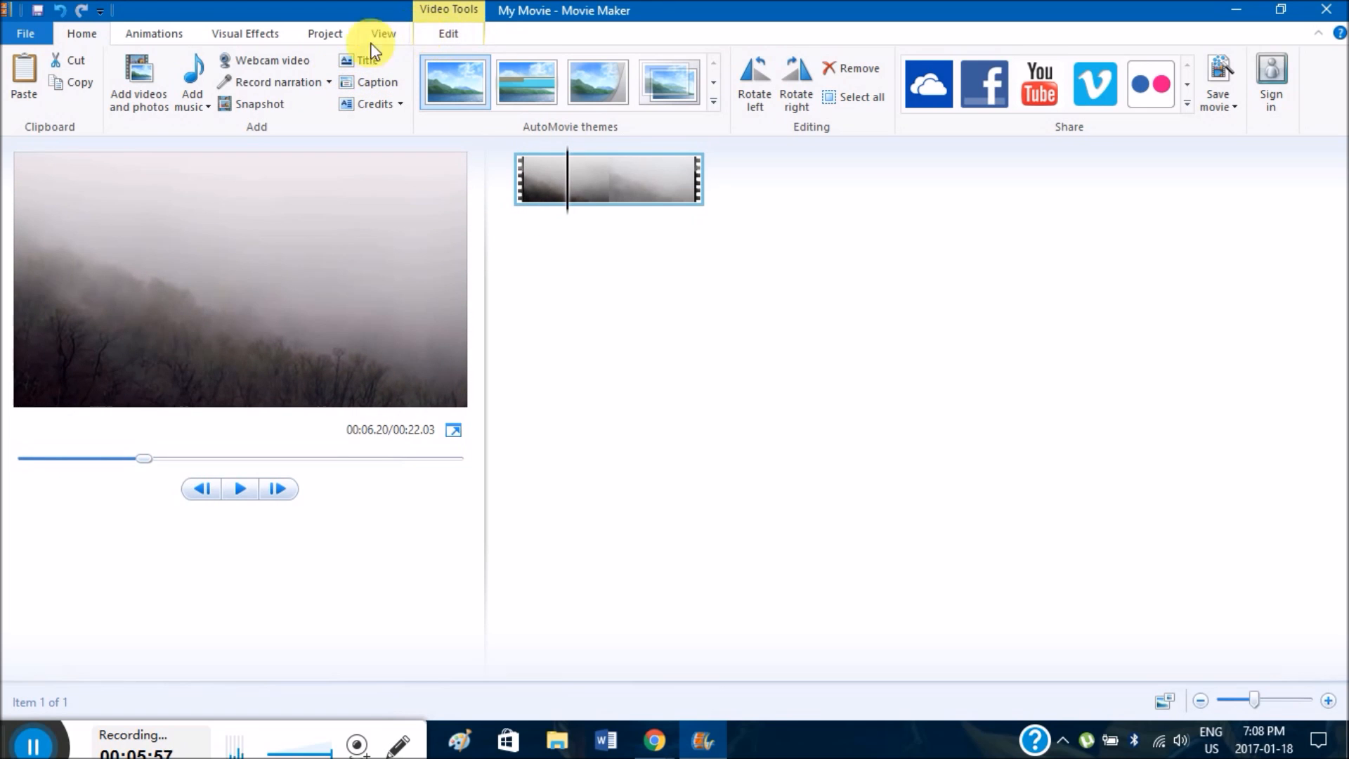
pyautogui.click(458, 33)
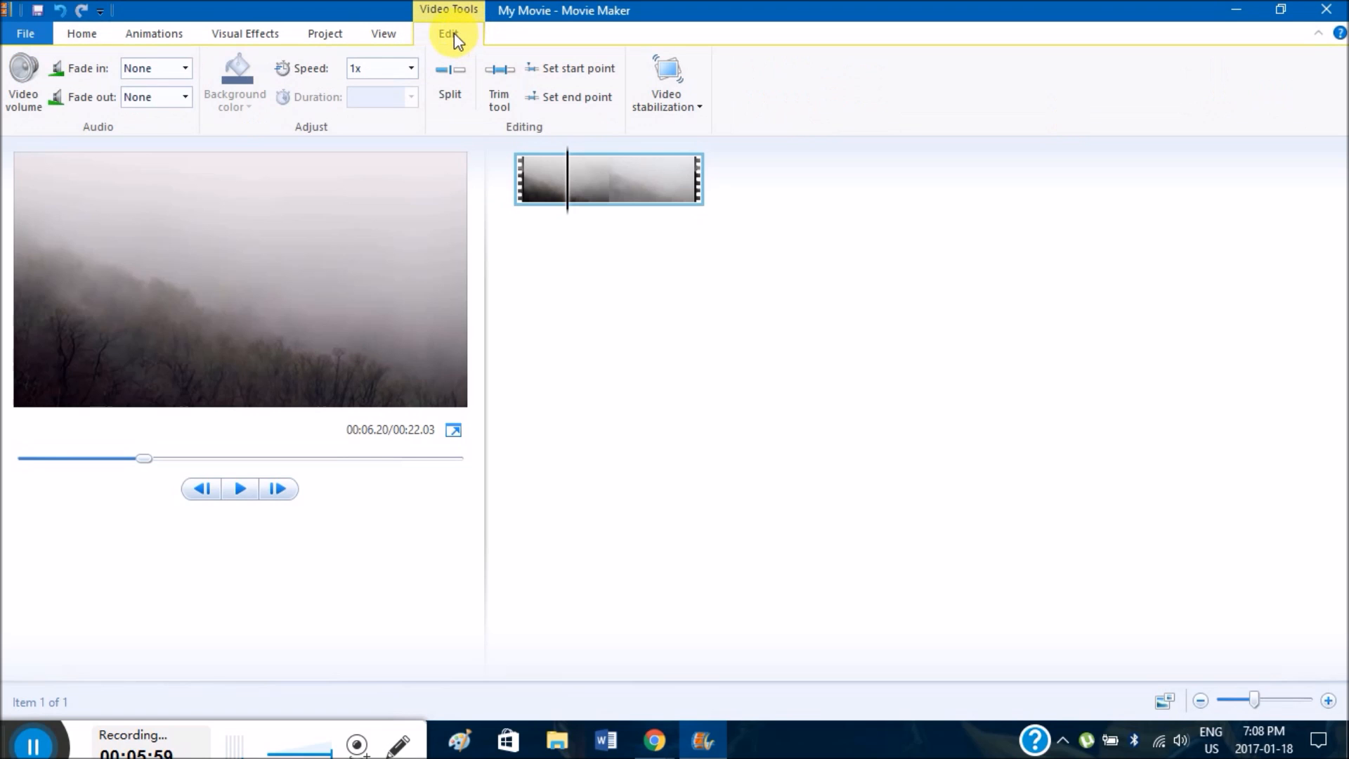
pyautogui.click(499, 102)
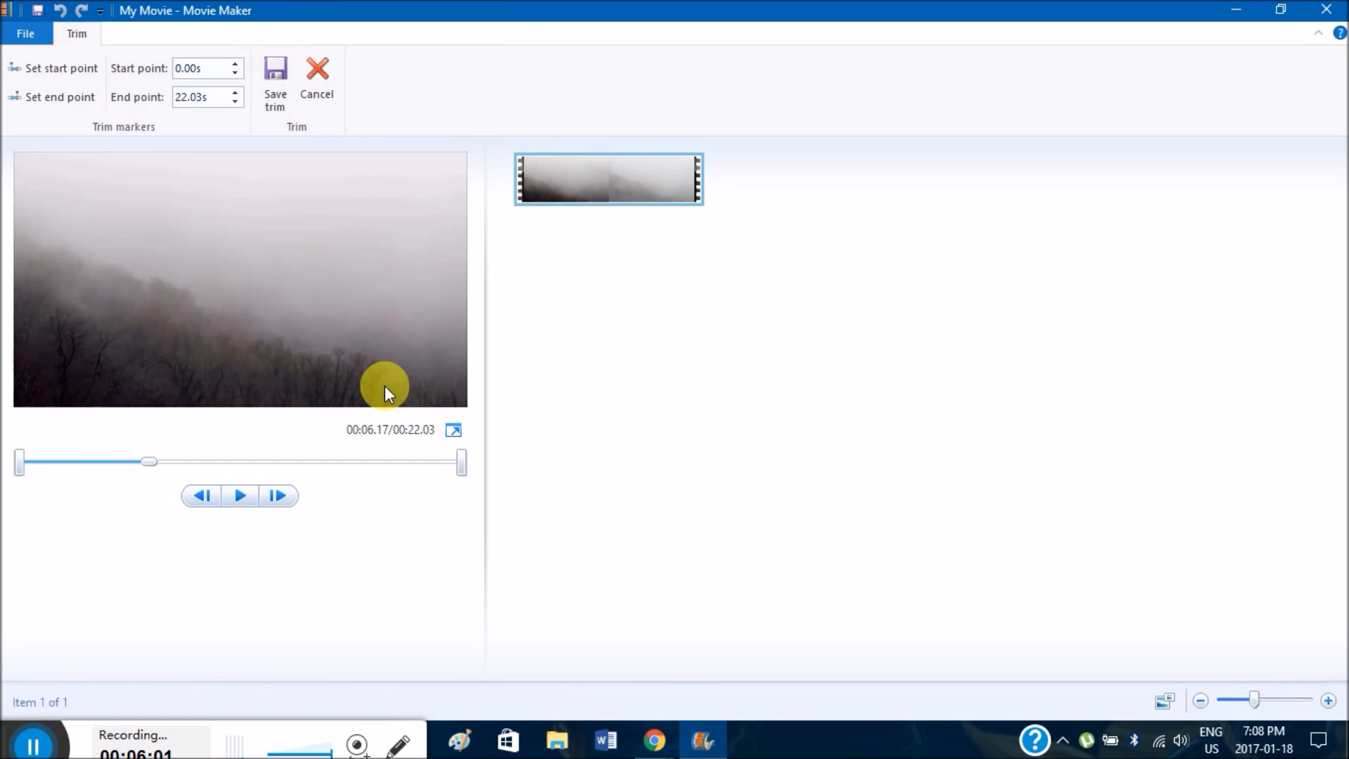
pyautogui.moveTo(466, 465); pyautogui.dragTo(293, 464)
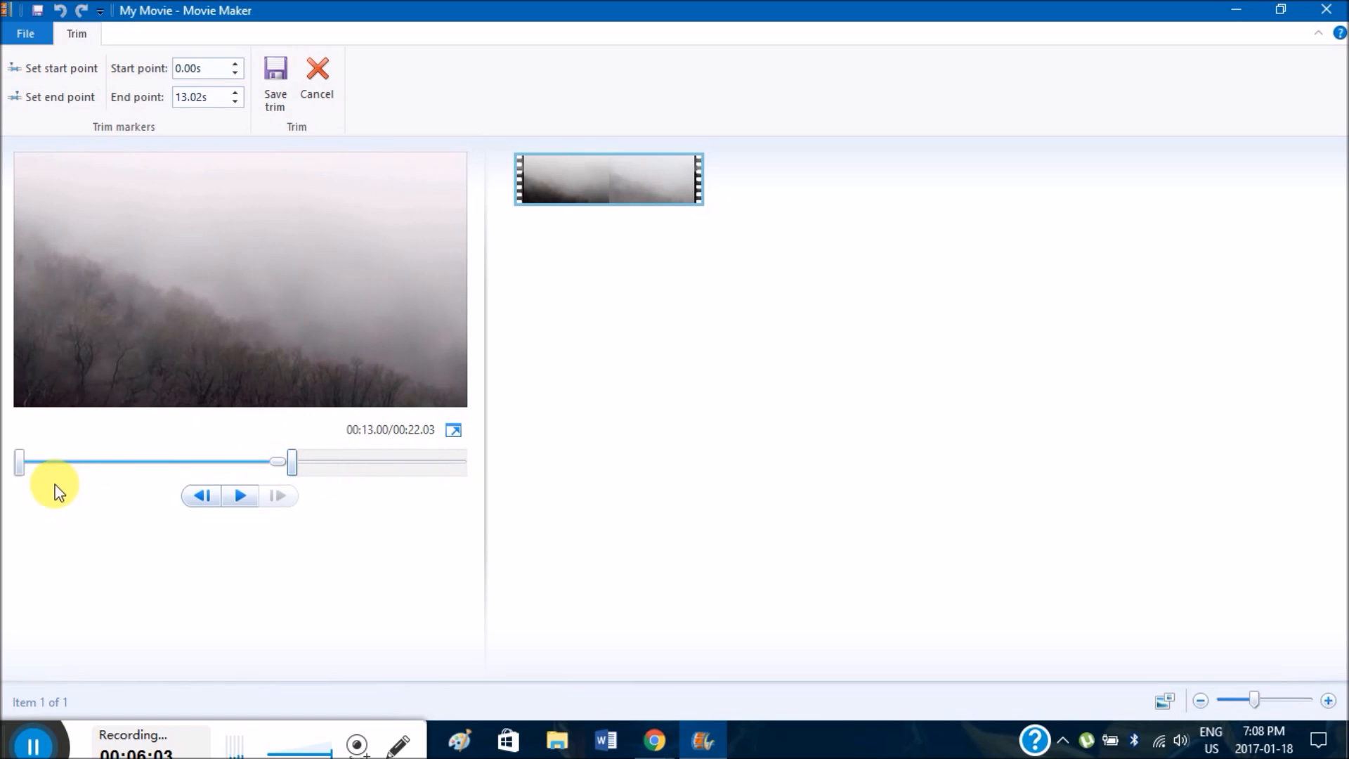
pyautogui.moveTo(25, 466); pyautogui.dragTo(220, 483)
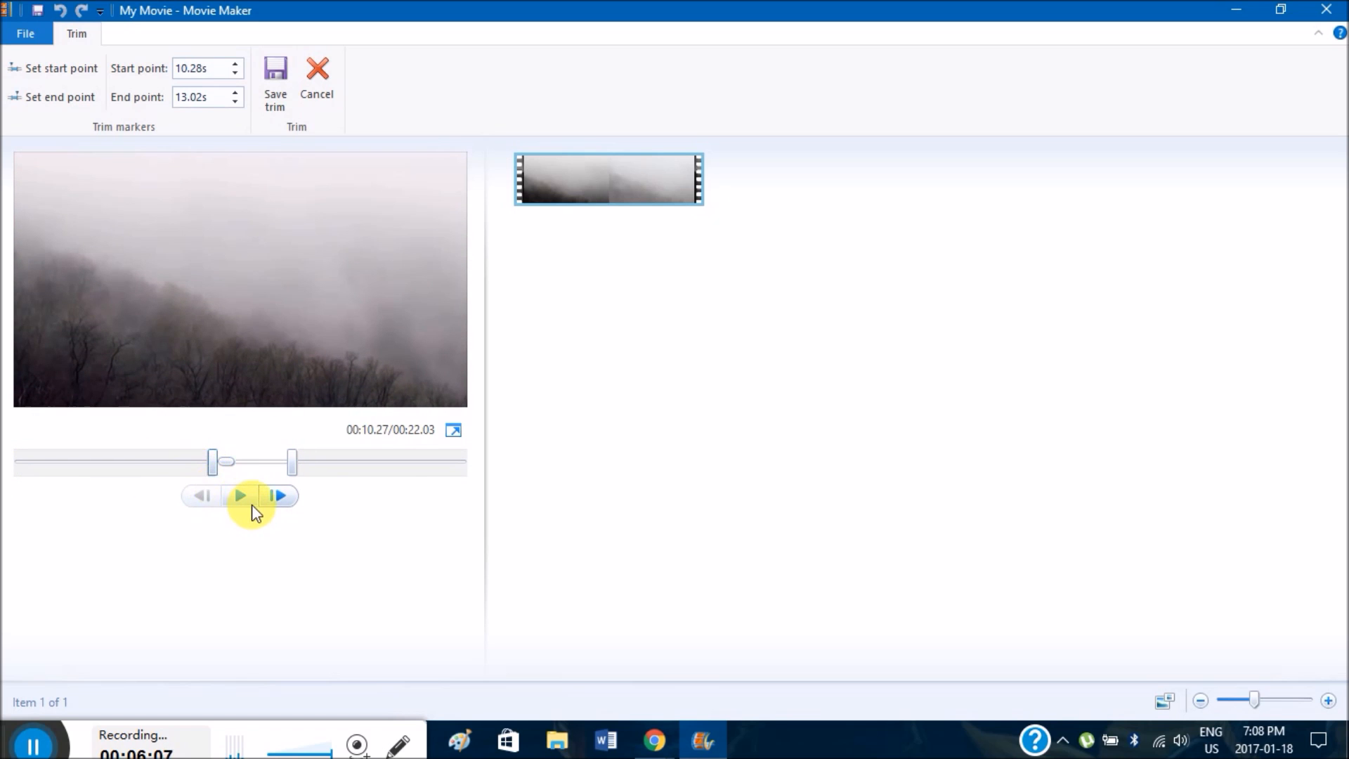
pyautogui.click(273, 91)
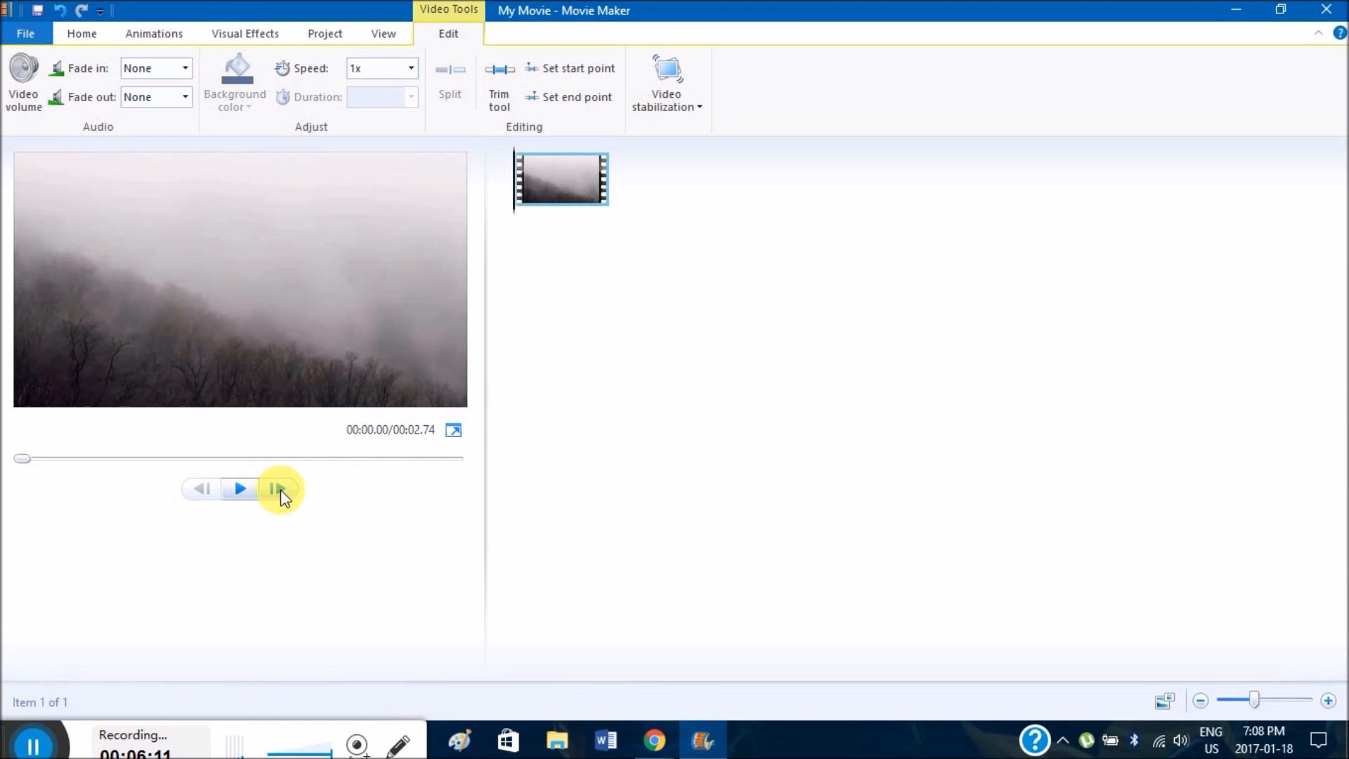
# Play back the trimmed mist clip to check it
pyautogui.click(232, 494)
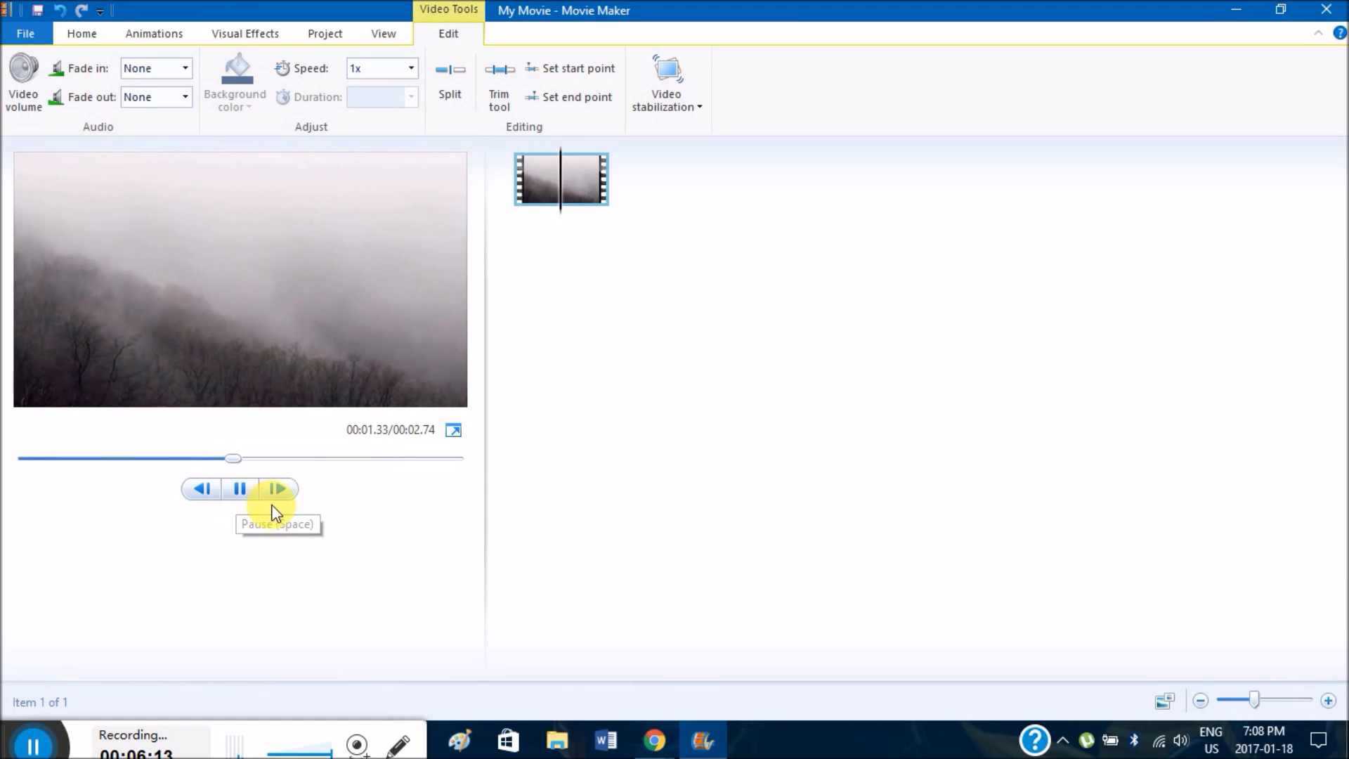
pyautogui.click(239, 489)
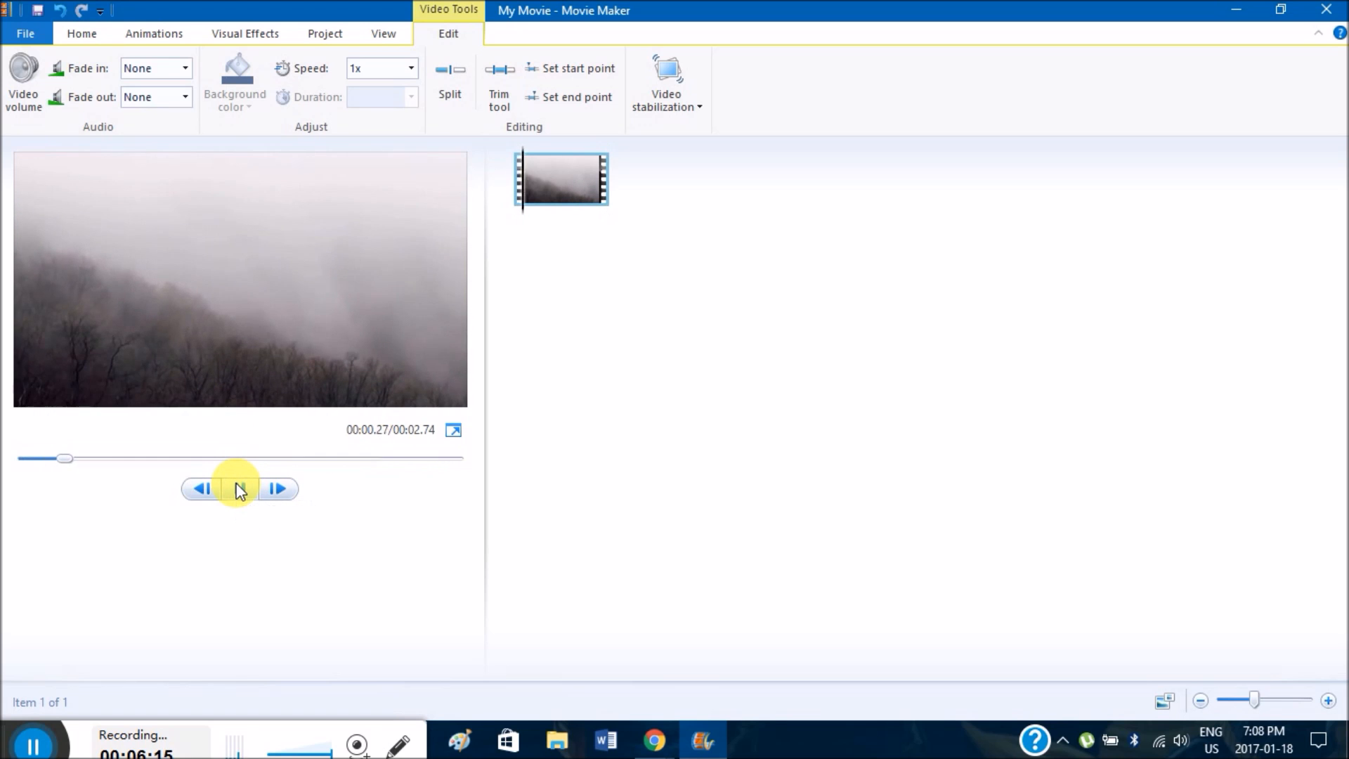
pyautogui.click(239, 488)
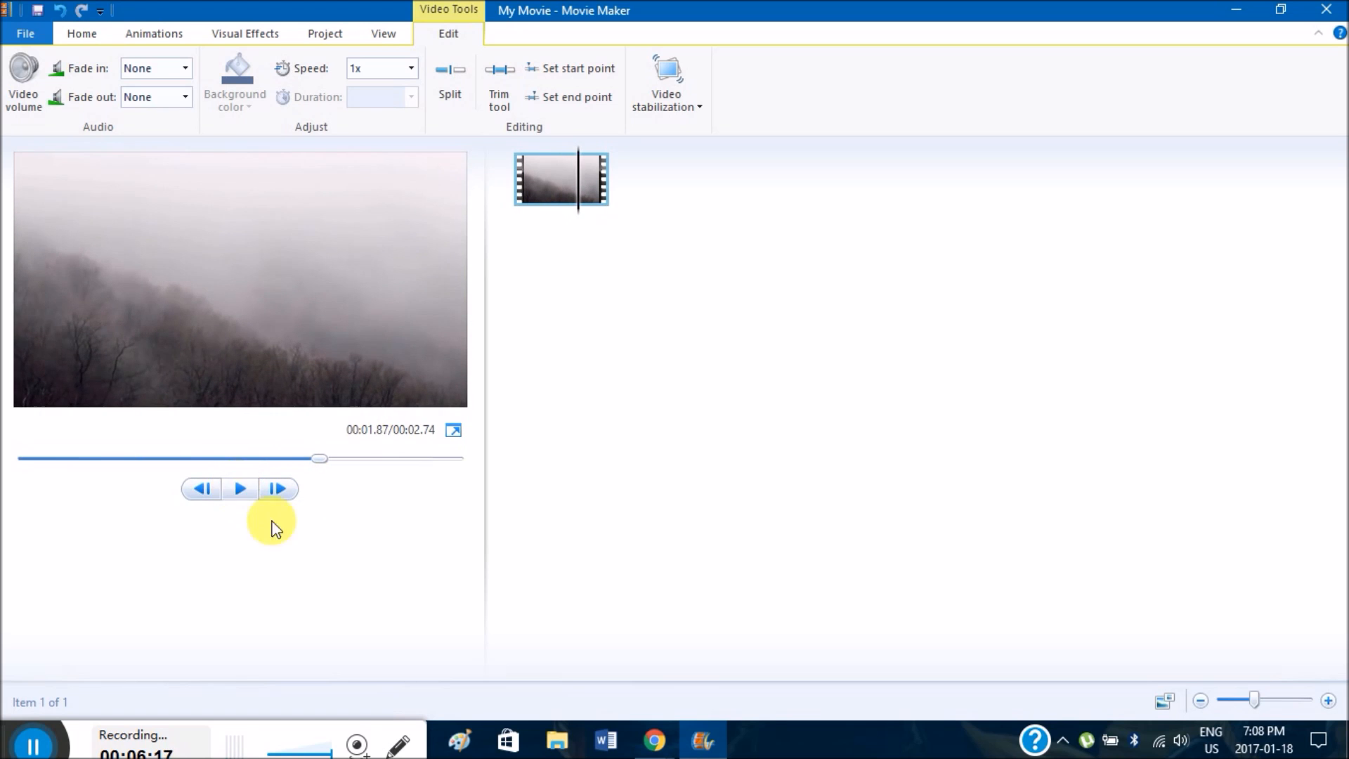
# Add the downloaded image 14431469._UY400_SS400_.jpg from Chrome's Downloads page to the Movie Maker timeline after the mist clip
pyautogui.moveTo(660, 741)
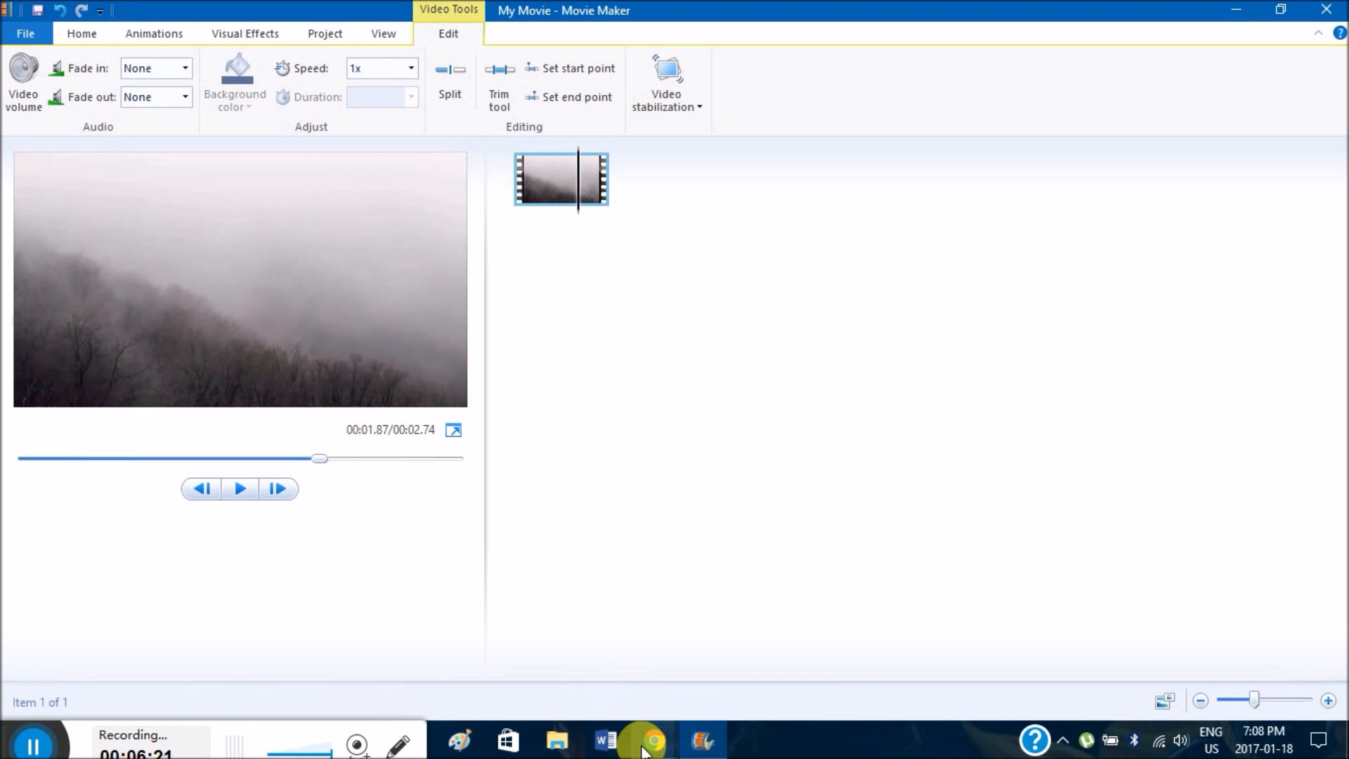
pyautogui.click(643, 751)
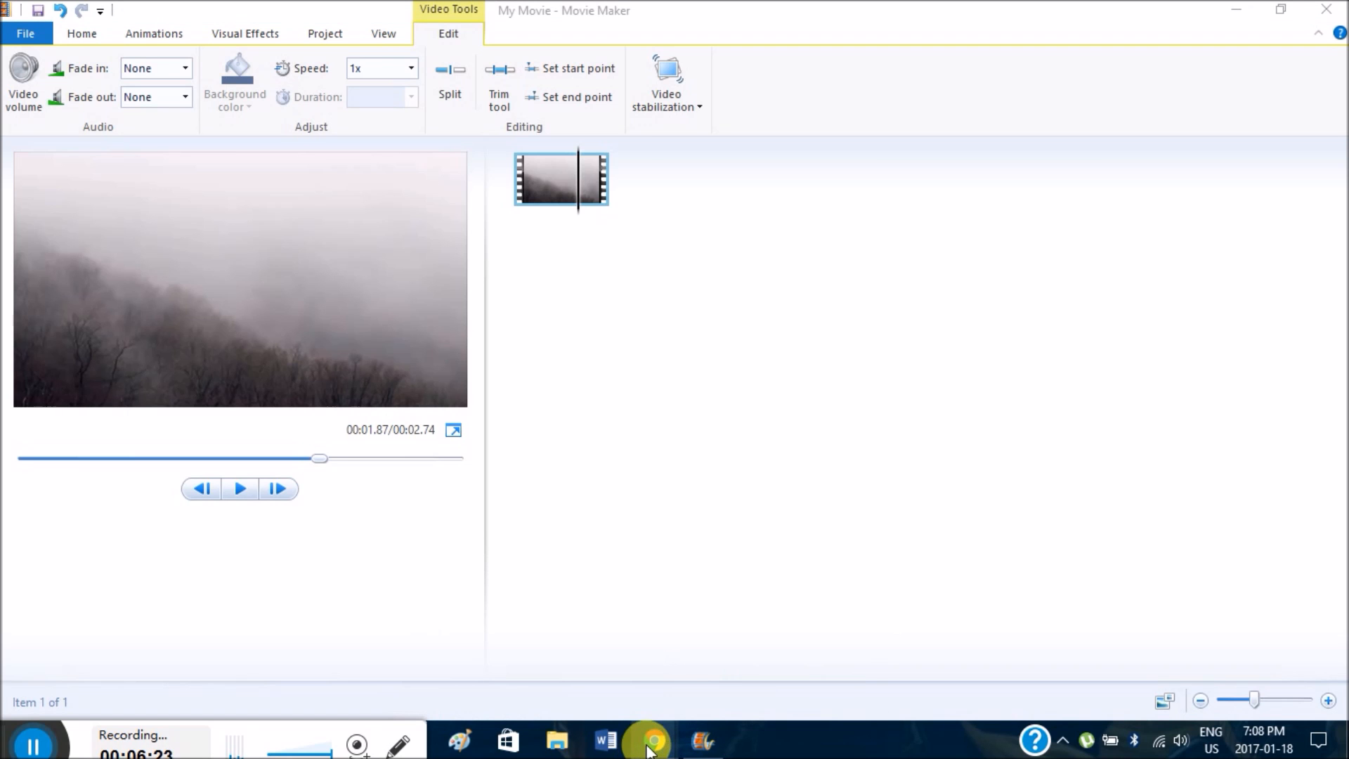
pyautogui.click(710, 652)
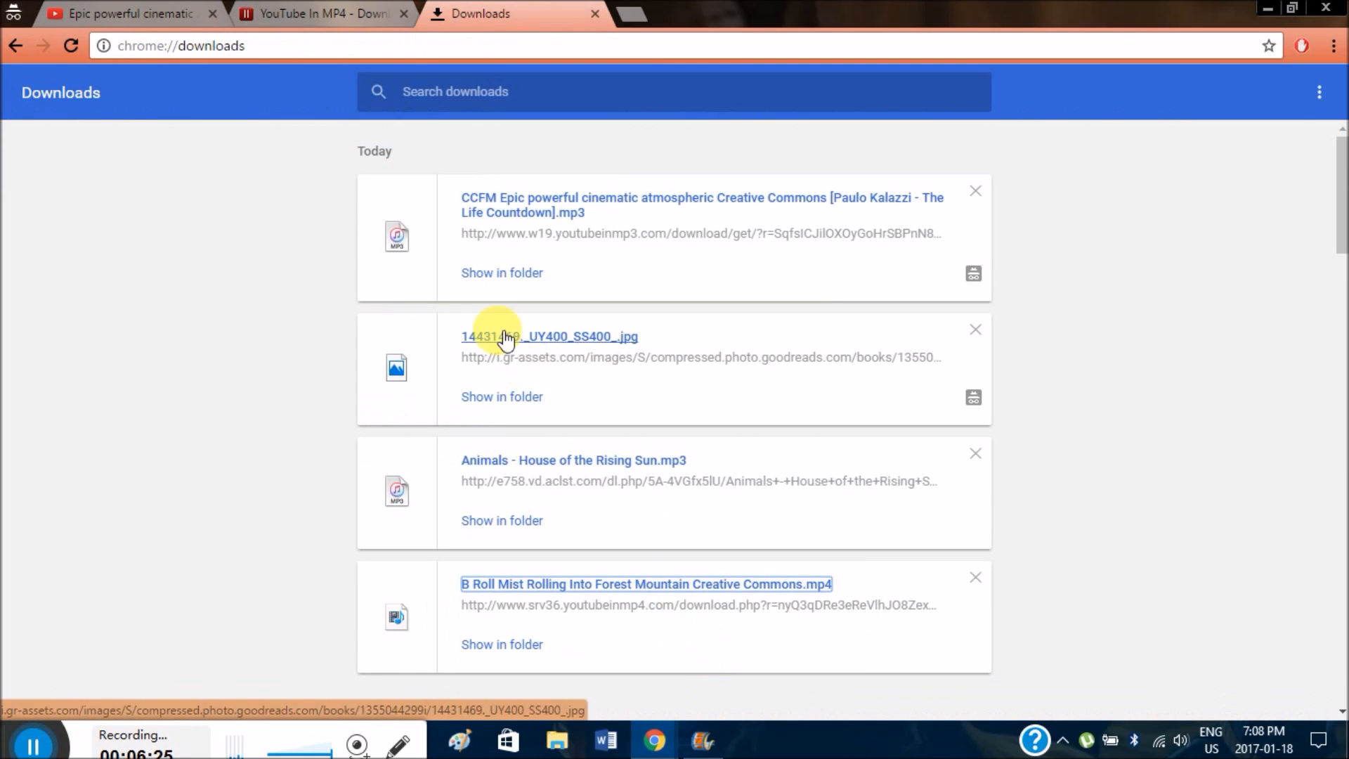
pyautogui.moveTo(613, 337); pyautogui.dragTo(703, 385)
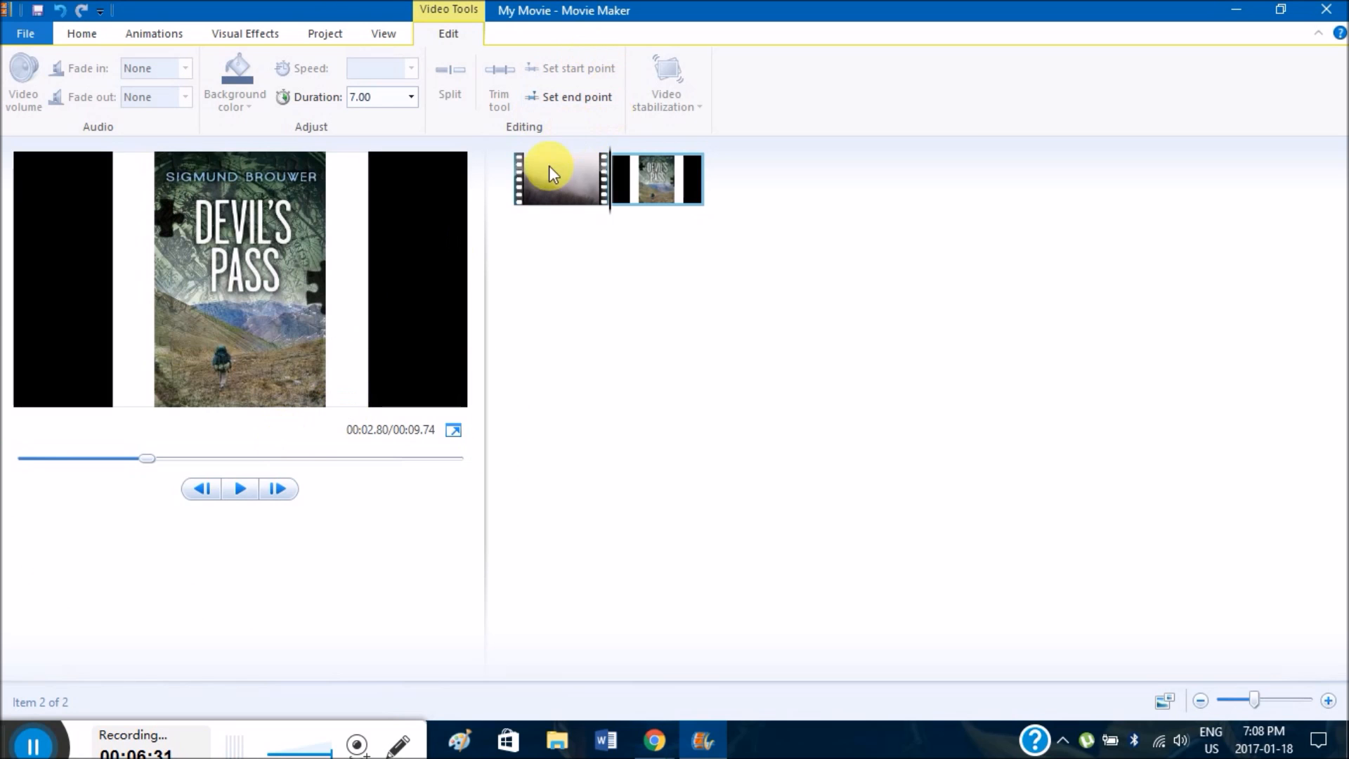
# Insert a title slide before the mist clip, and select the Devil's Pass cover image on the timeline
pyautogui.click(527, 184)
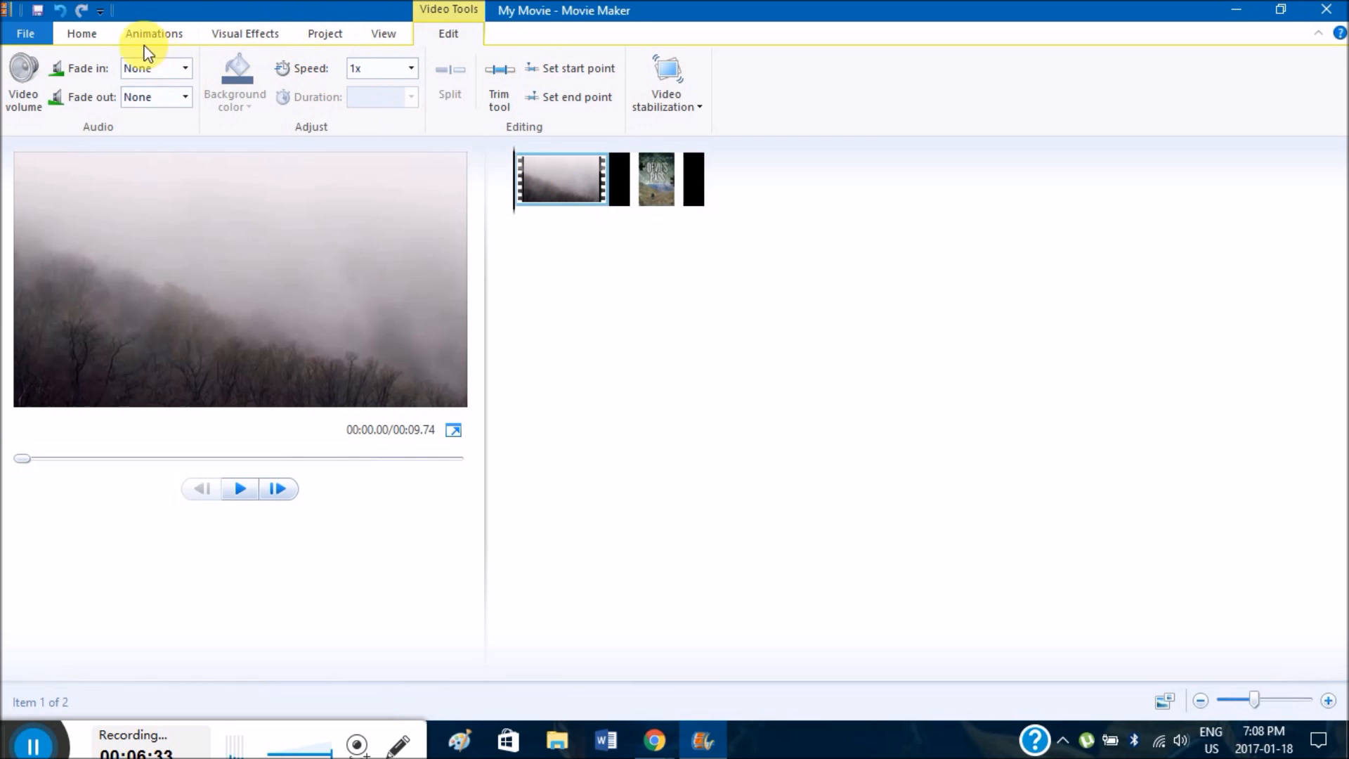
pyautogui.click(95, 35)
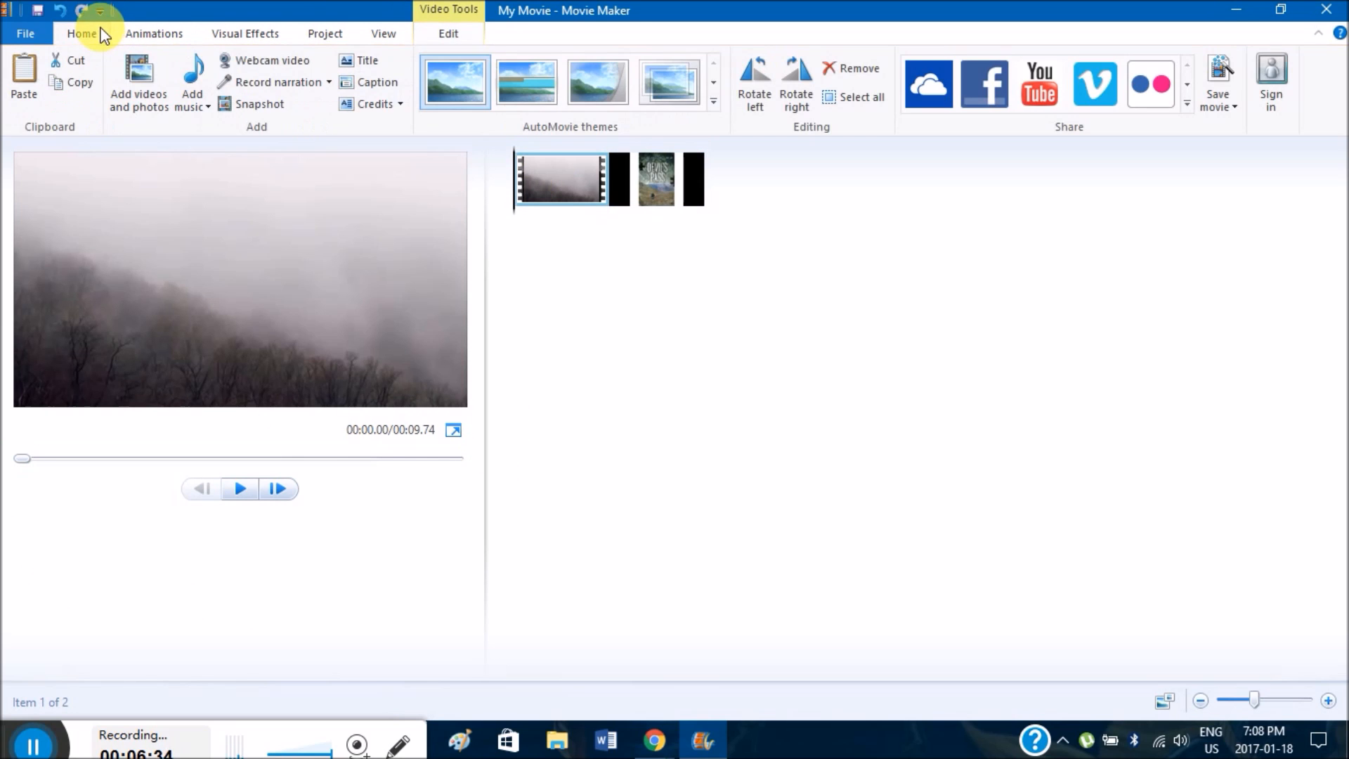
pyautogui.click(367, 64)
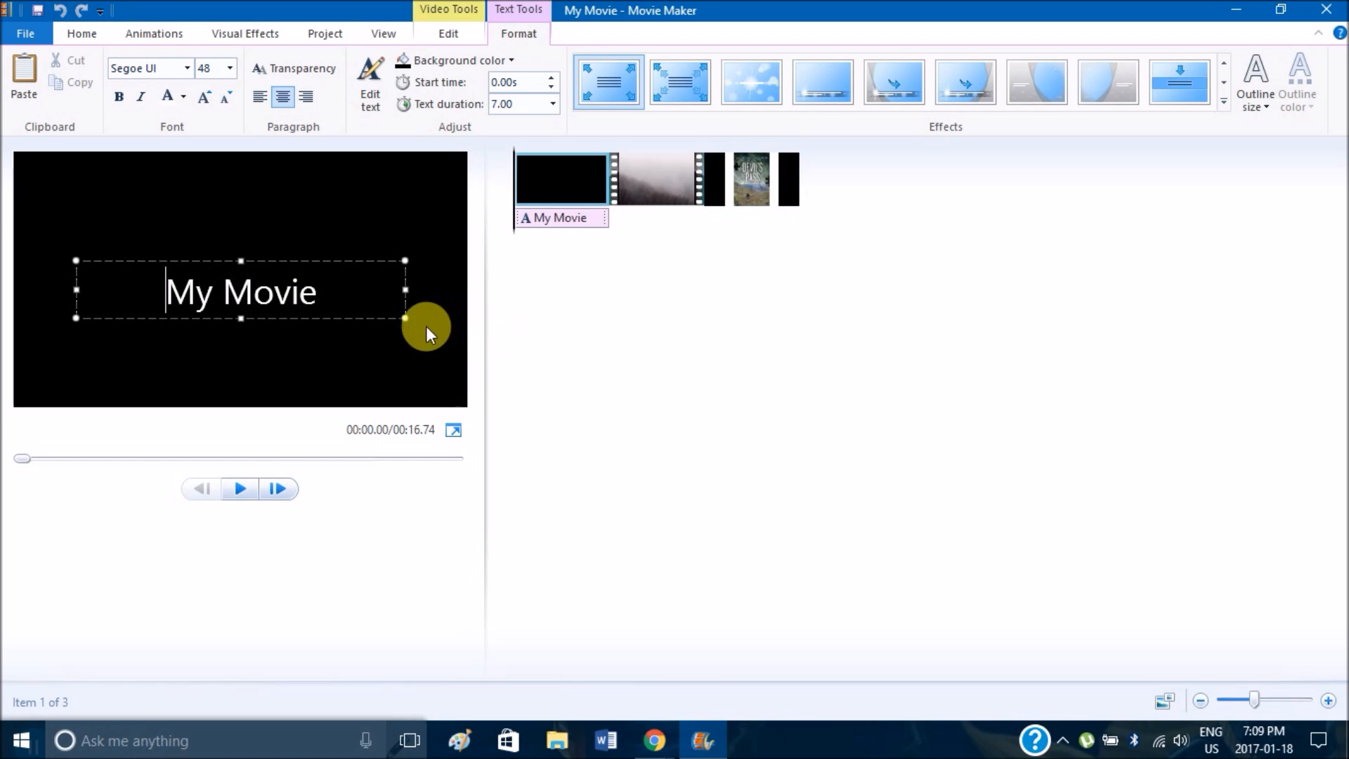
pyautogui.moveTo(356, 292); pyautogui.dragTo(84, 295)
pyautogui.click(711, 179)
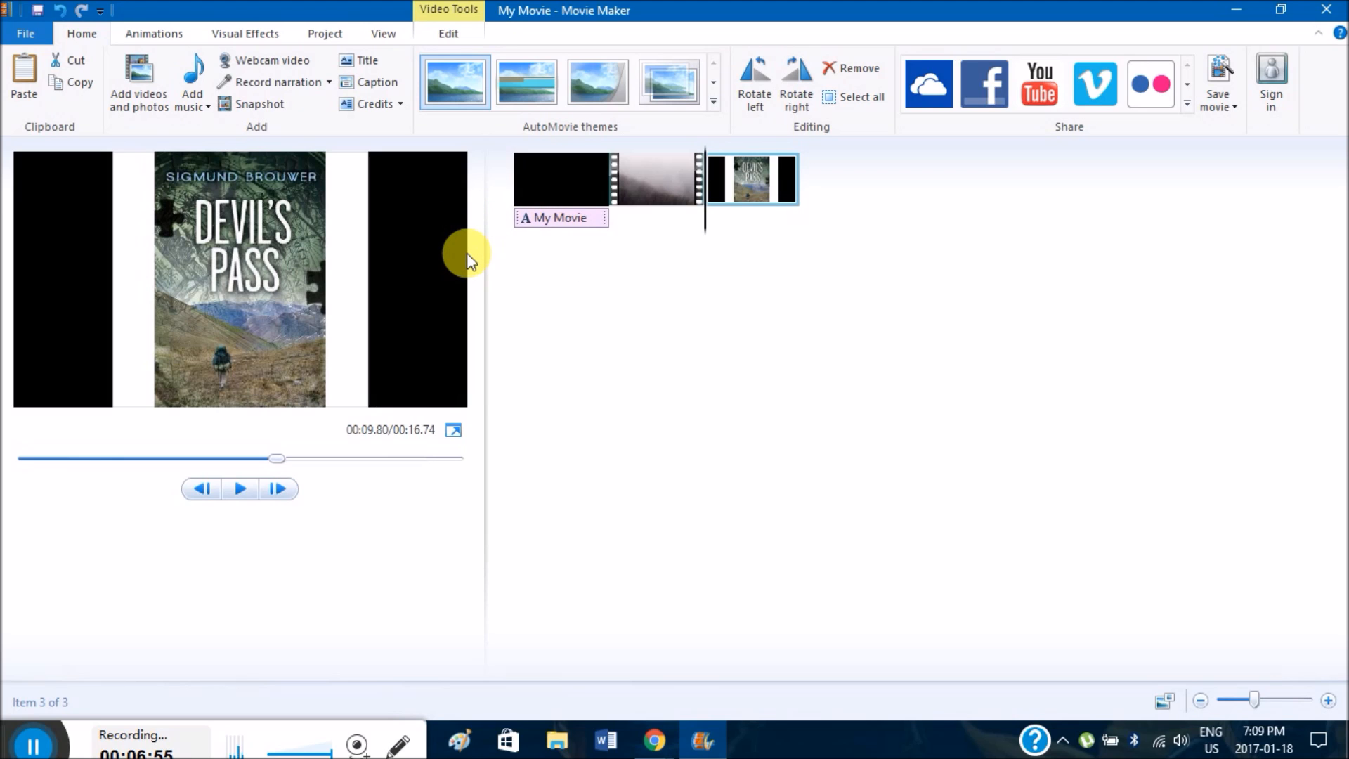
# Replace the title slide's My Movie text with "Devil's Pass" and move the text box up toward the slide's centre
pyautogui.click(554, 189)
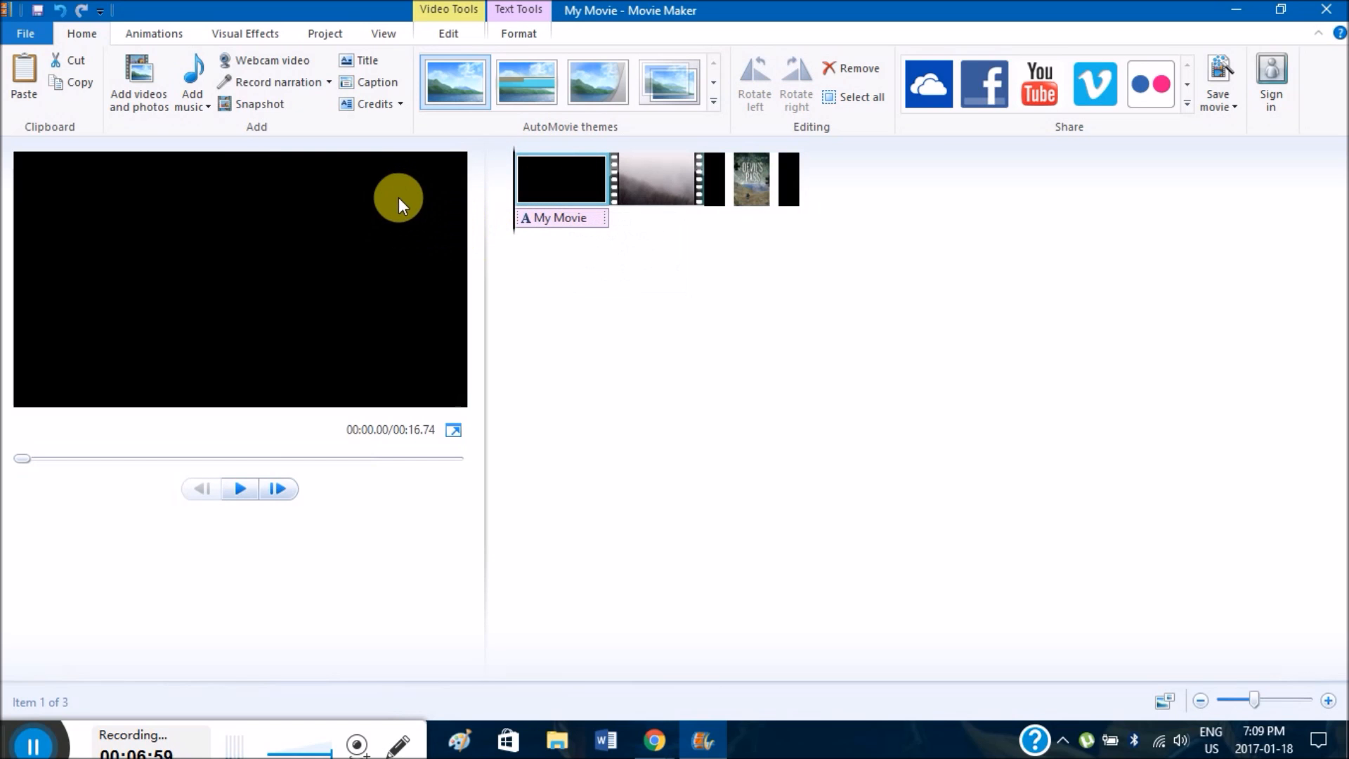
pyautogui.click(554, 212)
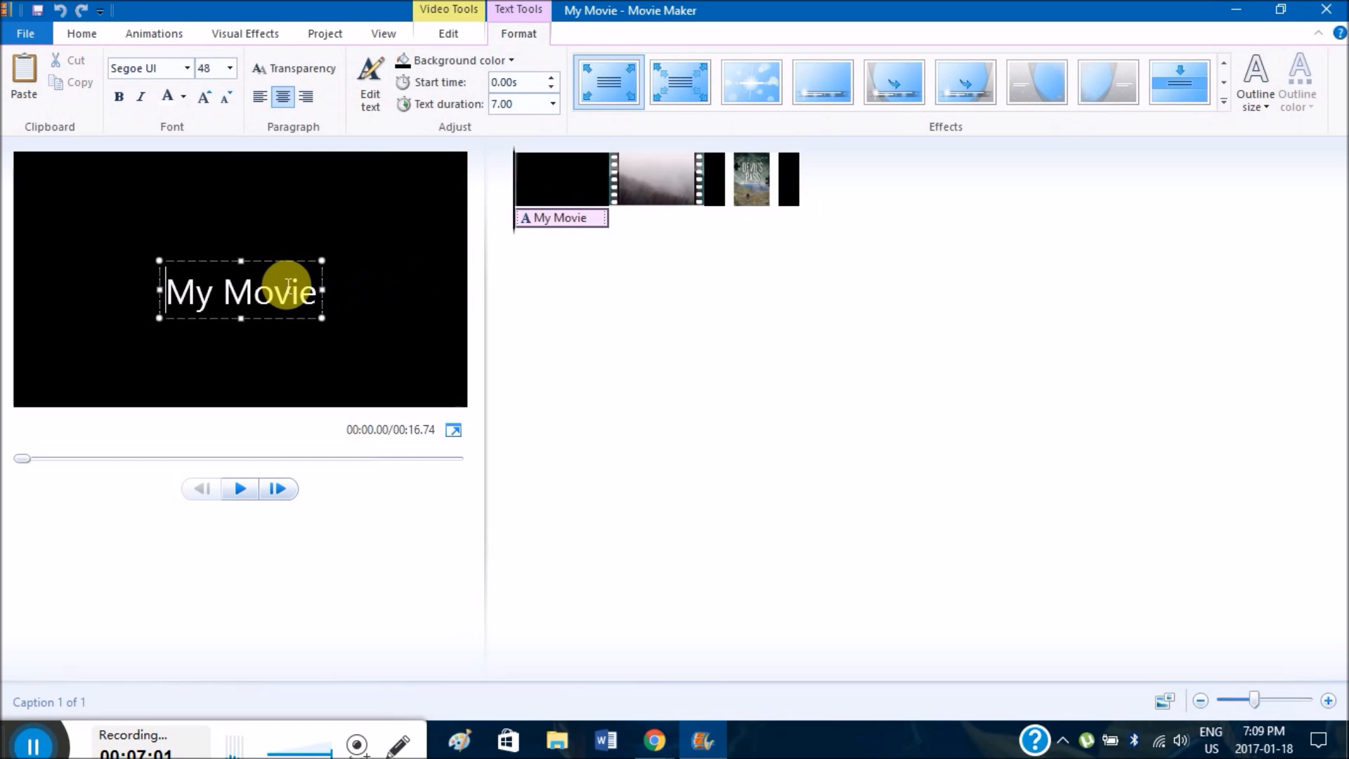
pyautogui.moveTo(320, 302); pyautogui.dragTo(148, 332)
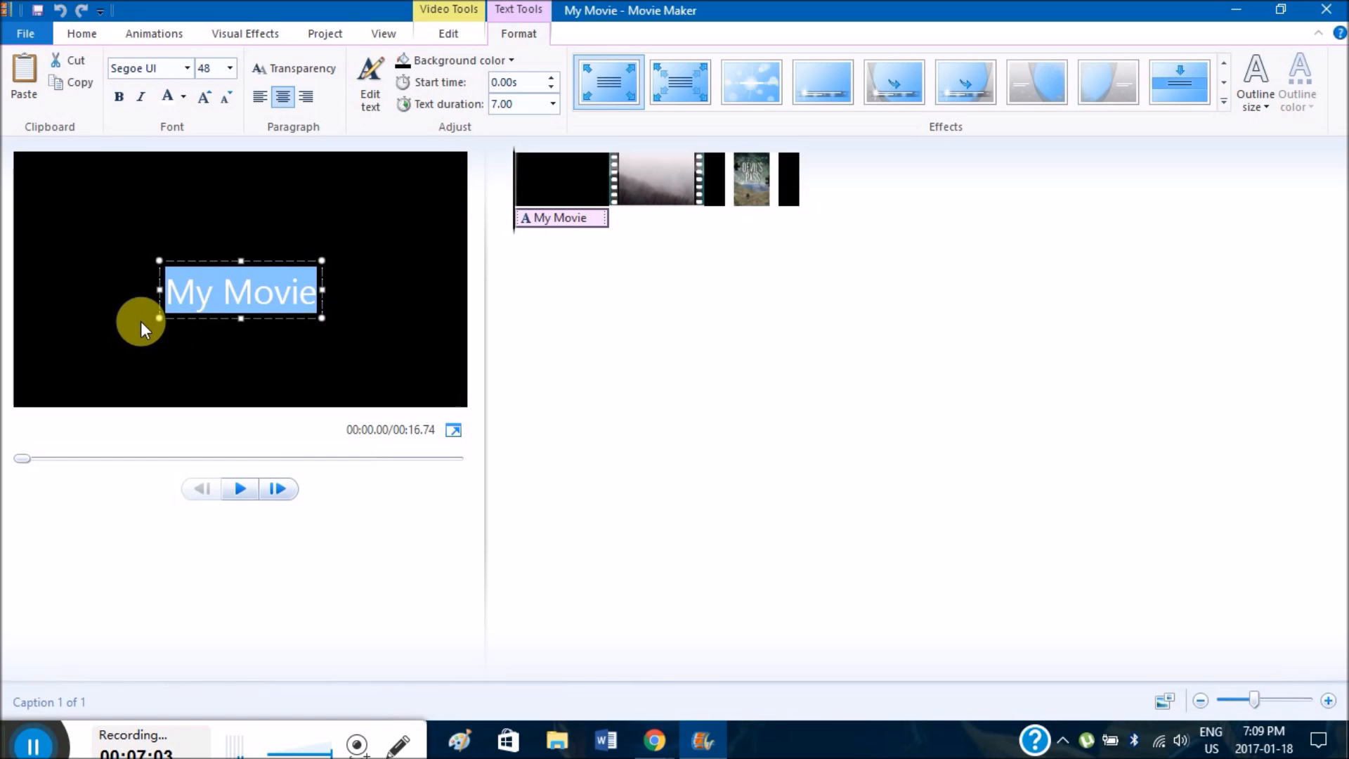
pyautogui.press('BackSpace')
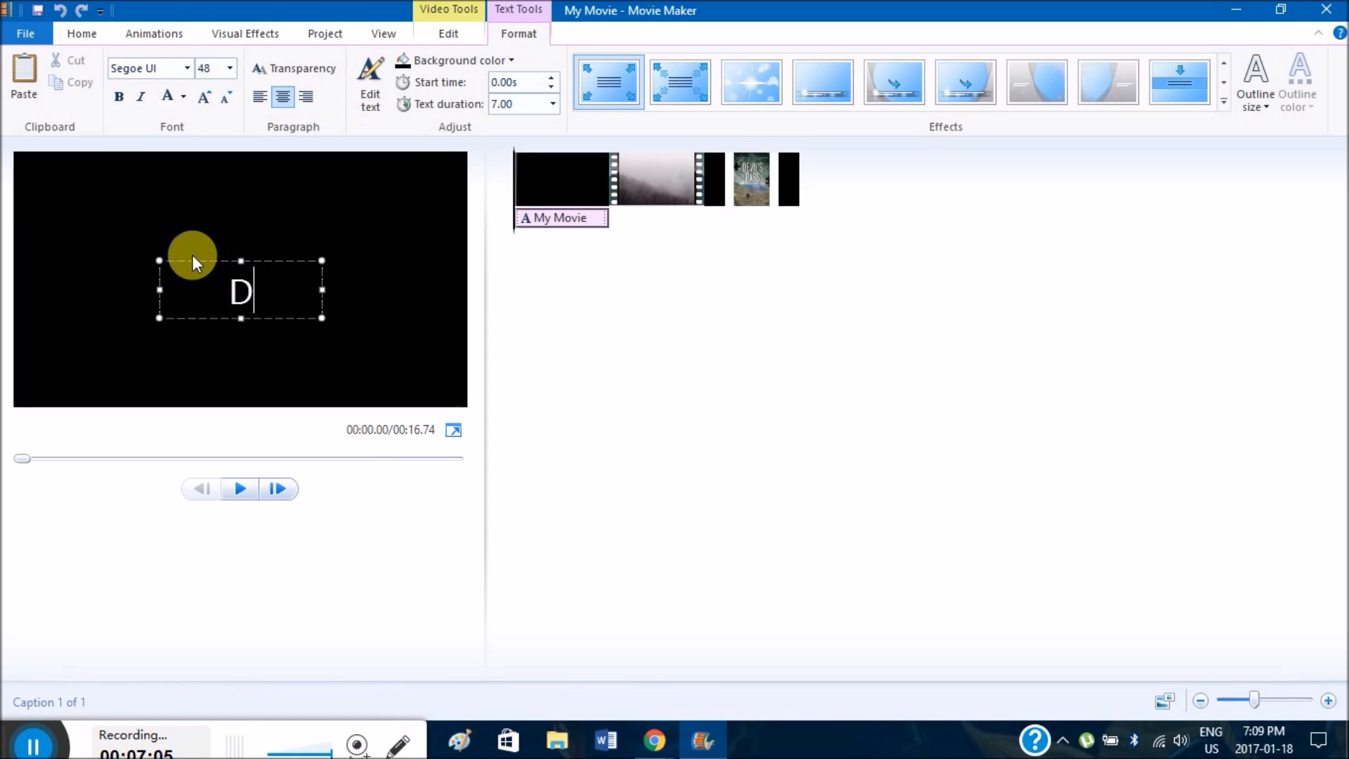
pyautogui.write("Devil'")
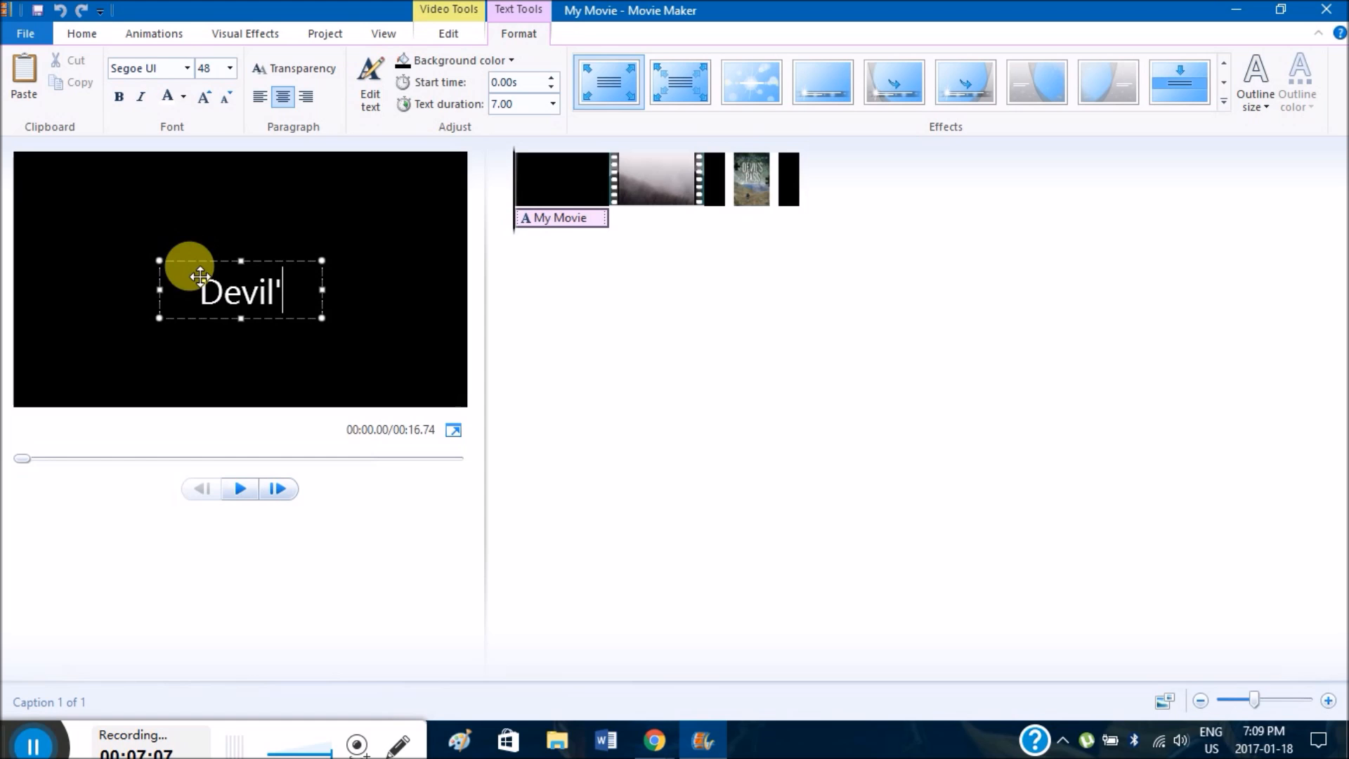
pyautogui.write('s P')
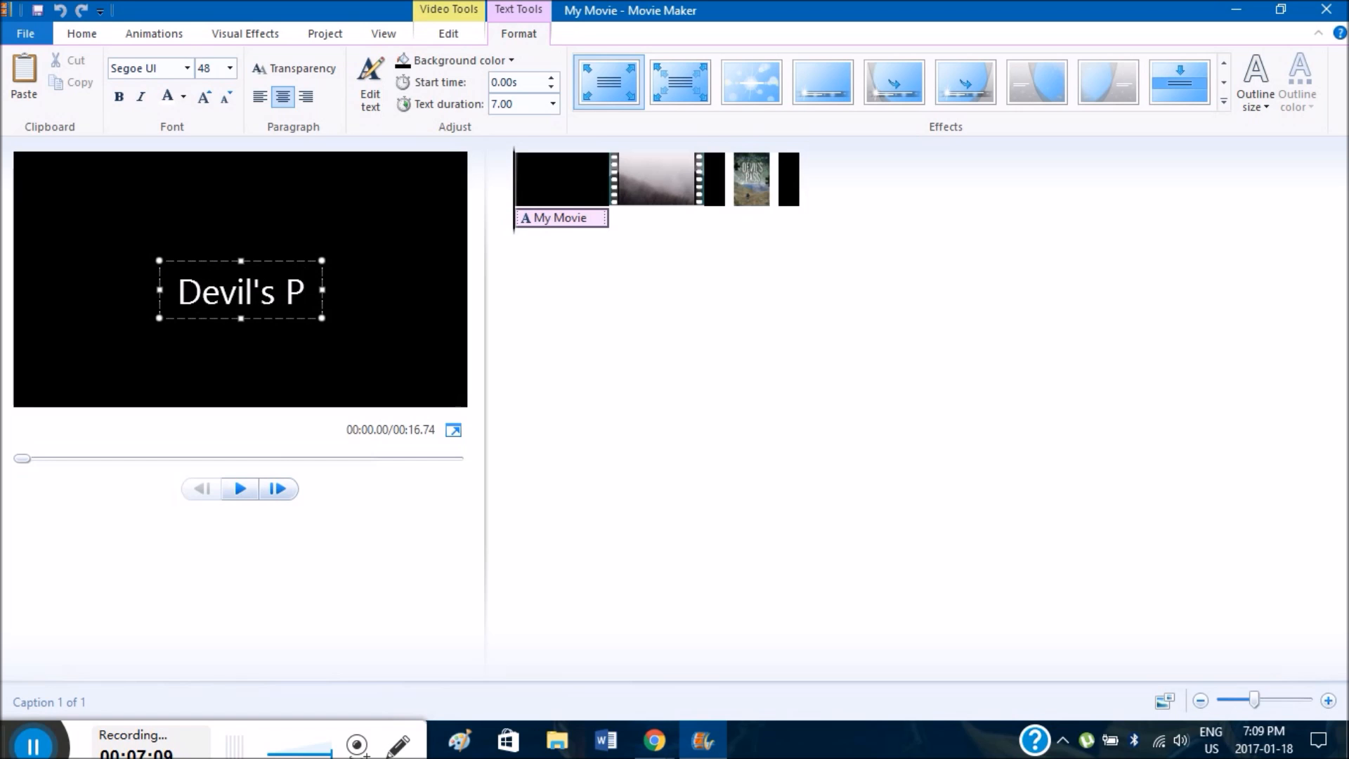
pyautogui.write('ass')
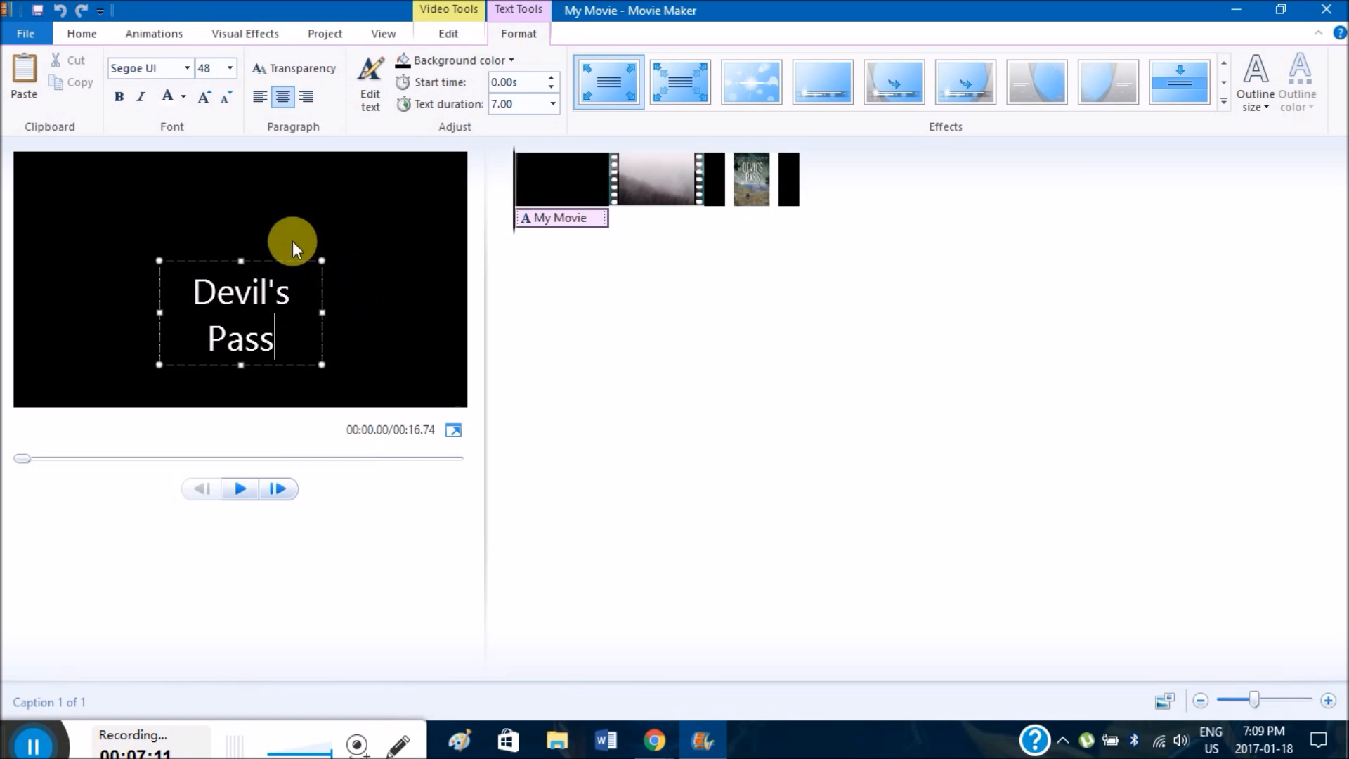
pyautogui.moveTo(302, 268); pyautogui.dragTo(301, 228)
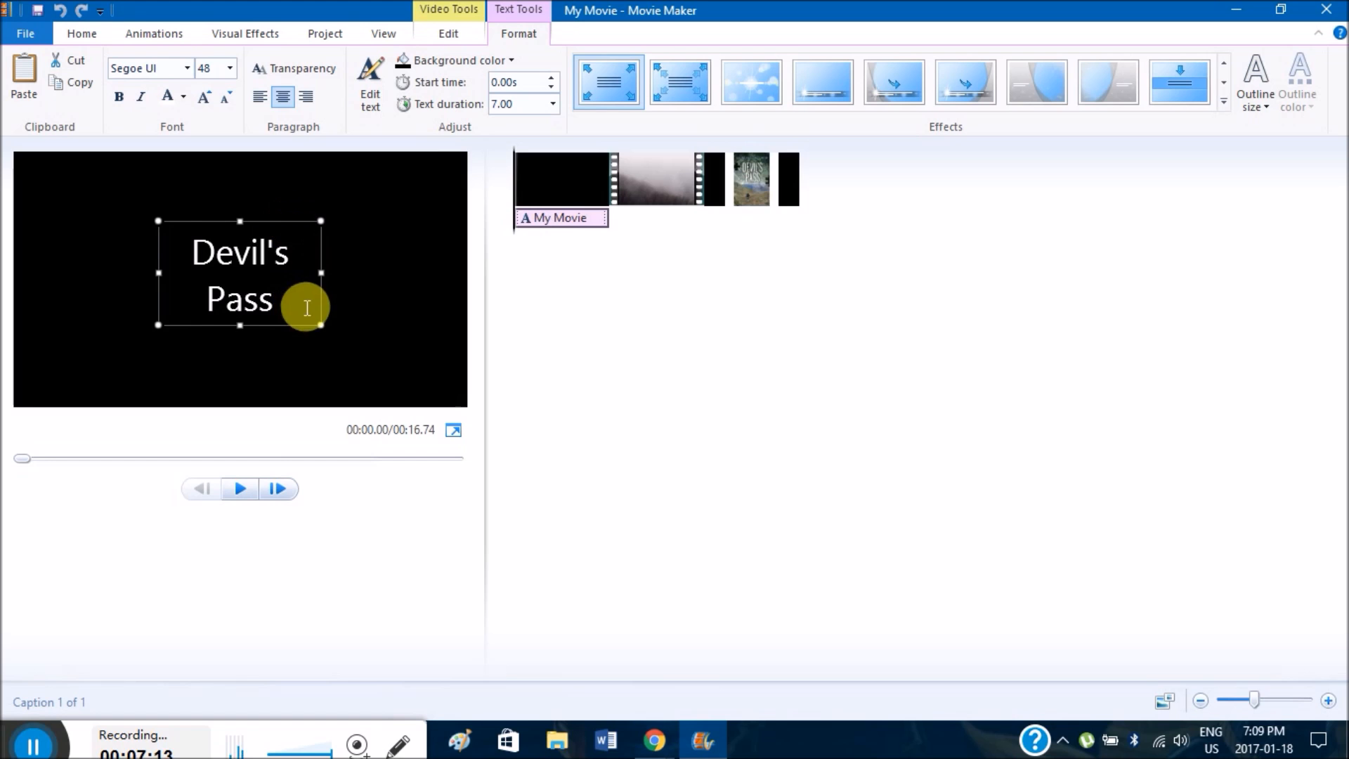
# Set the font of the Devil's Pass title text to DKC Forever
pyautogui.moveTo(304, 304); pyautogui.dragTo(124, 205)
pyautogui.click(187, 68)
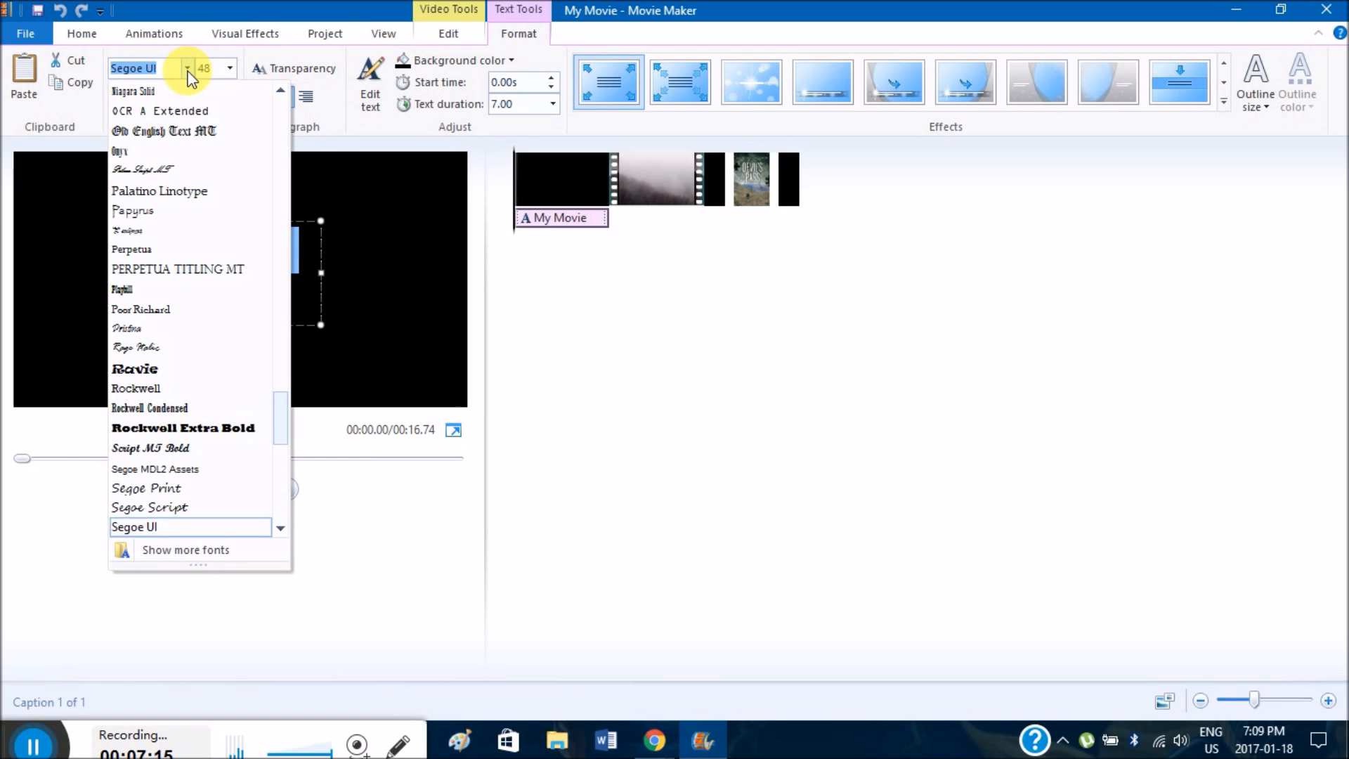
pyautogui.scroll(15, 161, 137)
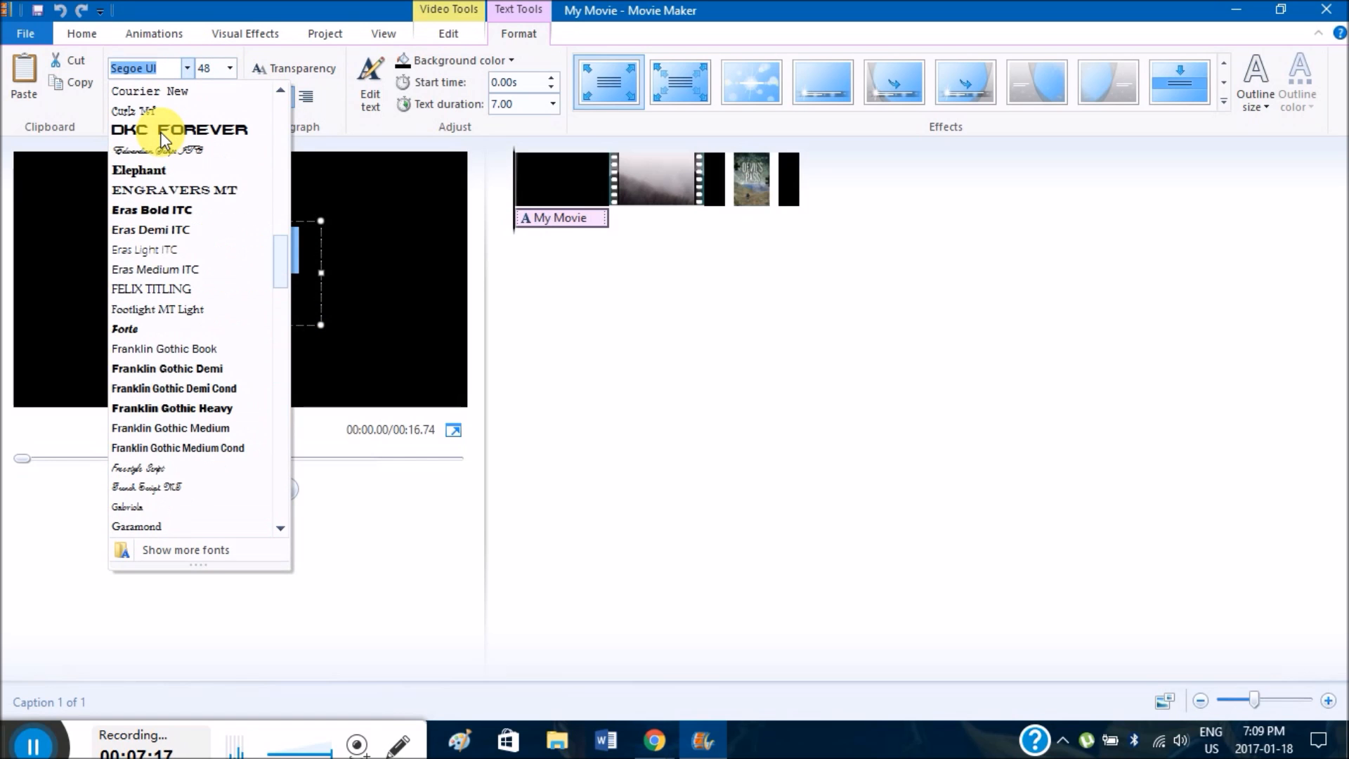
pyautogui.click(176, 129)
# Widen the title's text box, centre it on the slide, and colour the text blue
pyautogui.moveTo(335, 281); pyautogui.dragTo(421, 283)
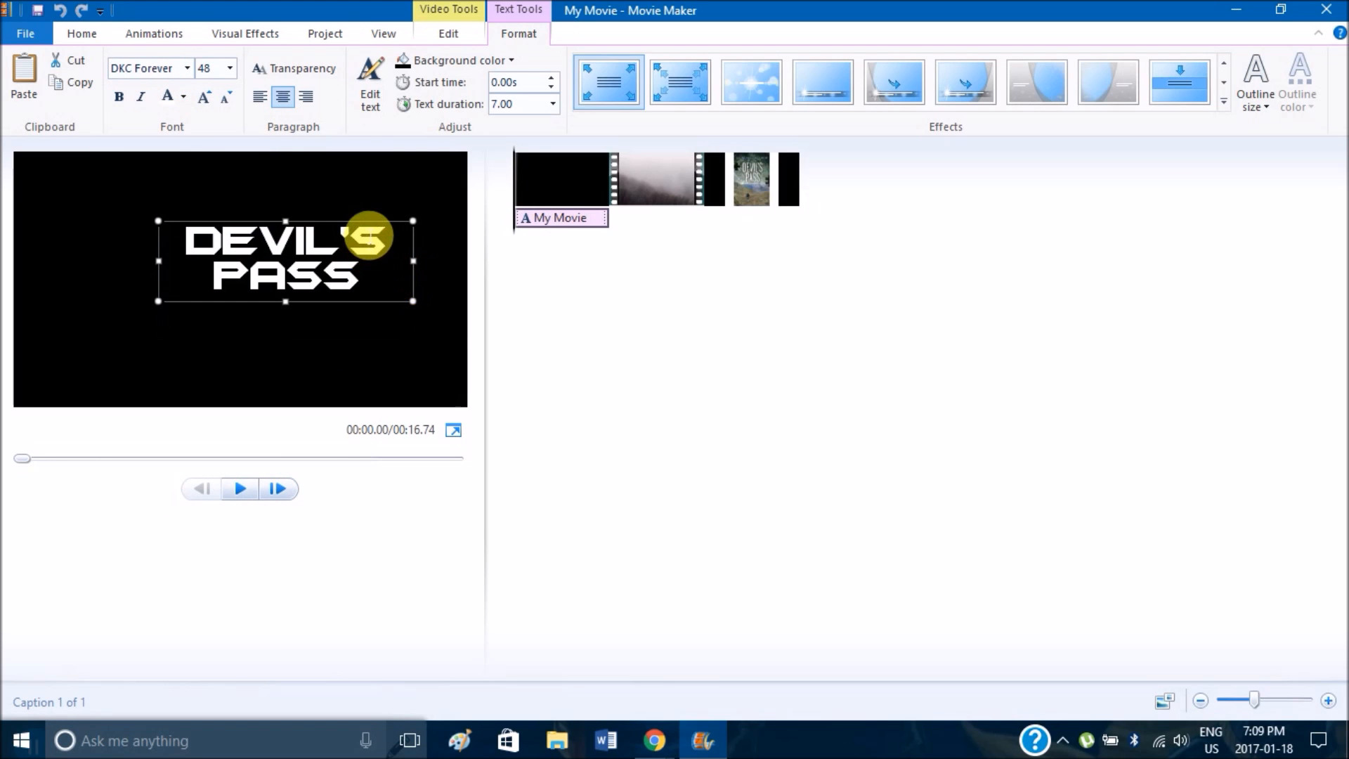
pyautogui.moveTo(366, 234); pyautogui.dragTo(355, 234)
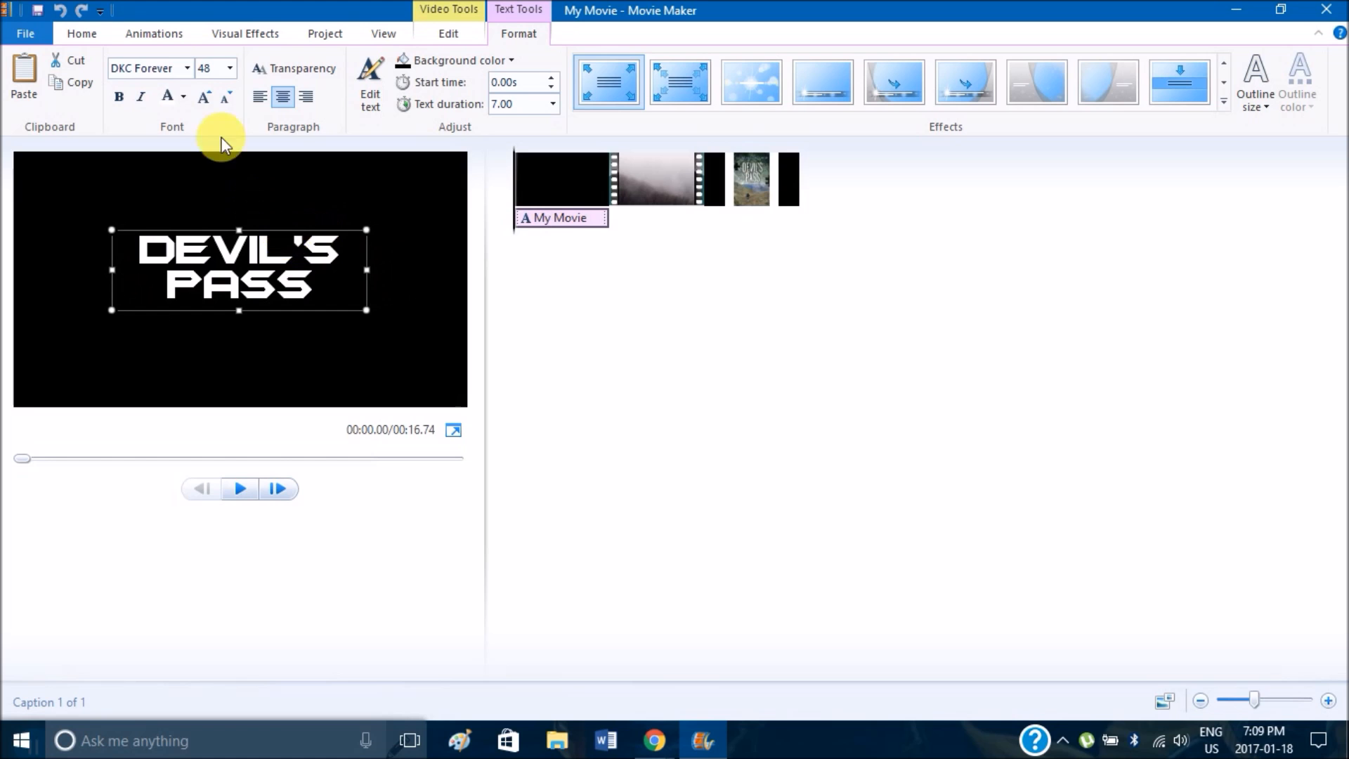
pyautogui.click(181, 99)
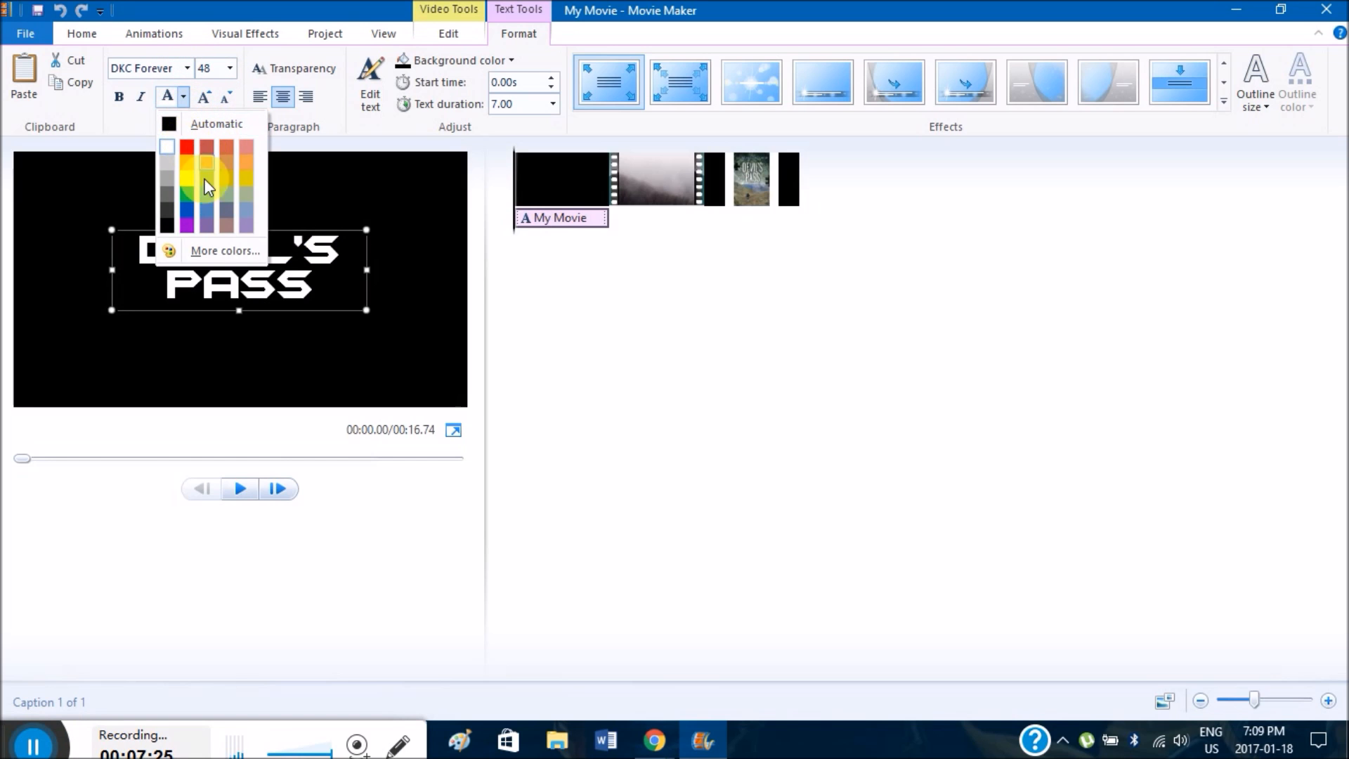
pyautogui.click(188, 211)
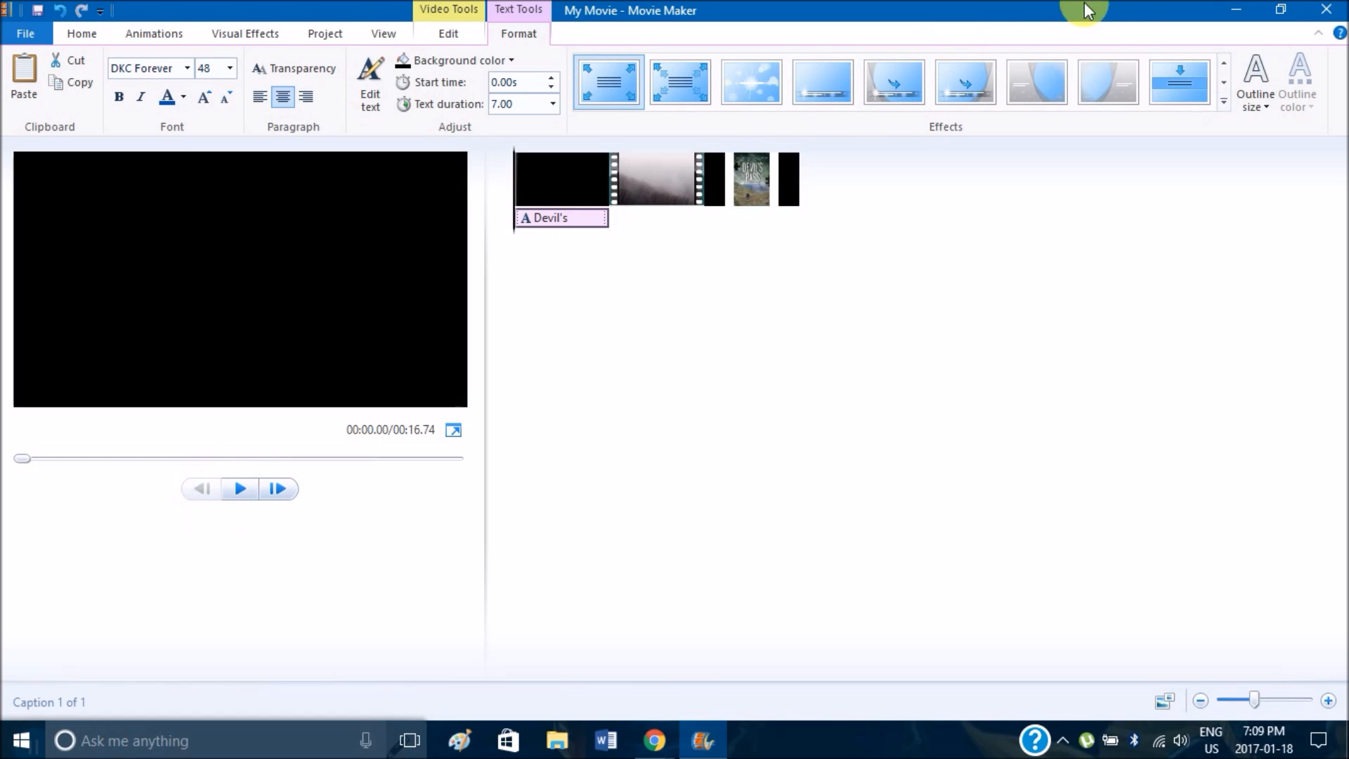
# Preview text effects on the Devil's Pass title and apply the one whose thumbnail shows lines widening in perspective
pyautogui.click(1222, 82)
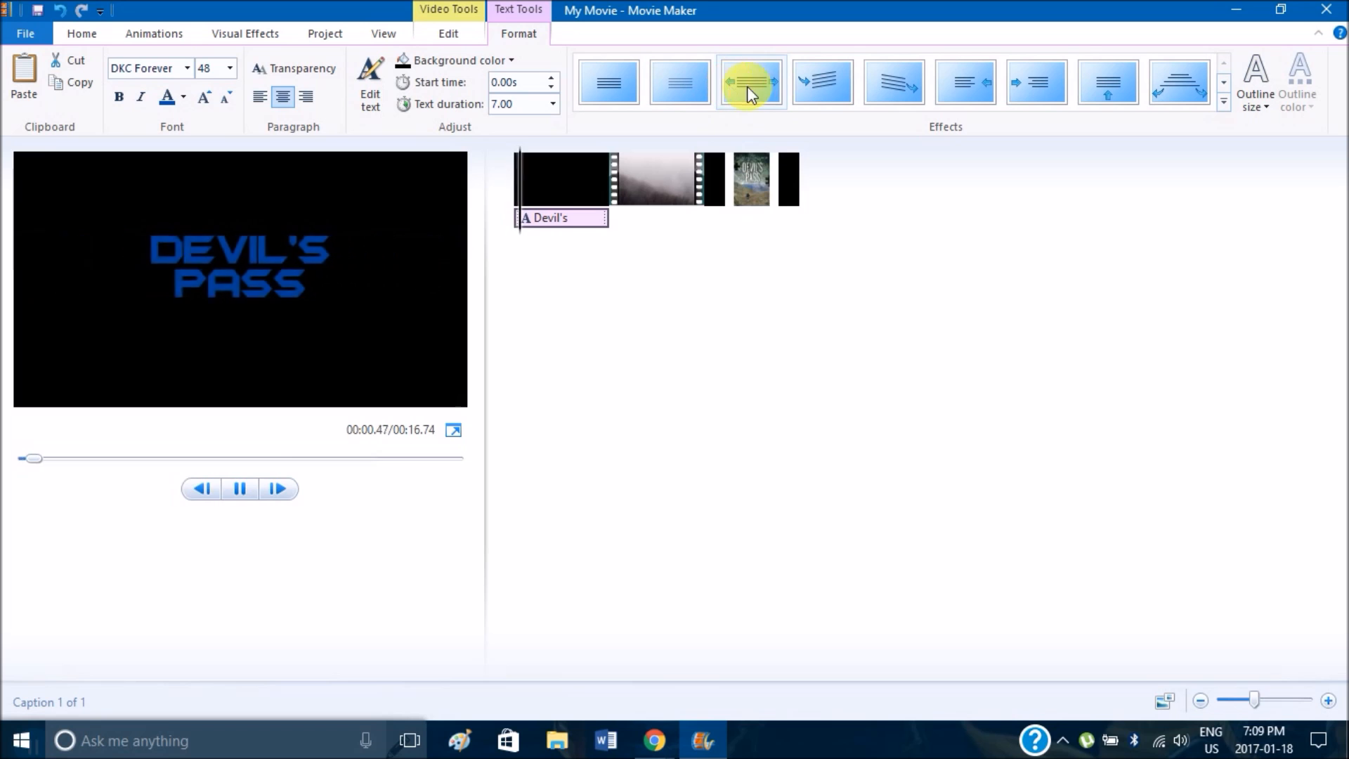
pyautogui.click(829, 99)
pyautogui.click(238, 490)
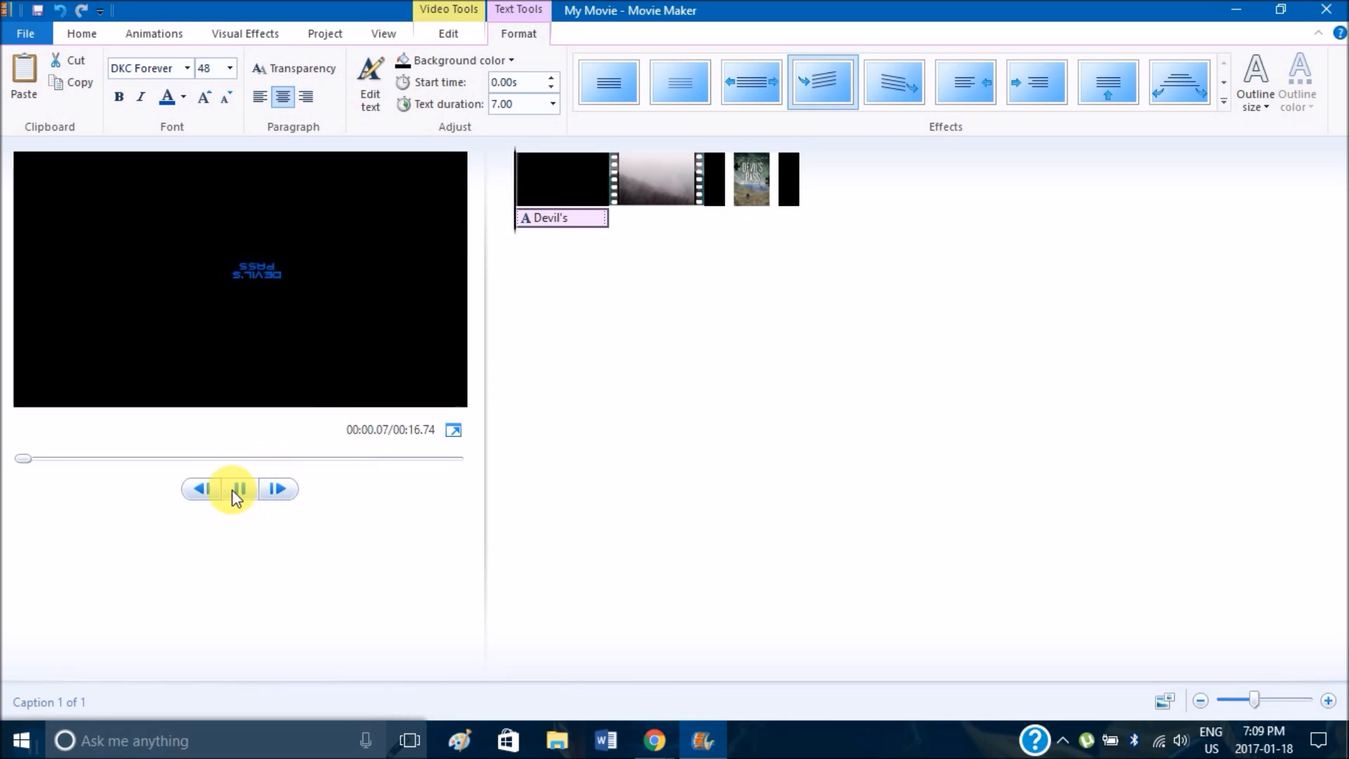
pyautogui.click(1180, 85)
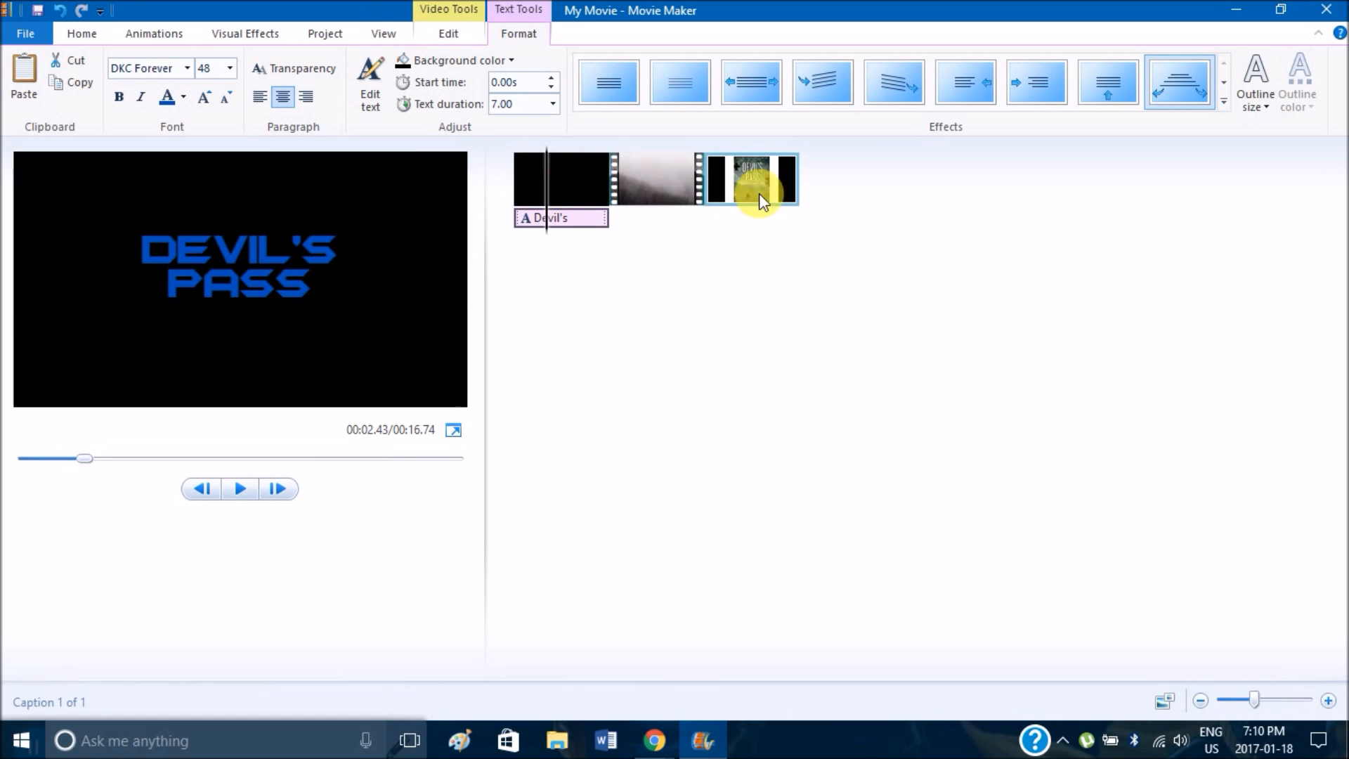
pyautogui.click(665, 184)
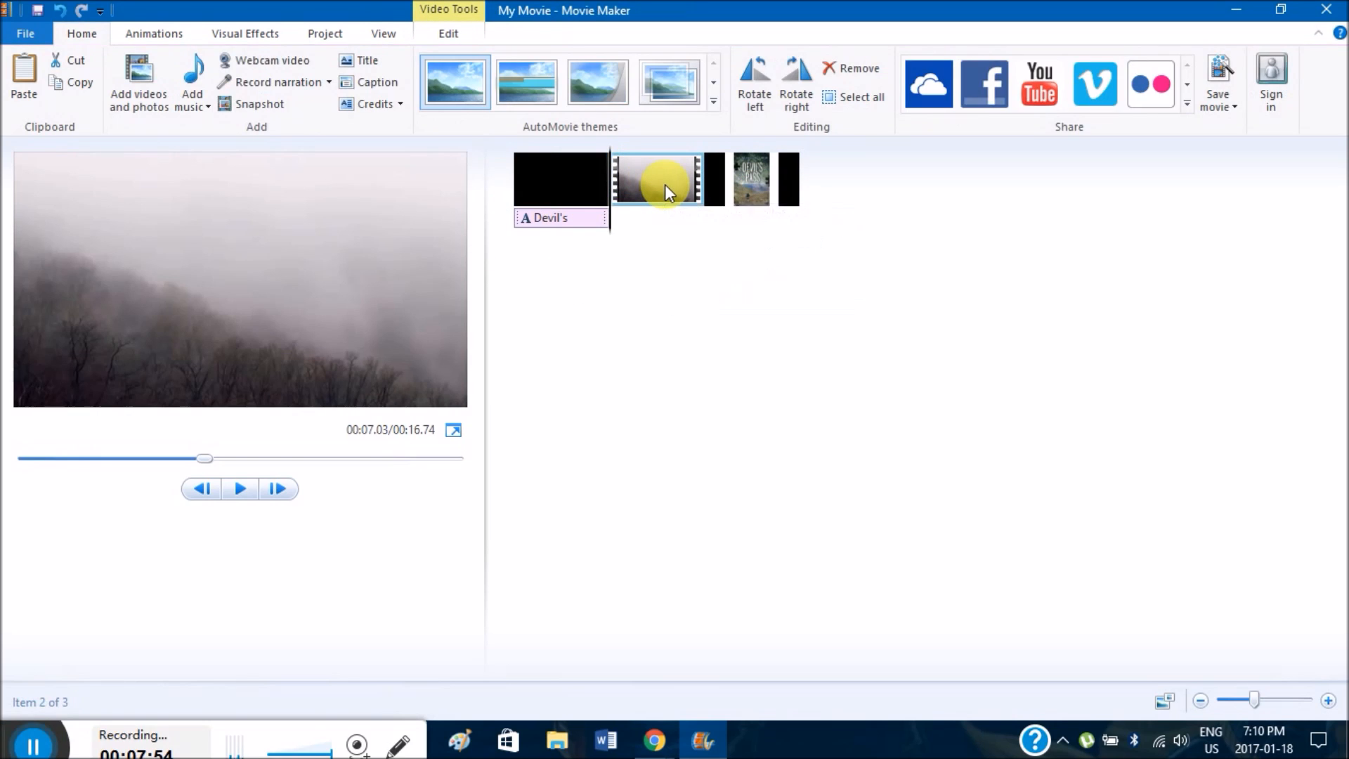
pyautogui.click(735, 185)
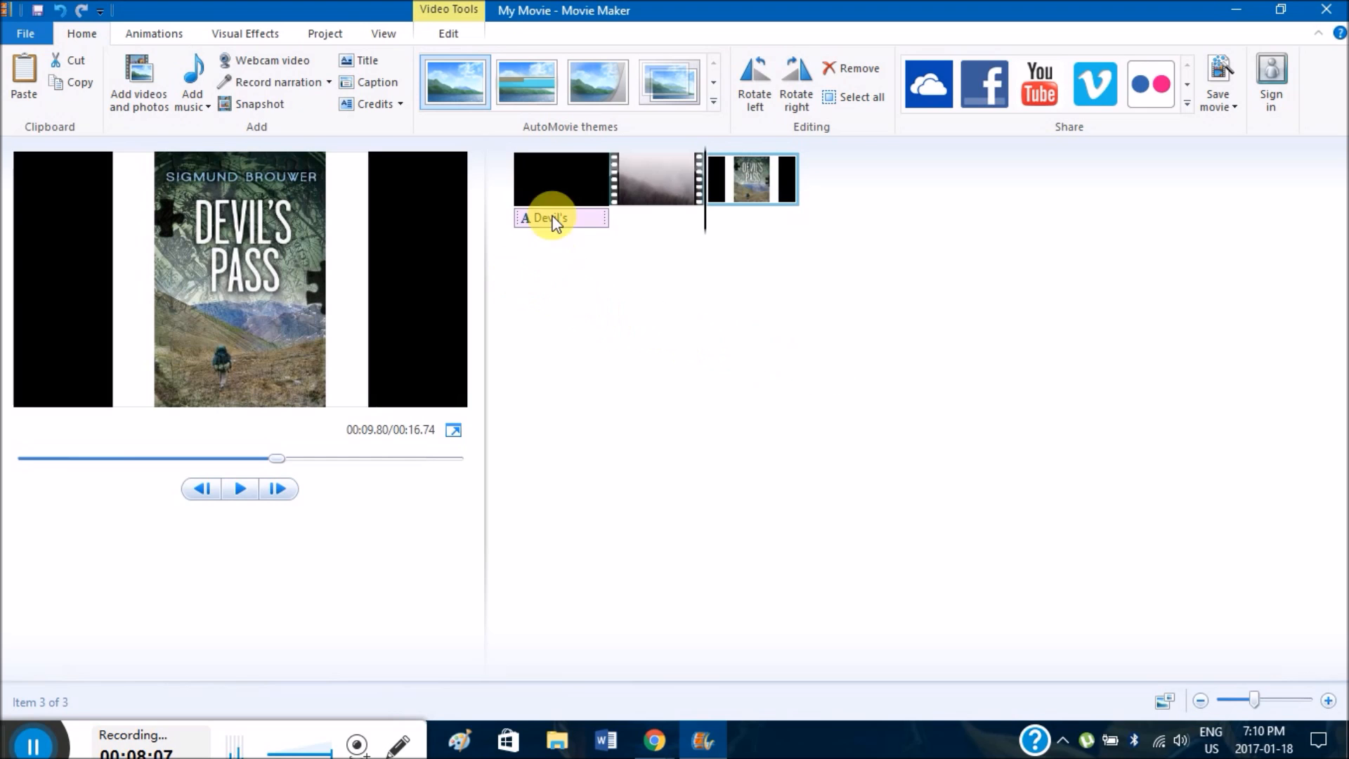
pyautogui.click(331, 82)
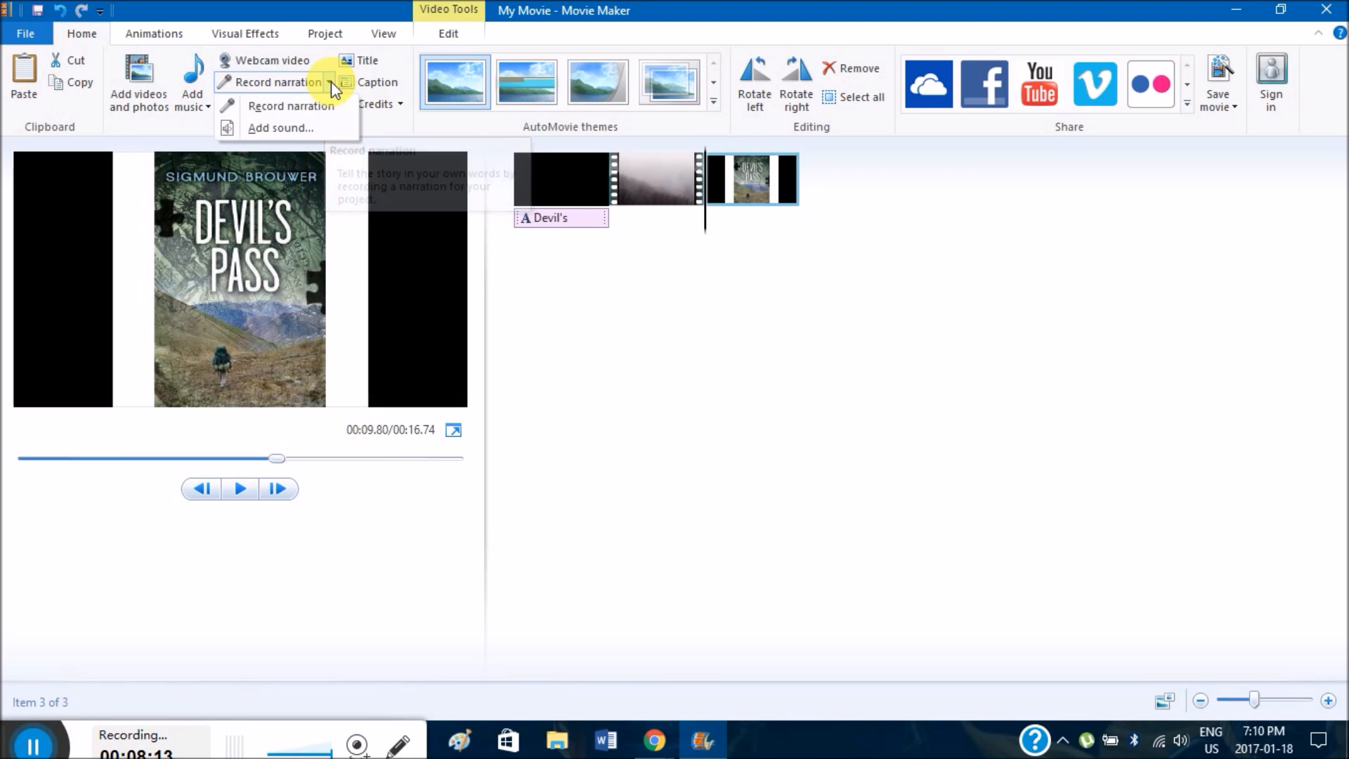
pyautogui.click(331, 82)
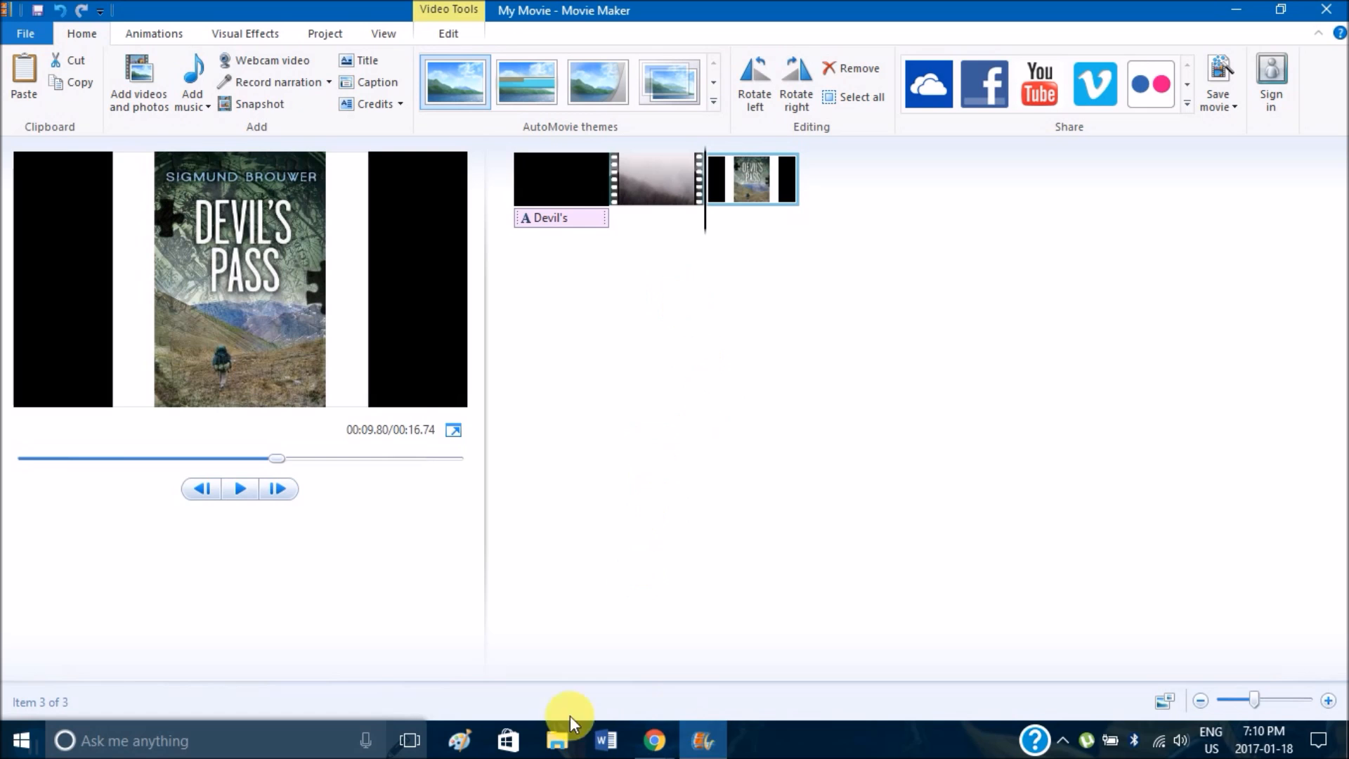
# Add the downloaded music Animals - House of the Rising Sun.mp3 from Chrome's Downloads page to the Movie Maker timeline
pyautogui.moveTo(641, 746)
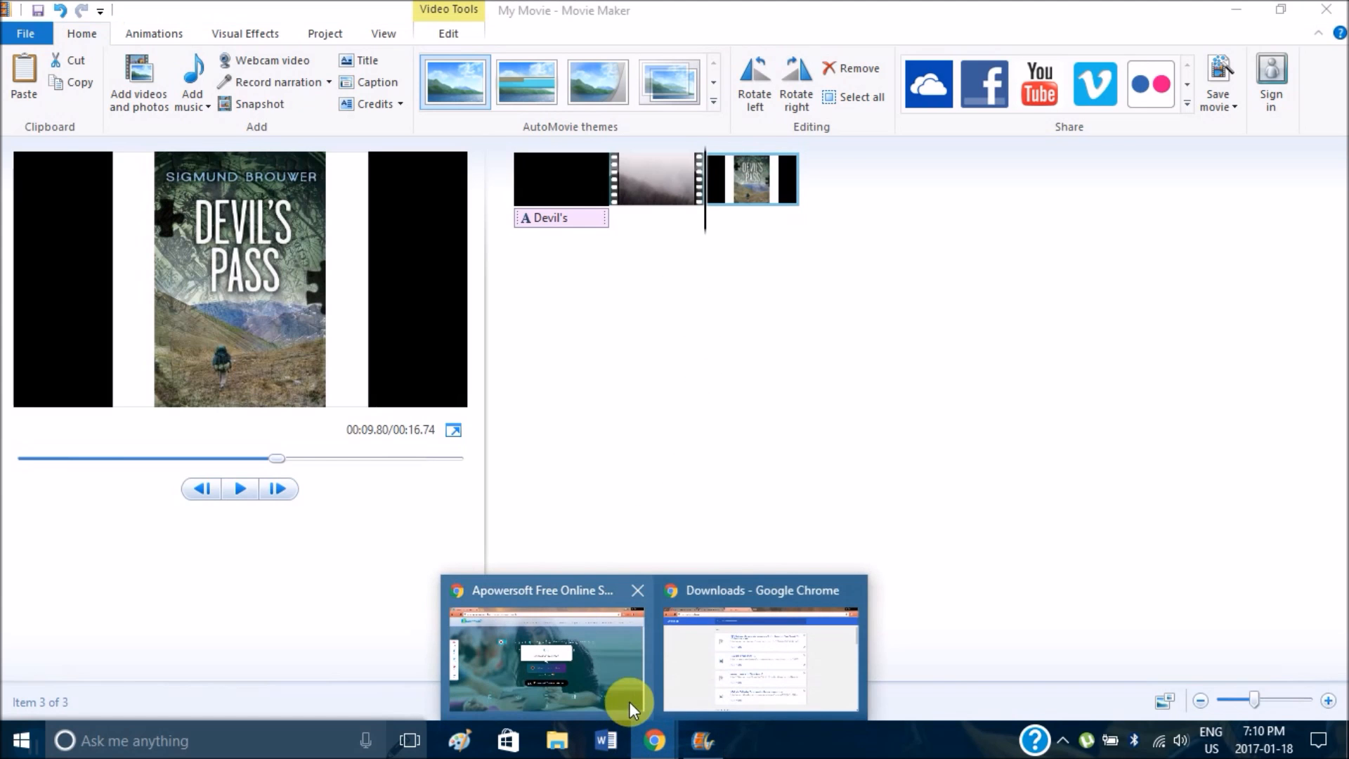
pyautogui.click(664, 650)
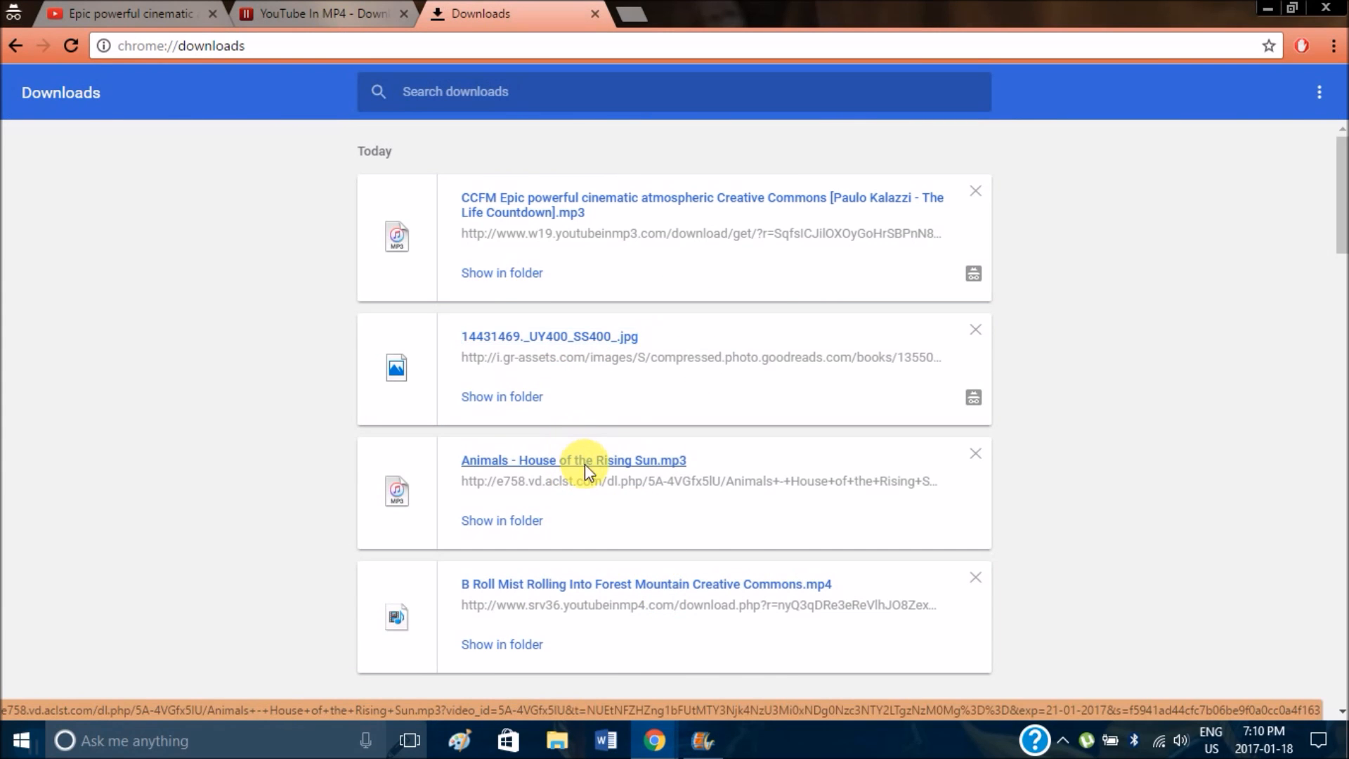
pyautogui.click(703, 741)
pyautogui.moveTo(704, 744); pyautogui.dragTo(506, 397)
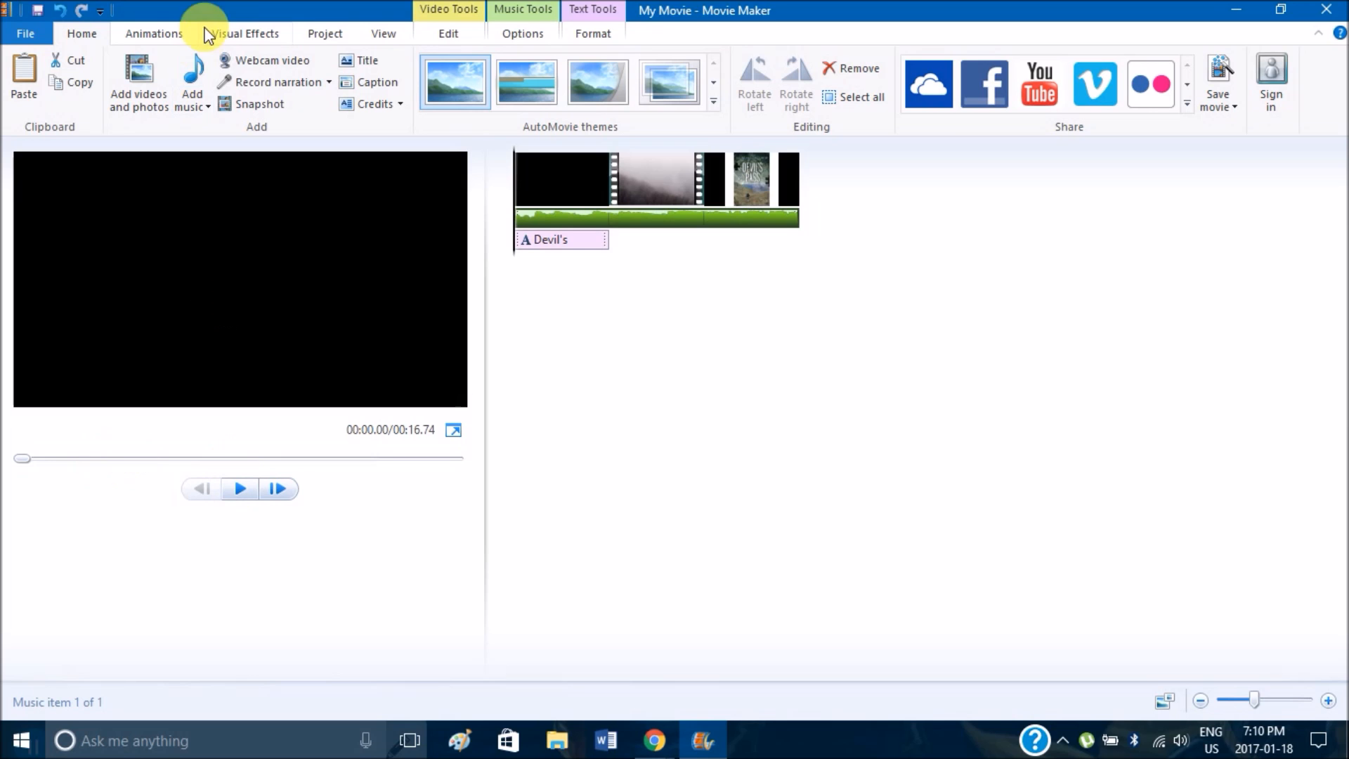
# Lower the music track's volume and play the movie from the beginning to check it with the music
pyautogui.click(520, 33)
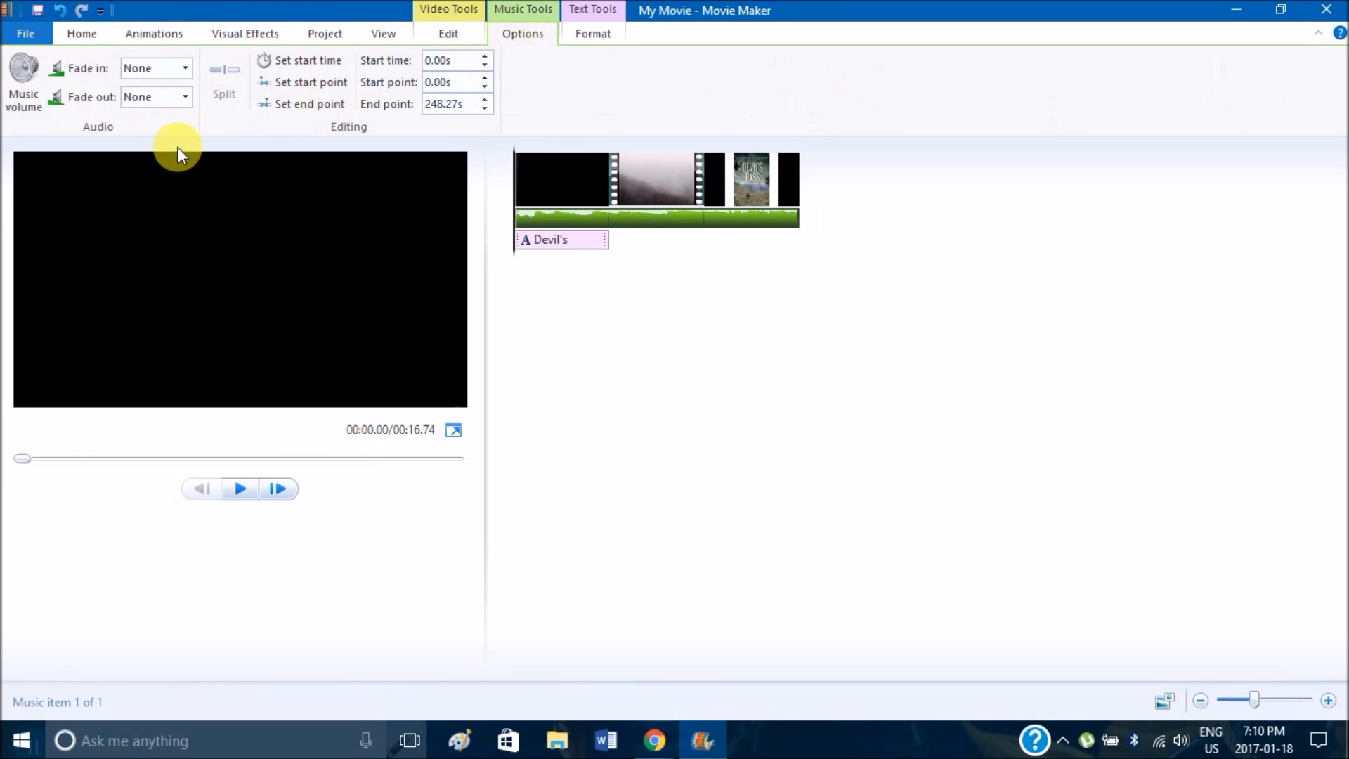
pyautogui.click(21, 79)
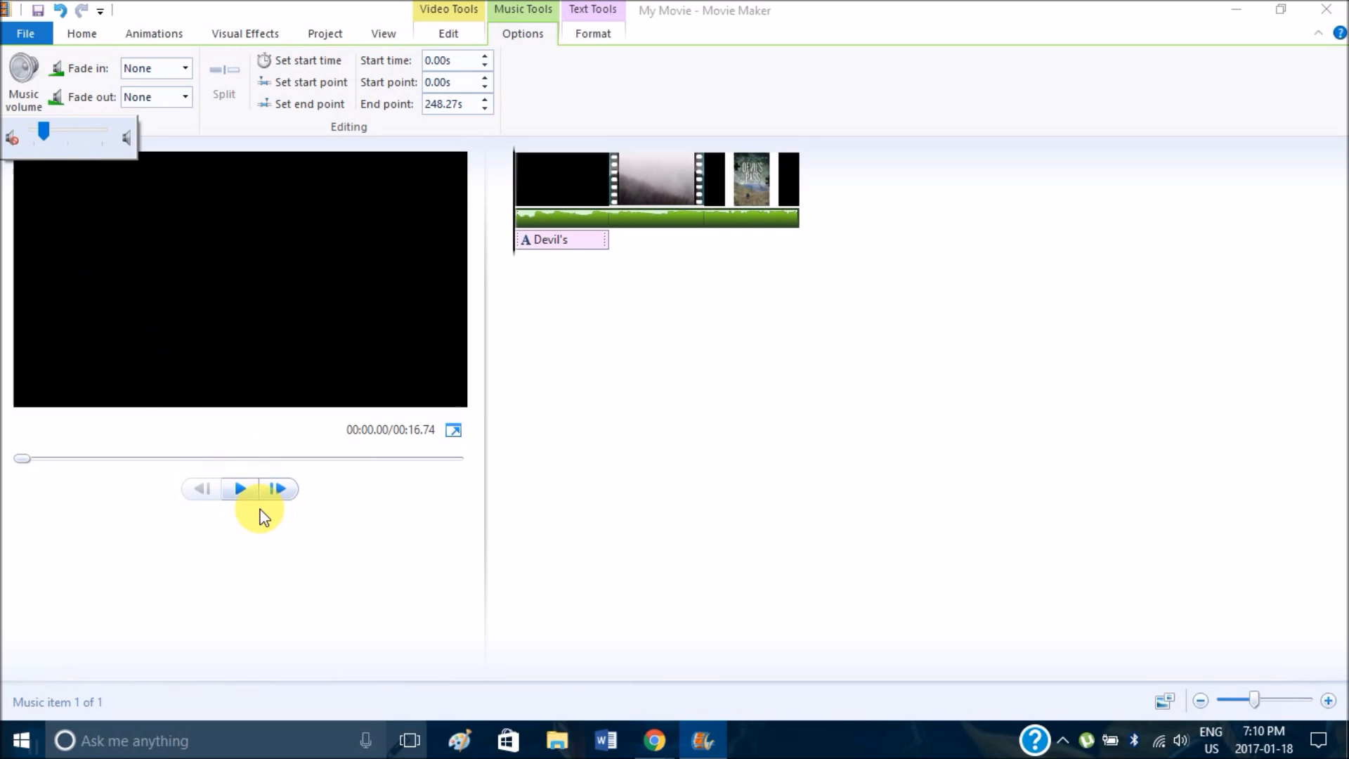
pyautogui.click(234, 496)
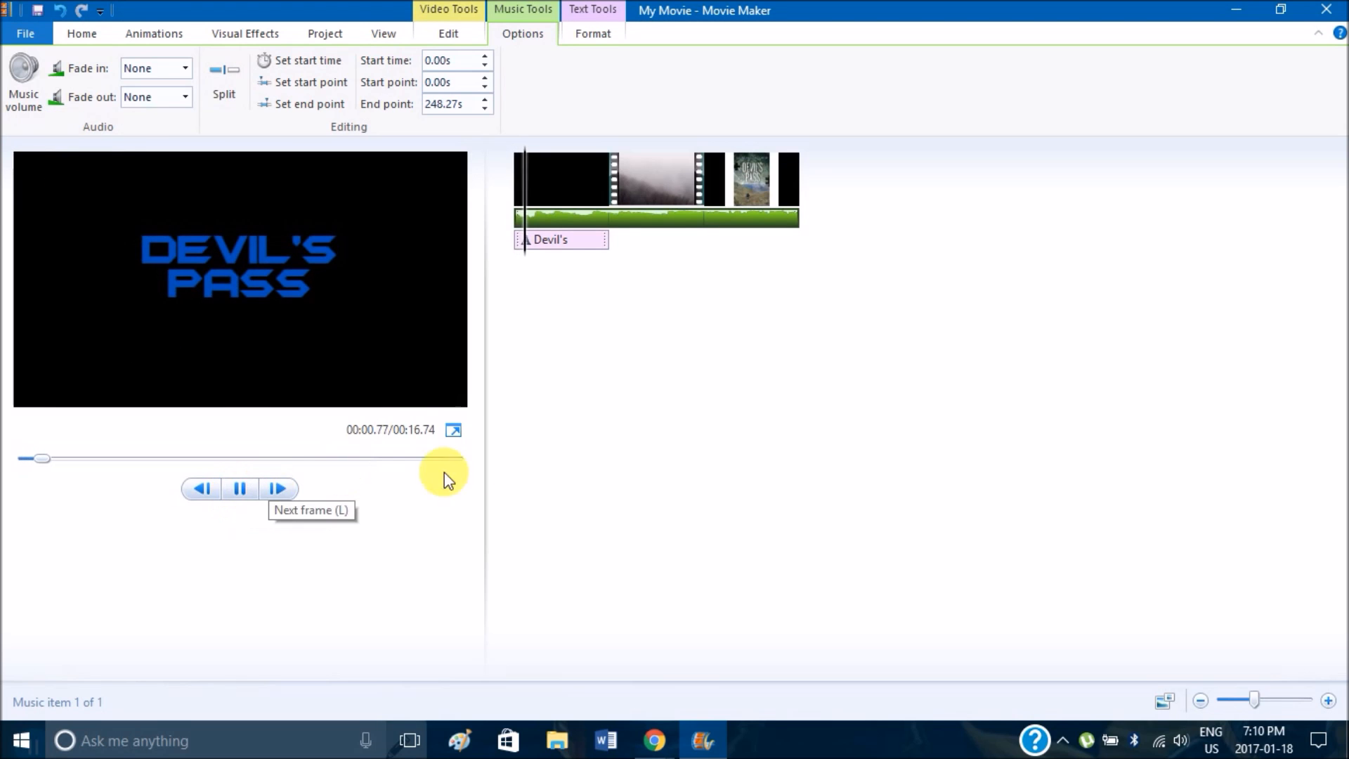
pyautogui.moveTo(656, 748)
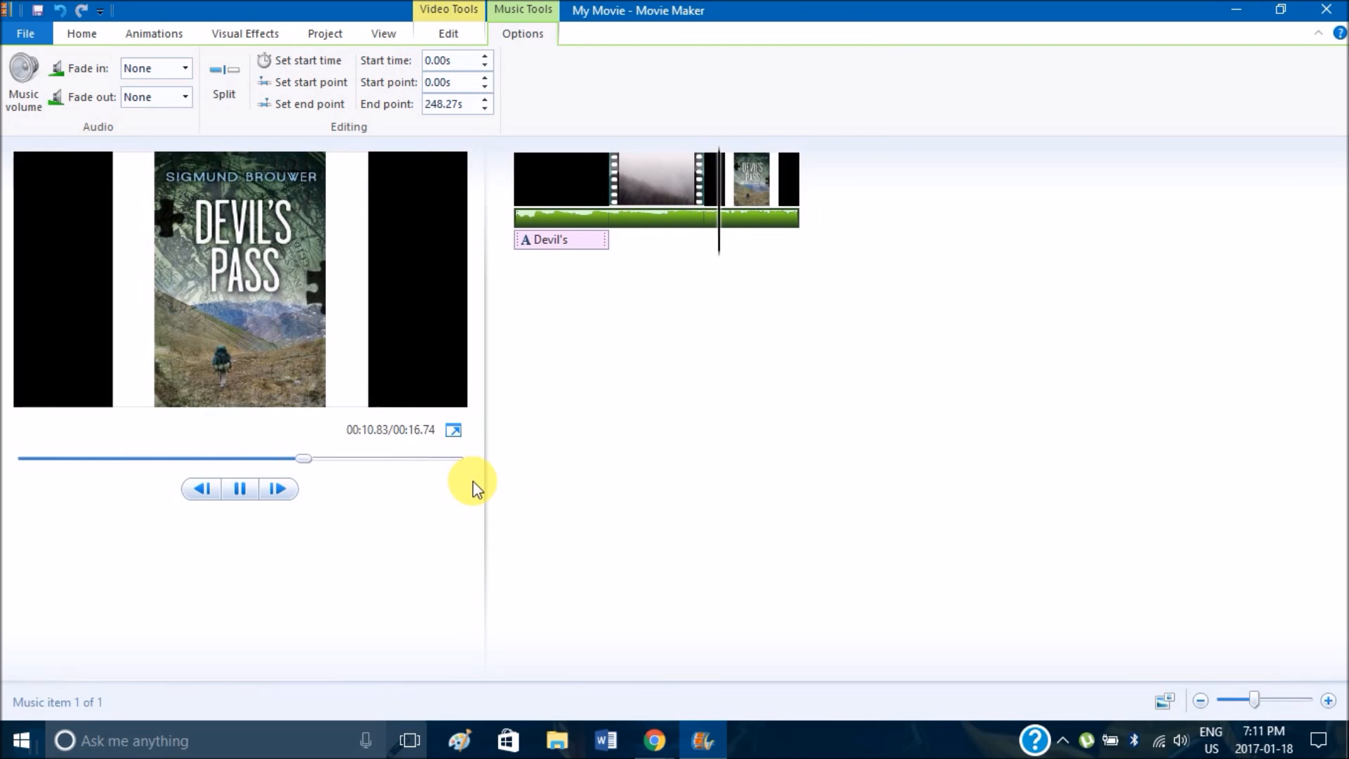
pyautogui.click(239, 489)
# Review the output settings offered for saving the movie, such as high-definition display, computer, email and phones
pyautogui.click(654, 740)
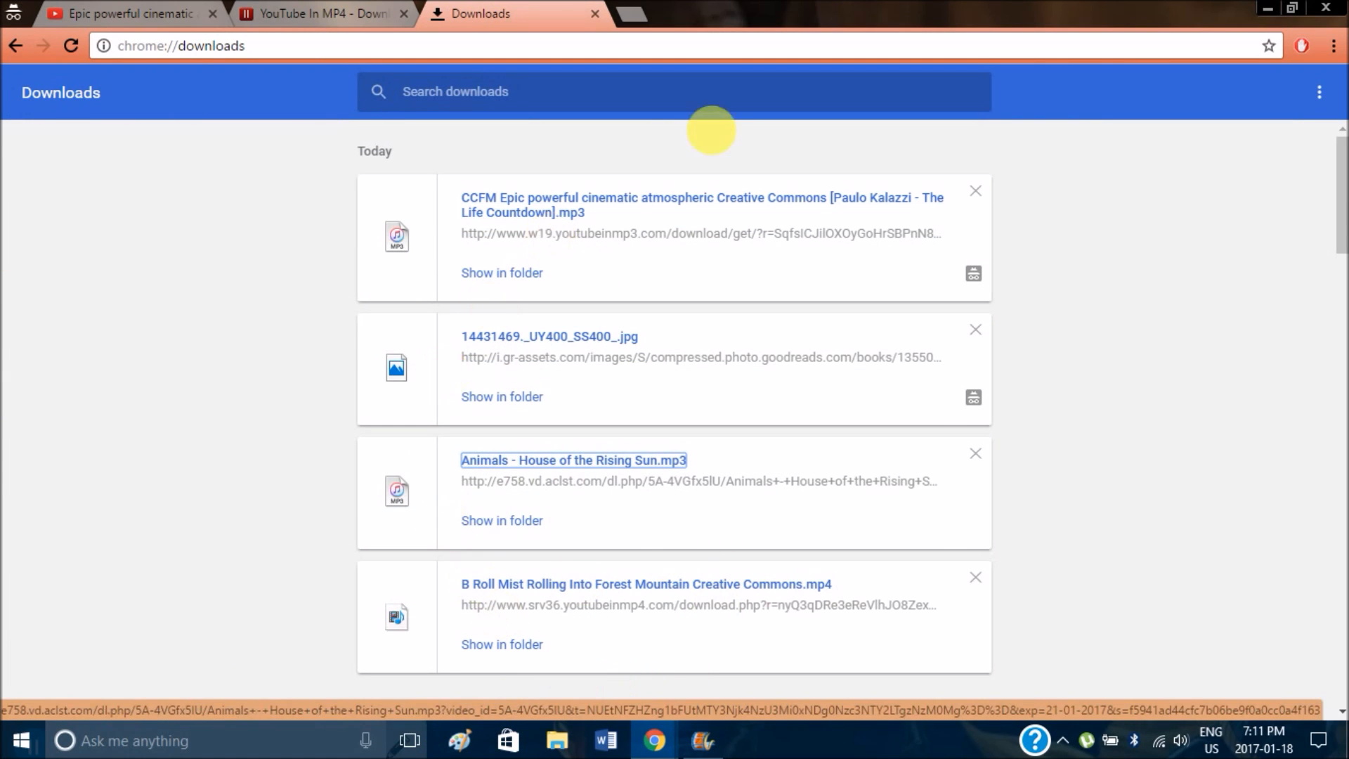
pyautogui.click(699, 739)
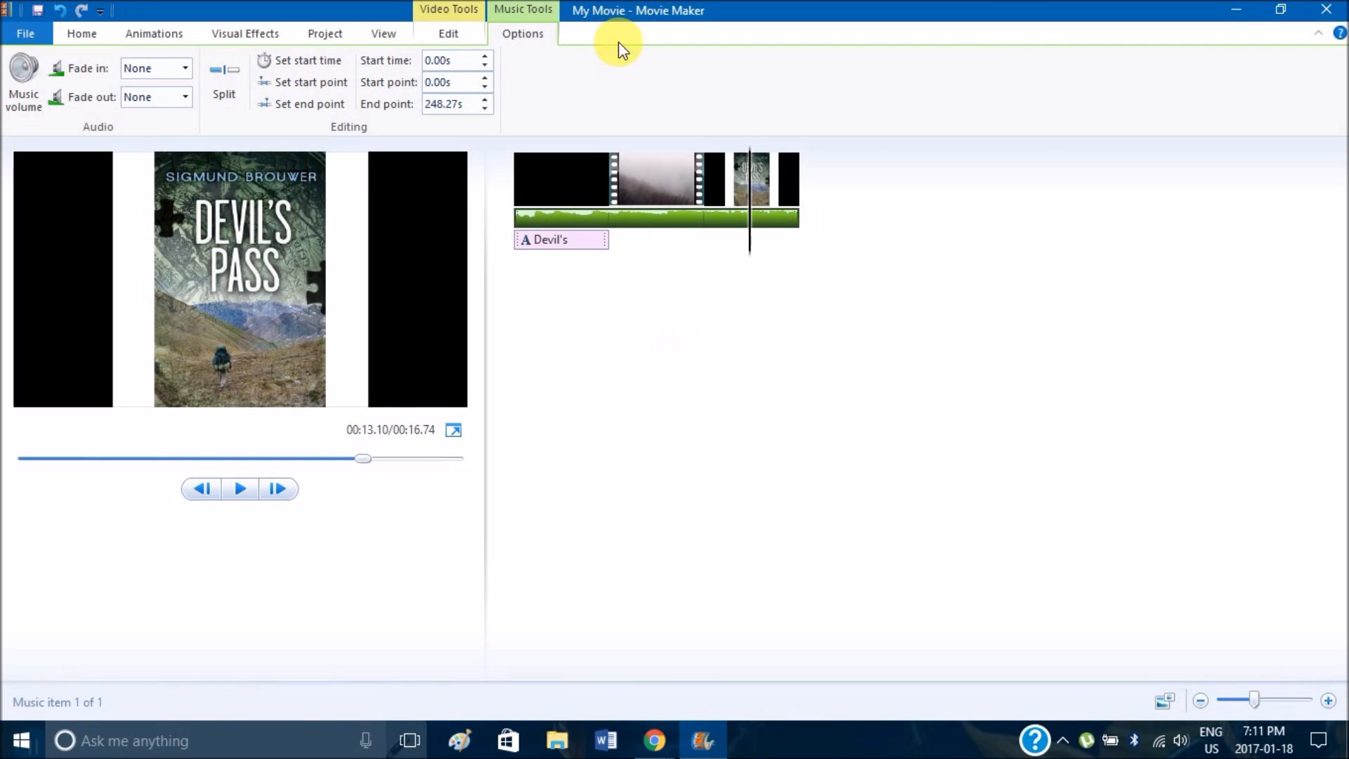
pyautogui.click(103, 41)
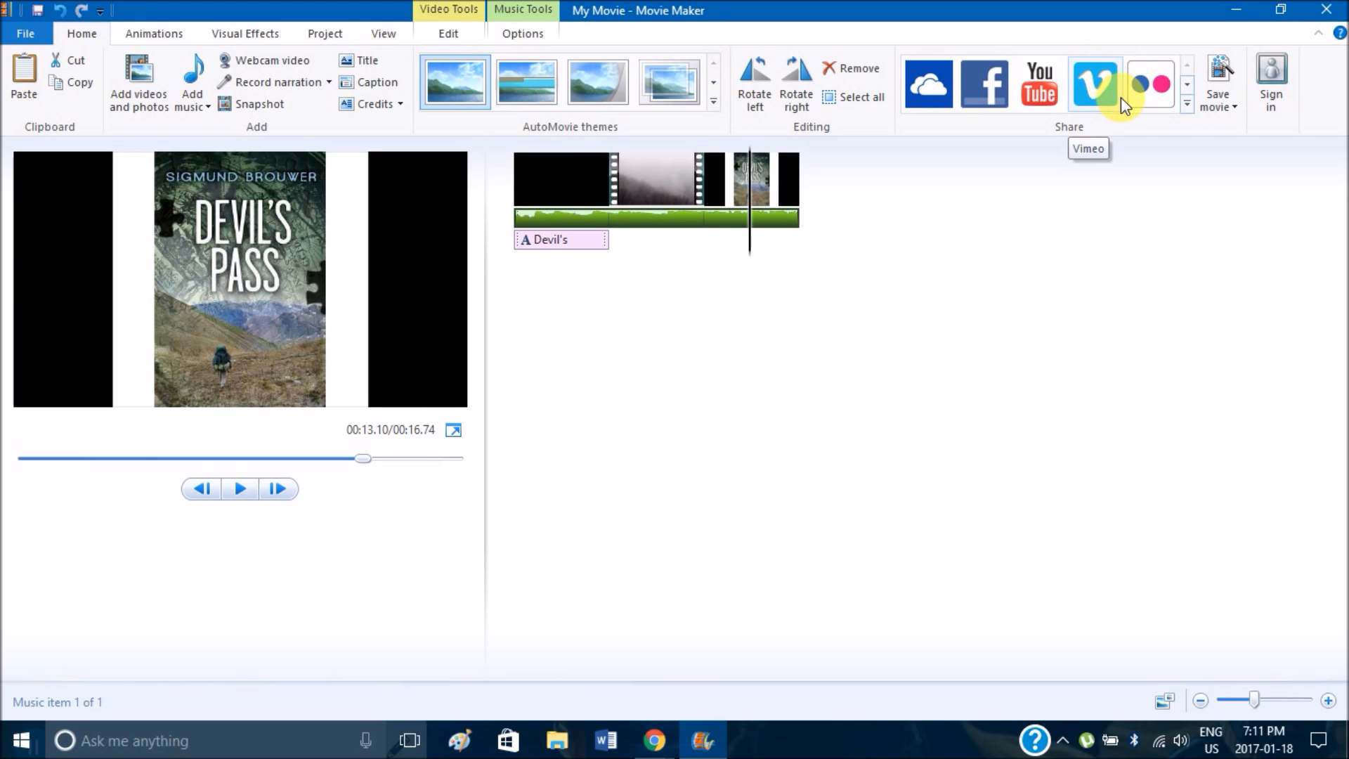
pyautogui.click(1222, 103)
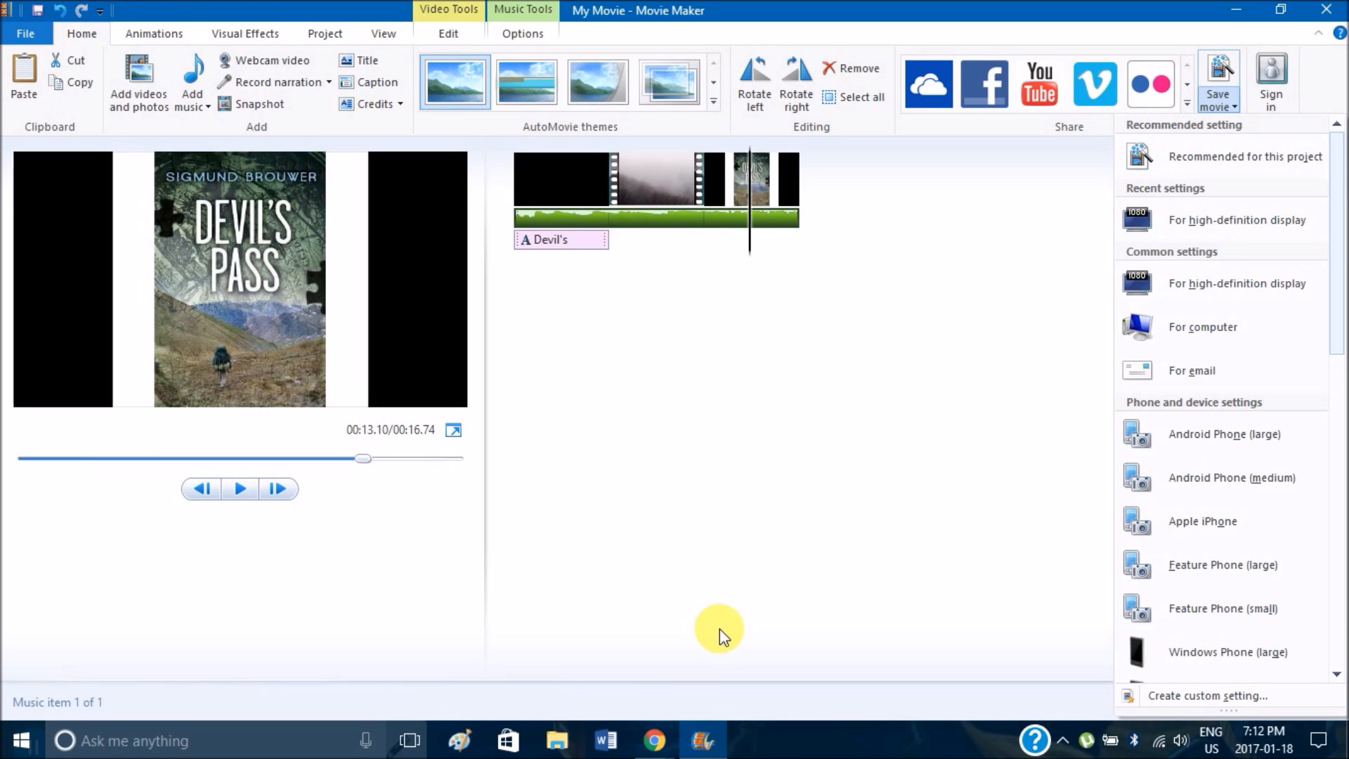
pyautogui.moveTo(664, 751)
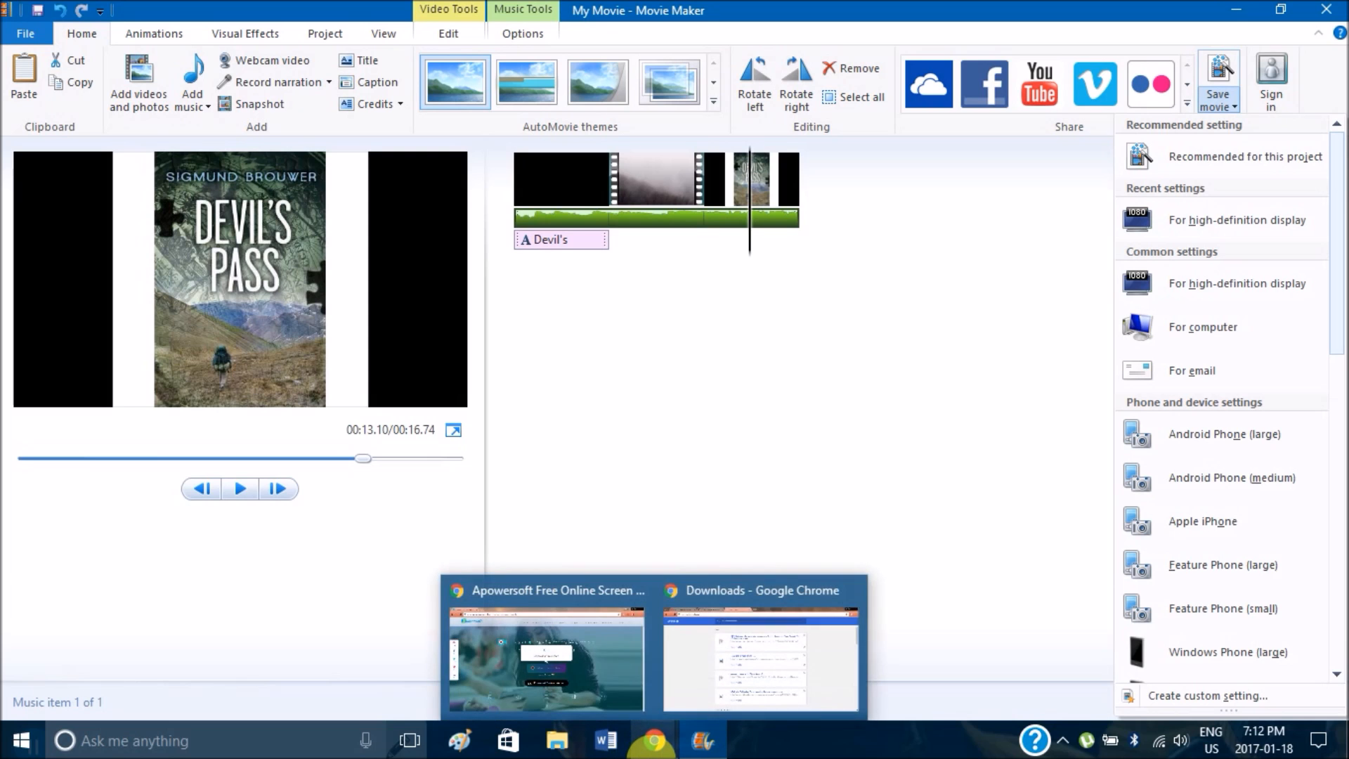
pyautogui.click(692, 662)
pyautogui.moveTo(654, 742)
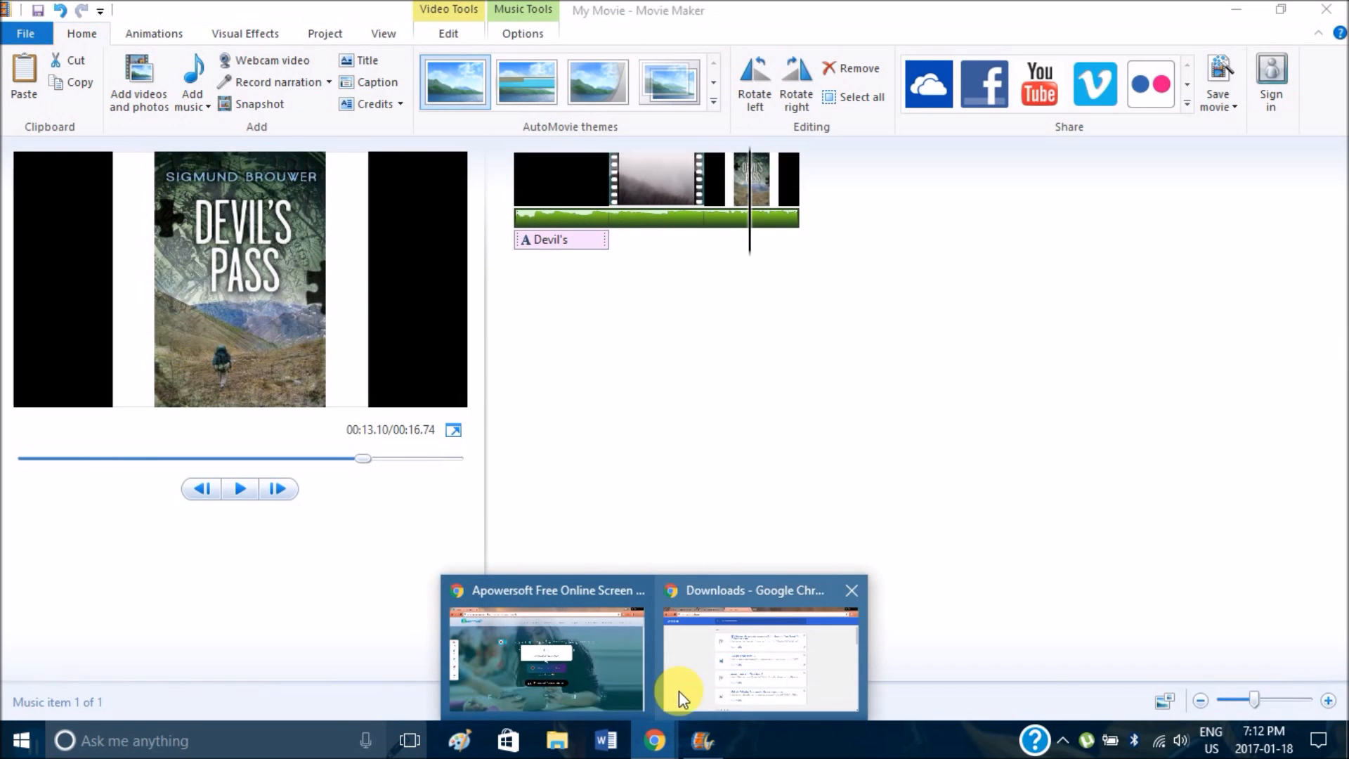
pyautogui.moveTo(688, 678)
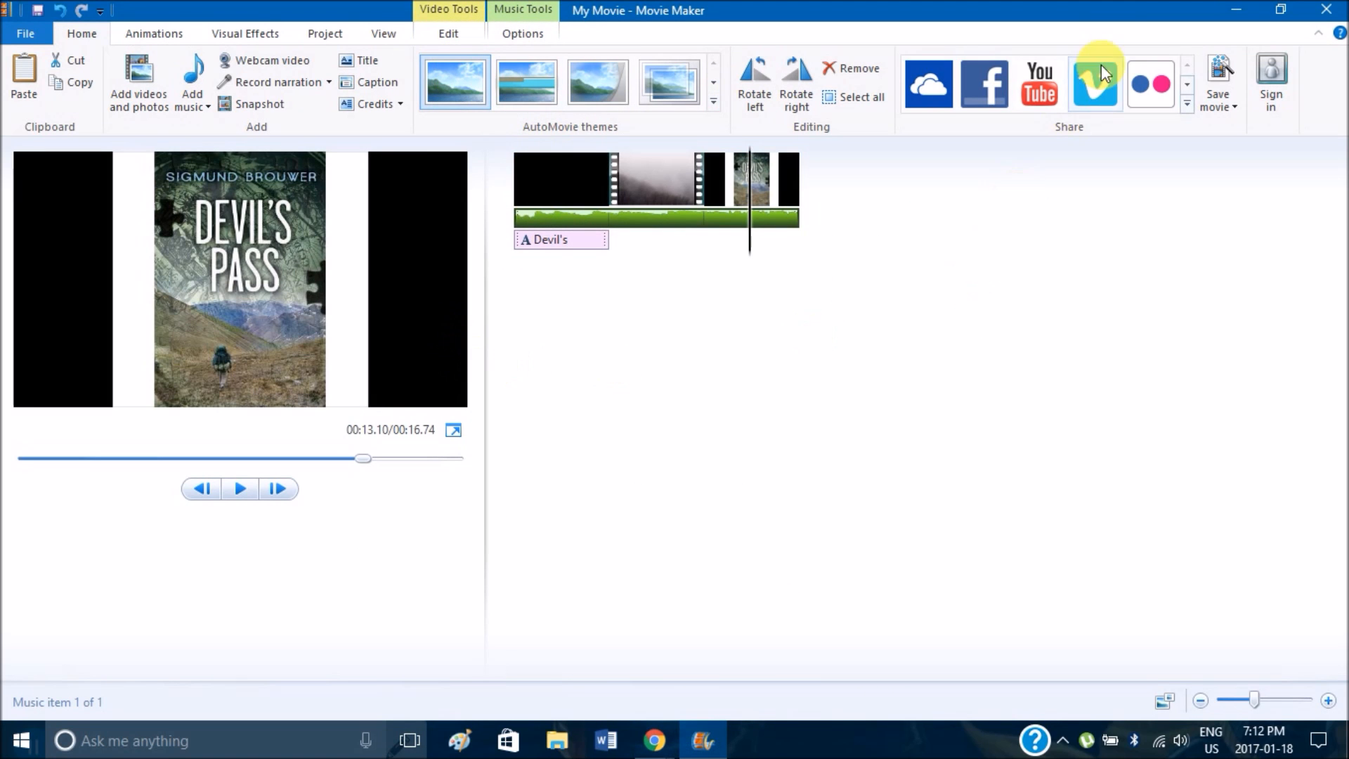
pyautogui.click(474, 40)
pyautogui.click(505, 34)
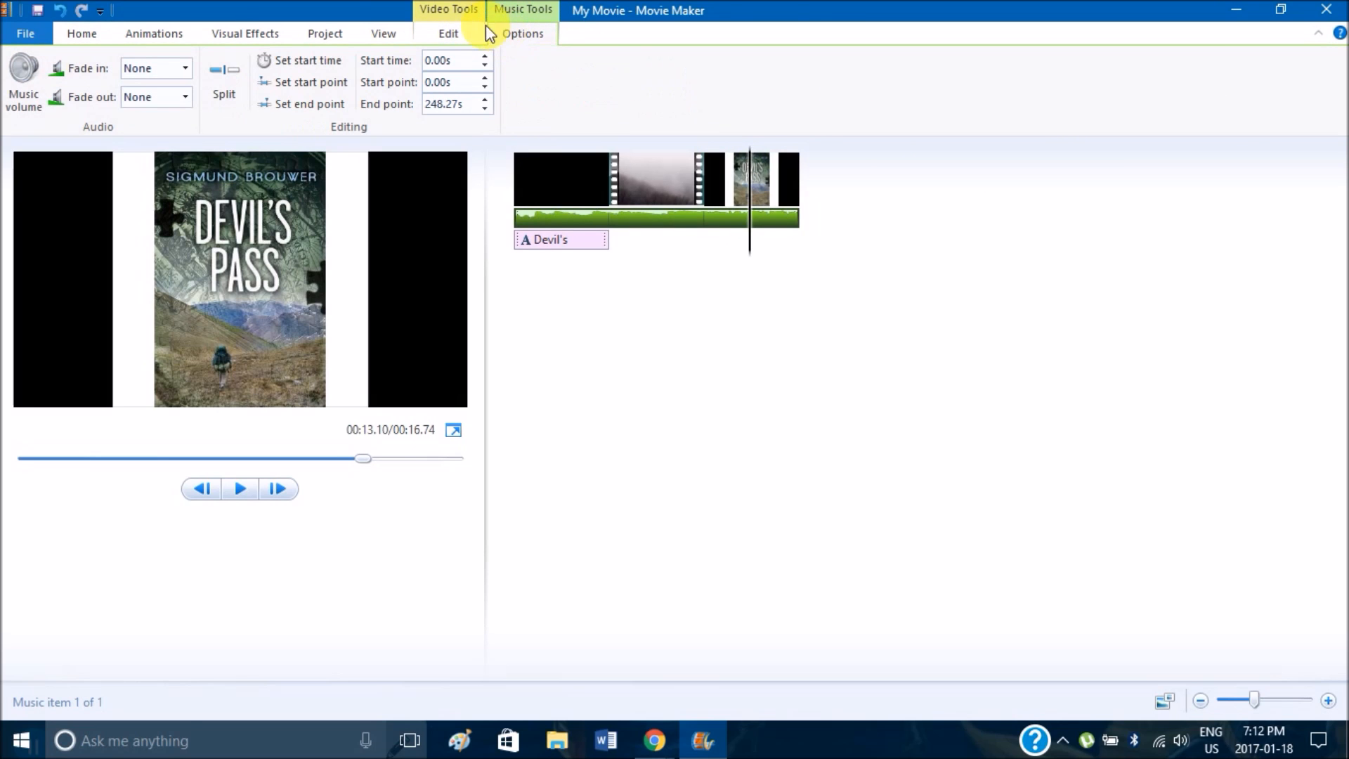
pyautogui.click(95, 33)
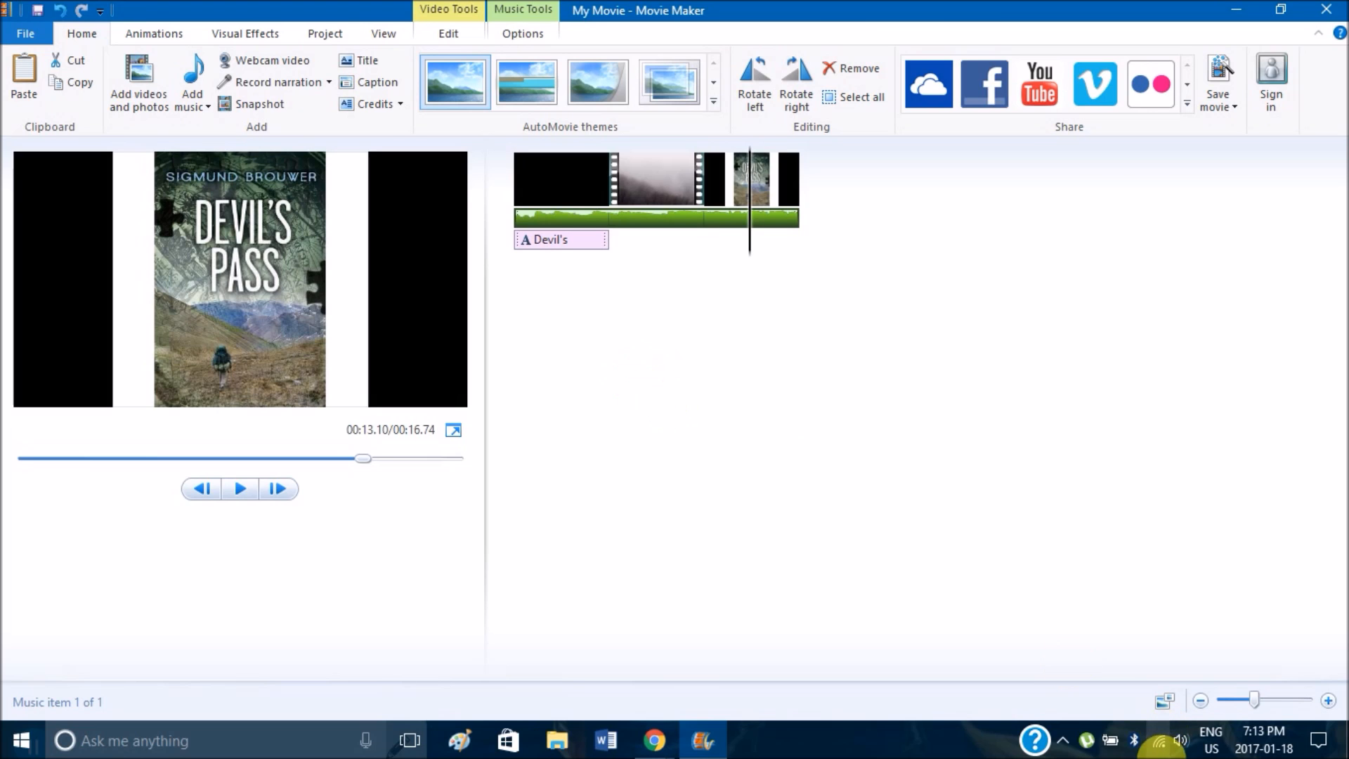
# Stop the recording in Apowersoft Free Online Screen Recorder
pyautogui.click(1064, 740)
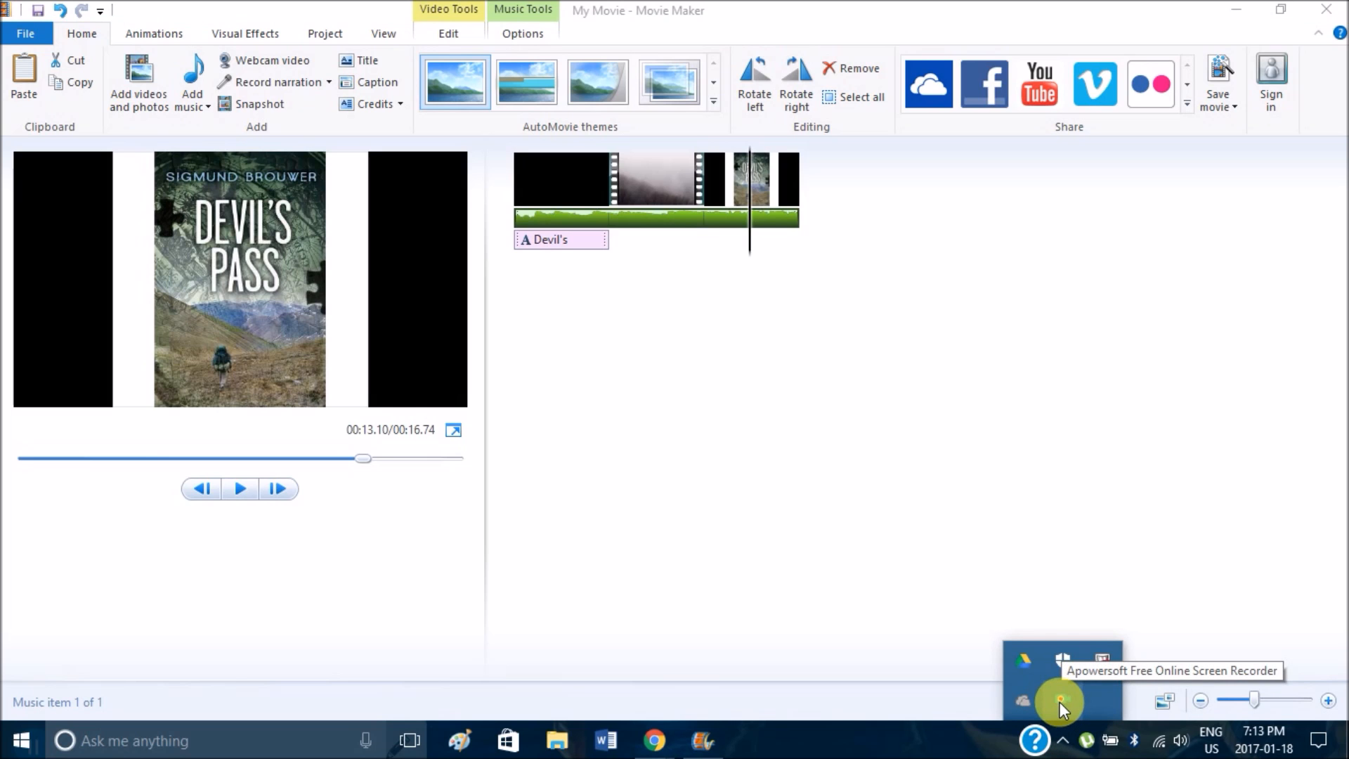
pyautogui.click(1060, 702)
pyautogui.rightClick(1060, 705)
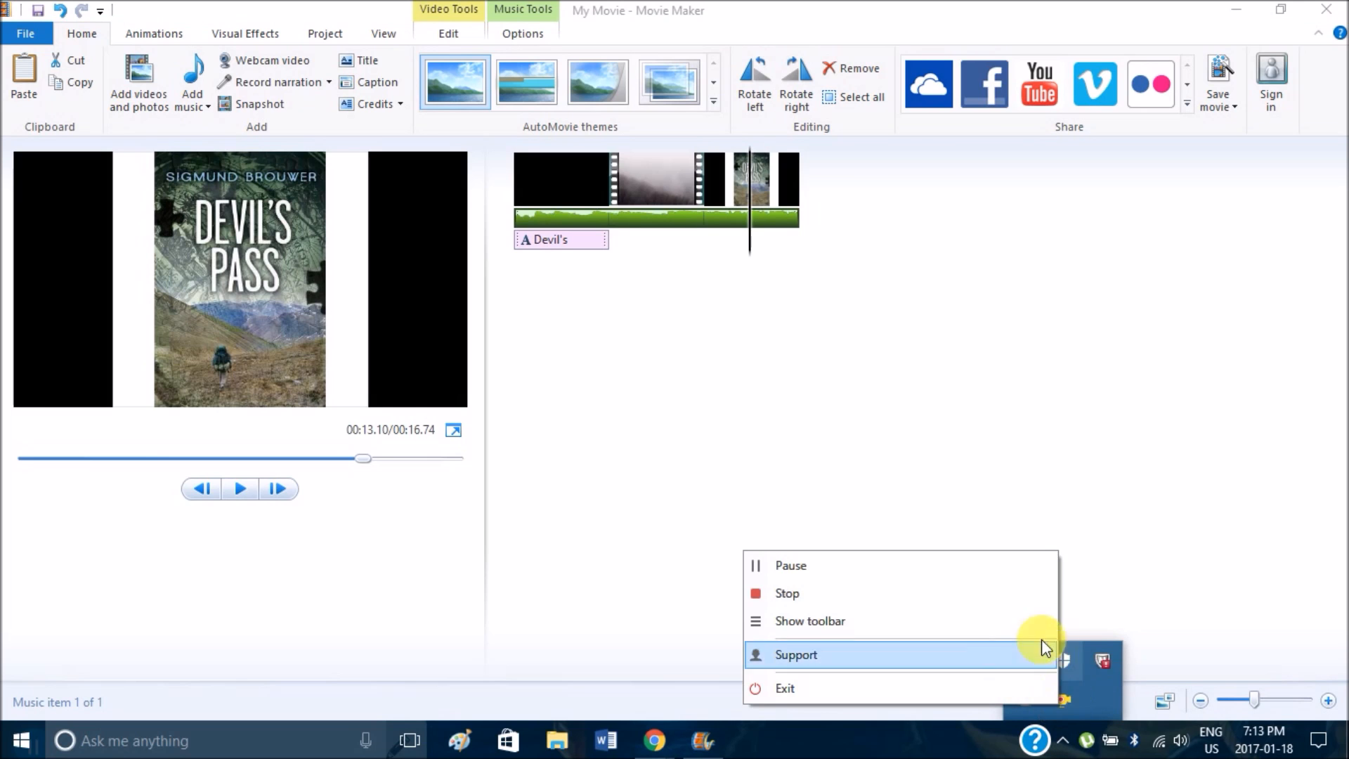
pyautogui.click(961, 596)
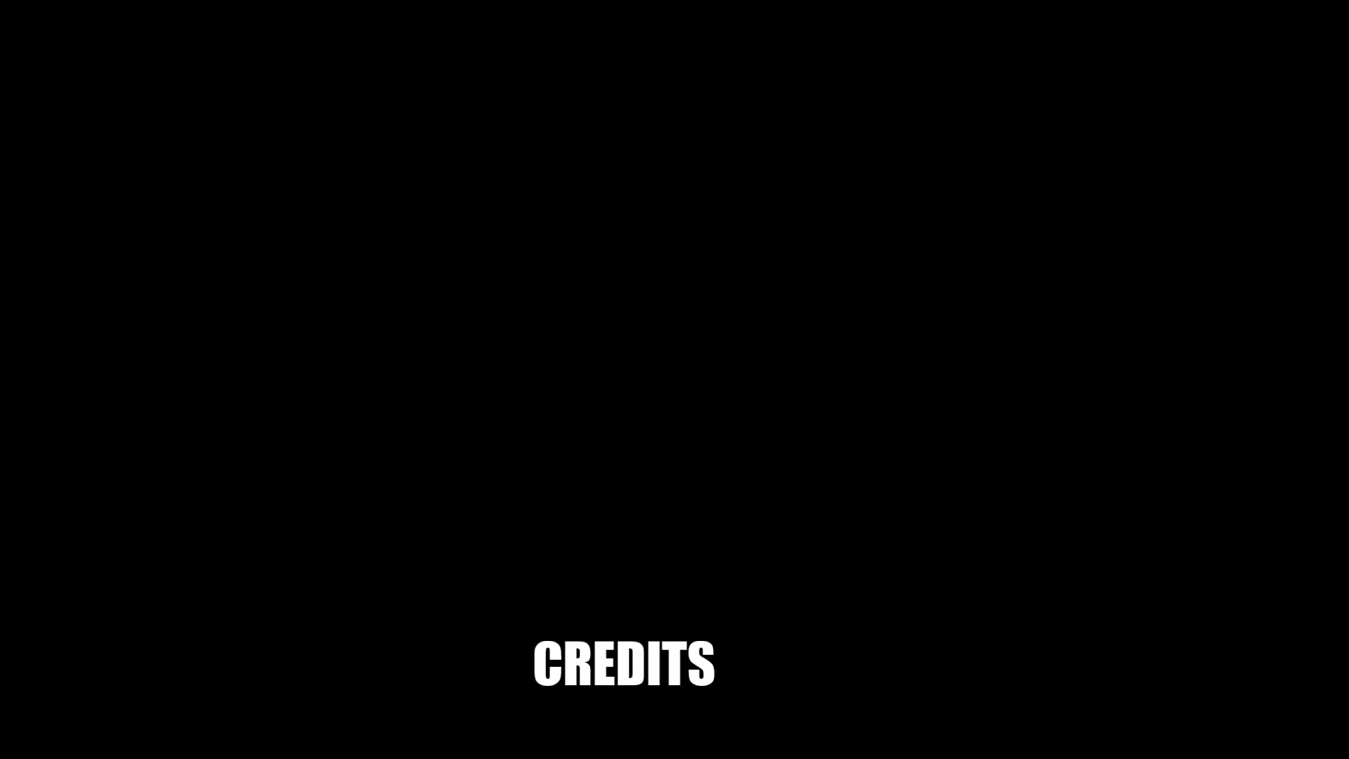